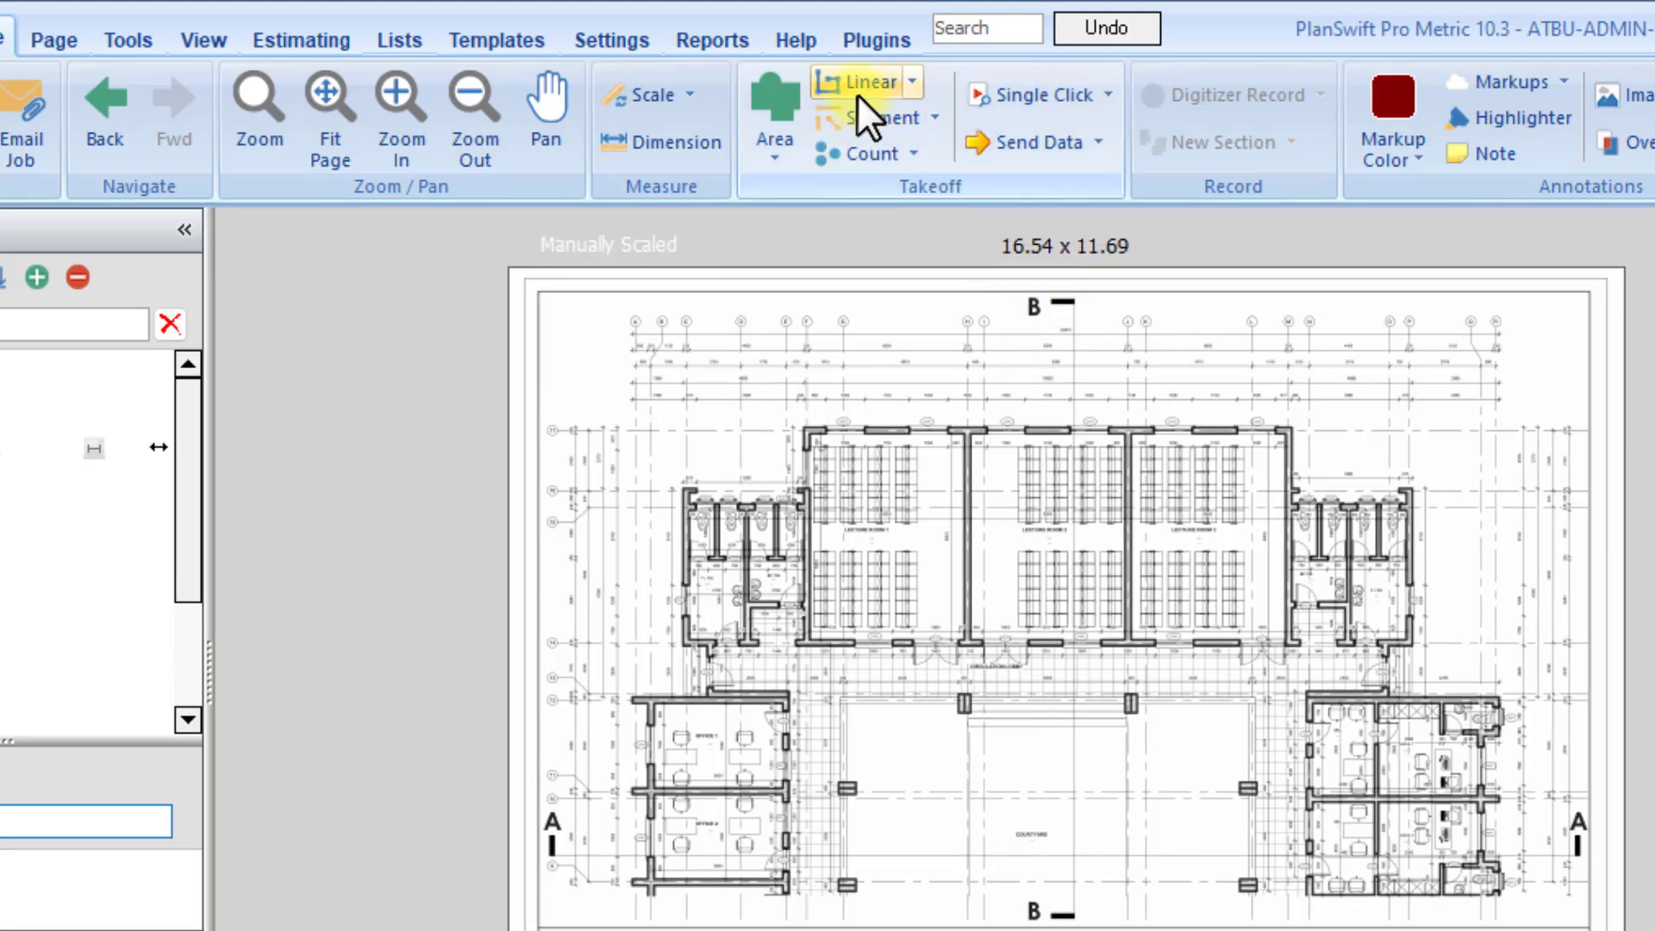
# Create a linear takeoff item named "Blockwork - 230mm" with a dark red colour and solid fill.
pyautogui.click(857, 91)
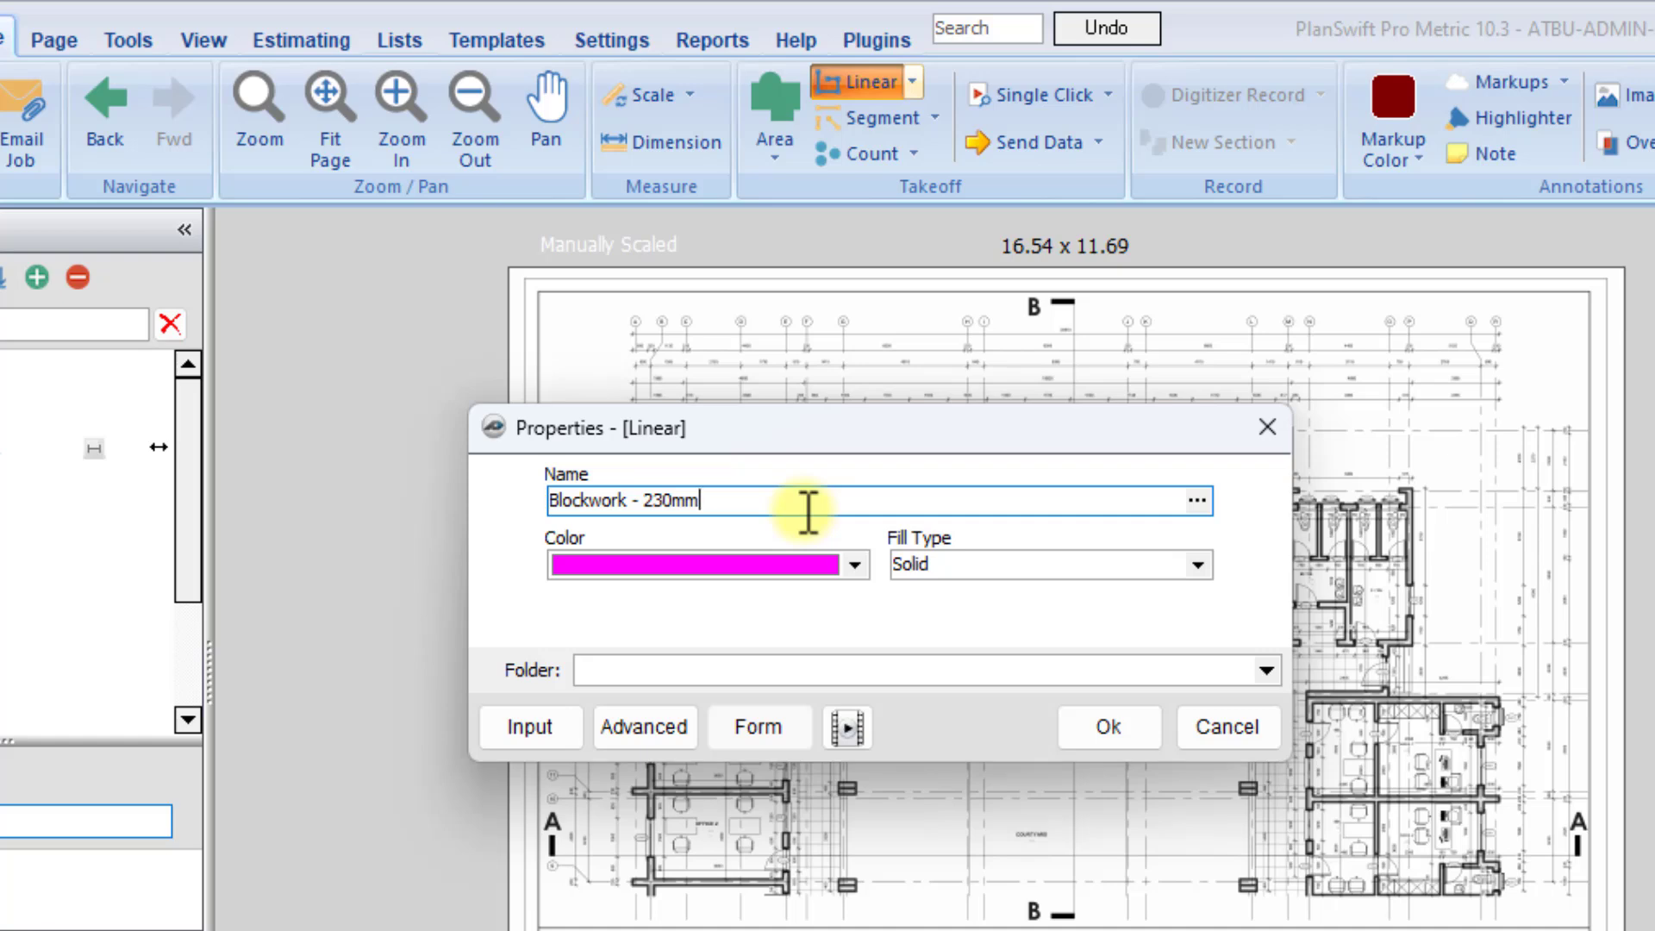
pyautogui.click(855, 569)
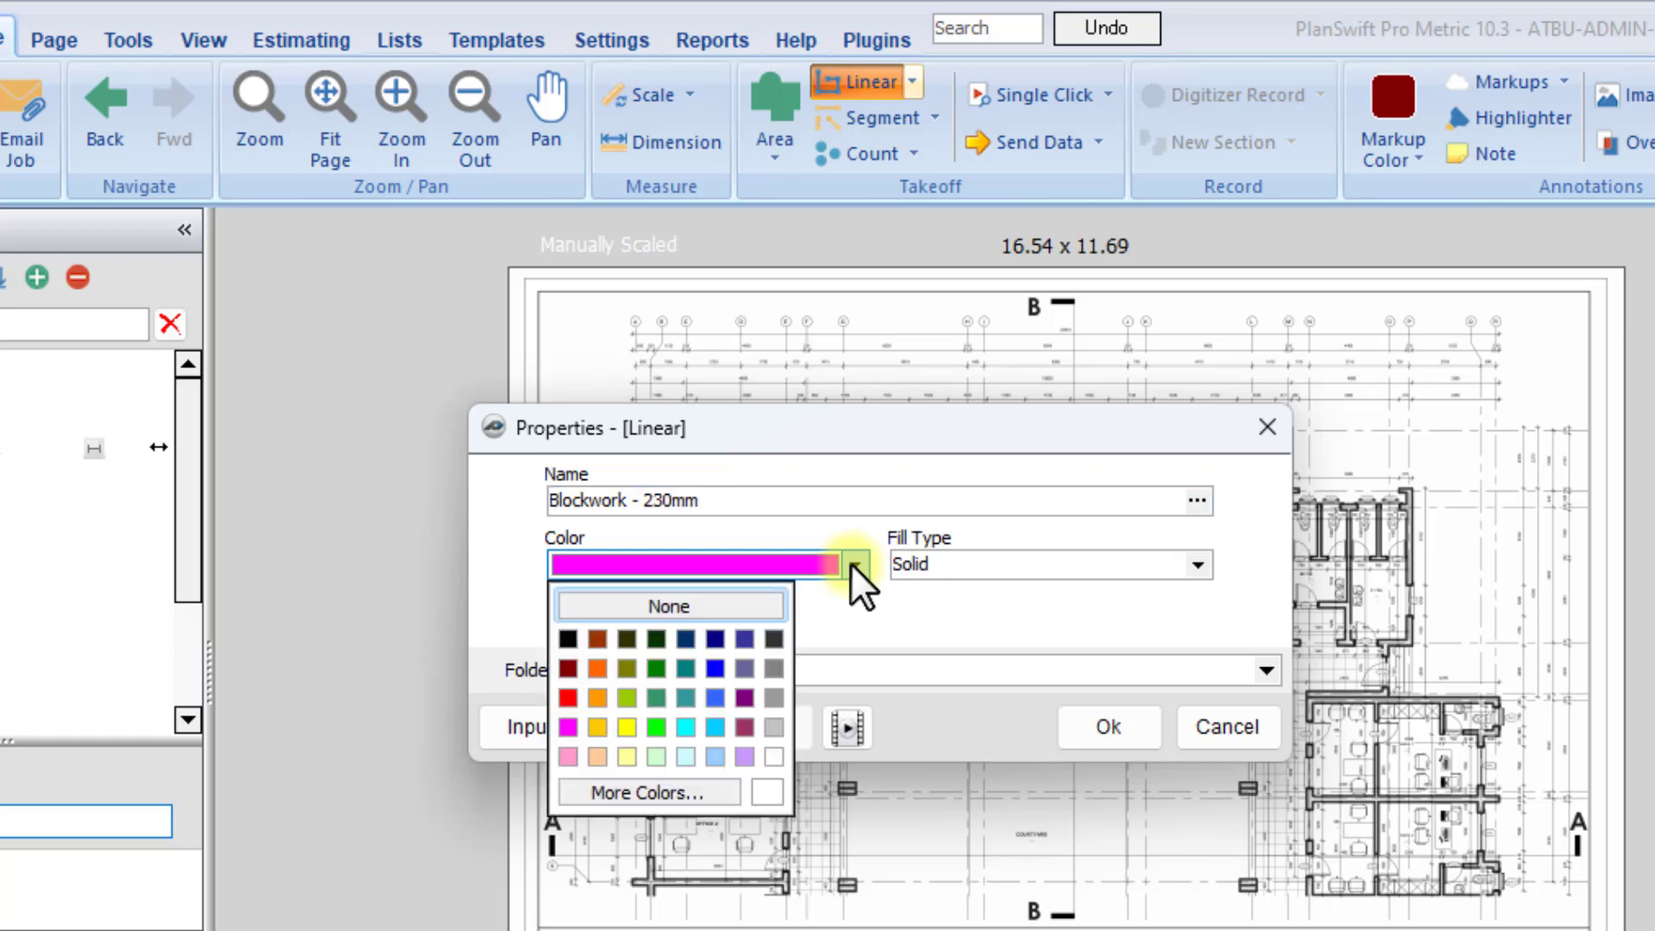
pyautogui.click(570, 668)
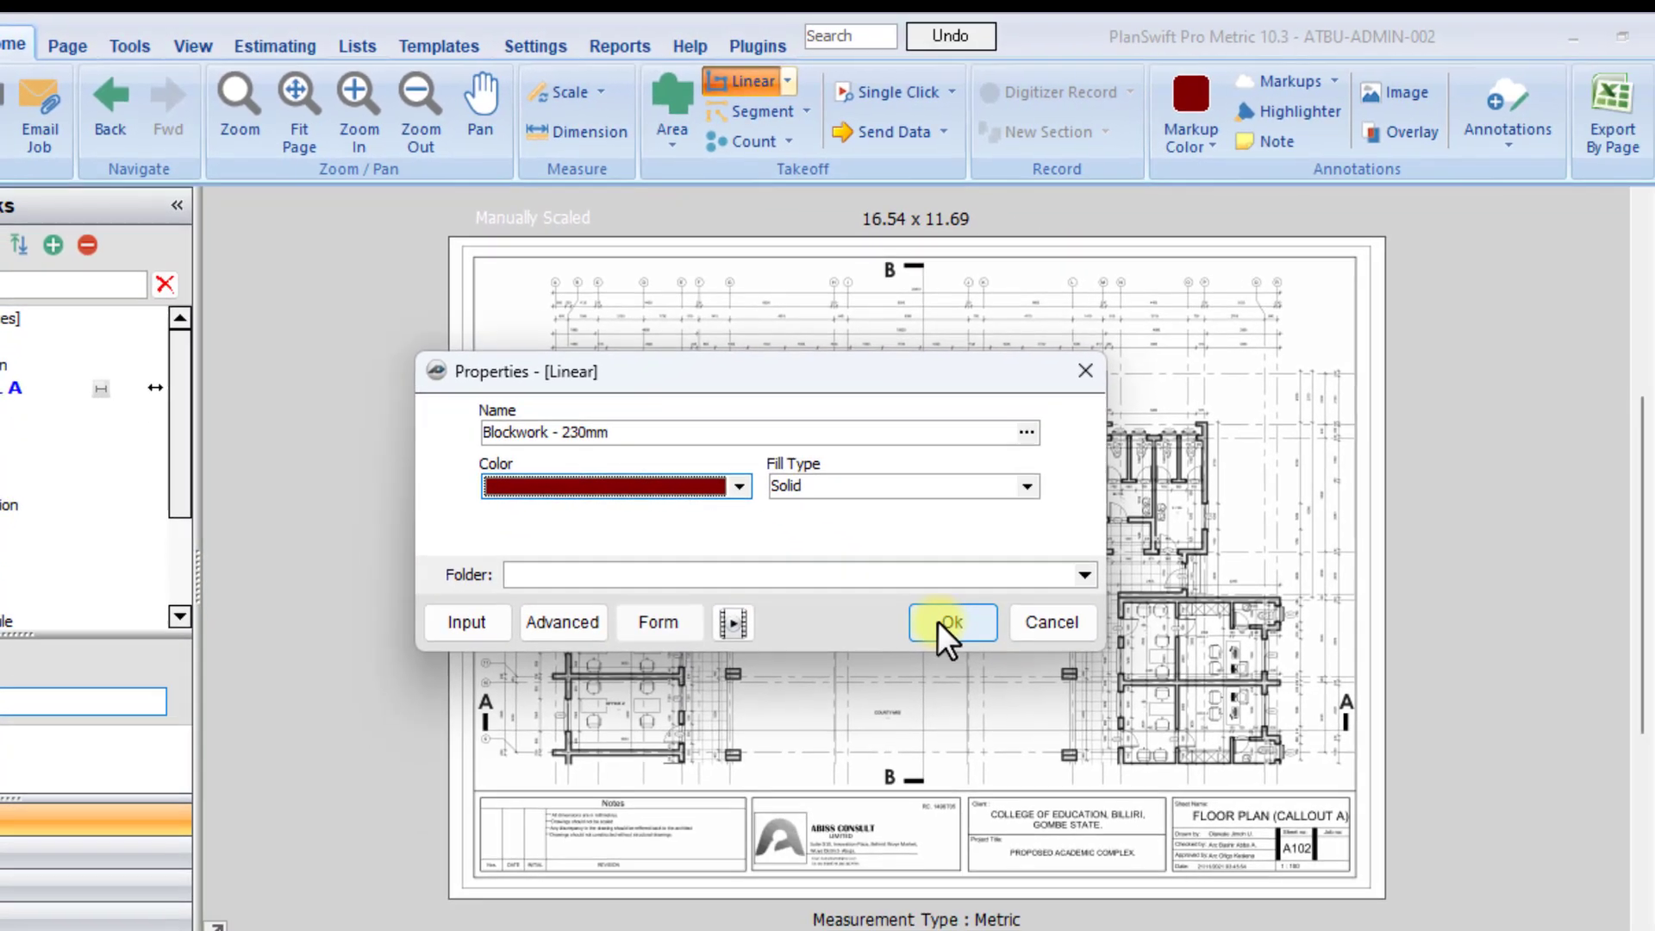
pyautogui.click(1109, 727)
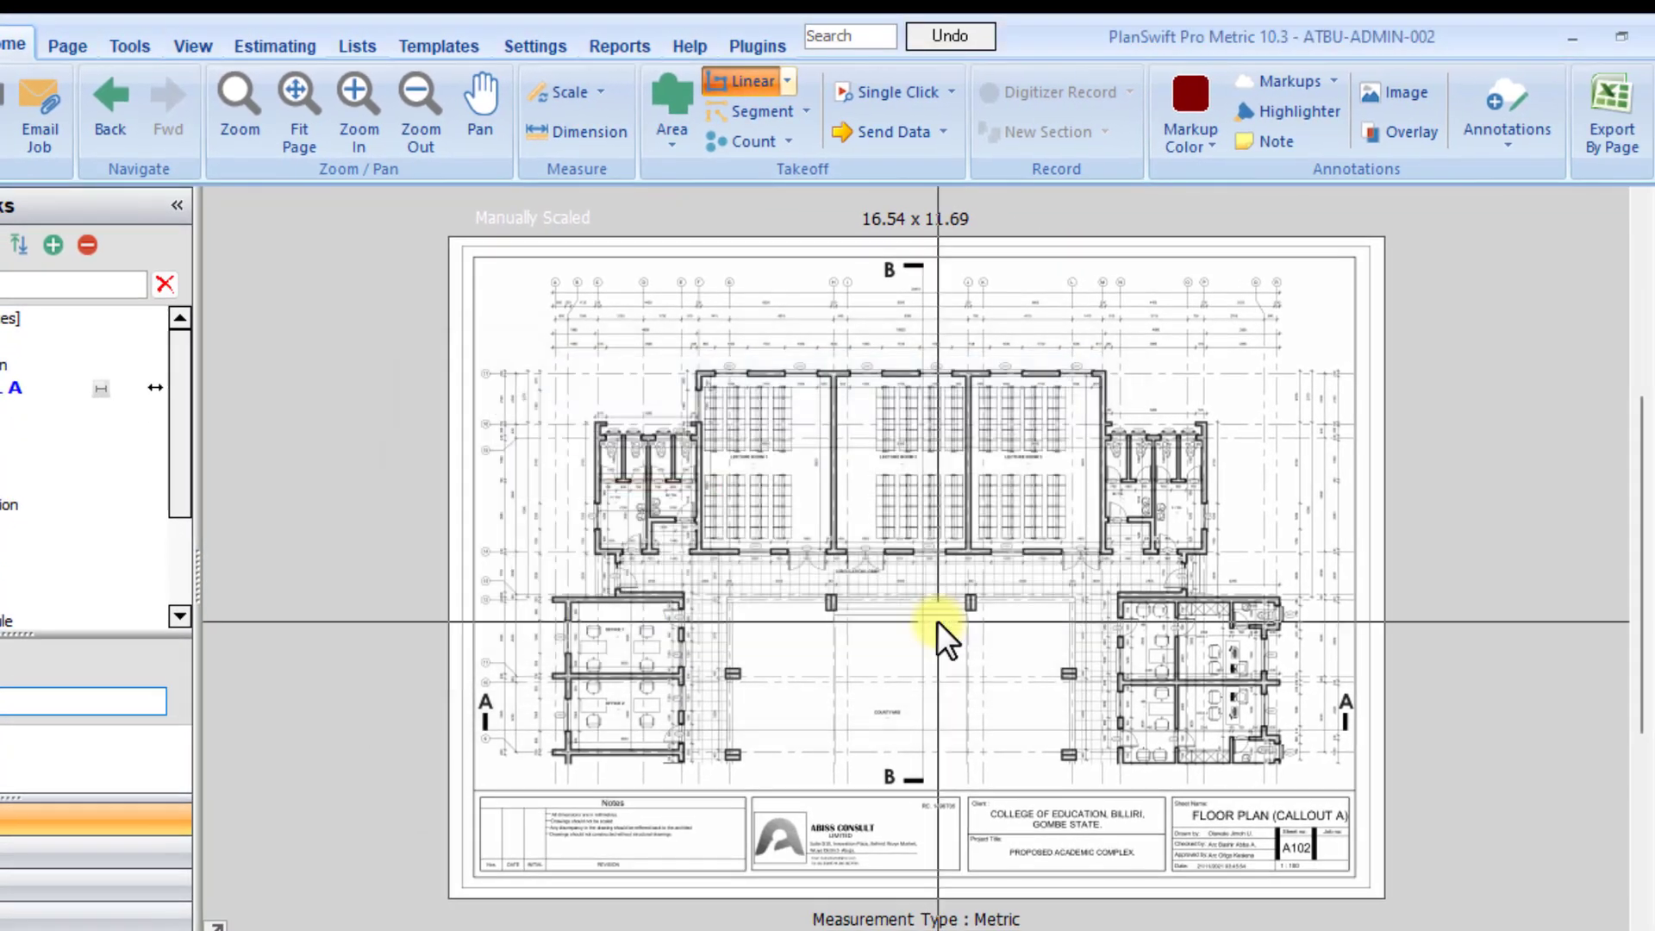
# Trace the lecture room block's outer walls, about 54 m in total, and the partition between Lecture Rooms 1 and 2 as 230 mm blockwork.
pyautogui.scroll(3, 742, 417)
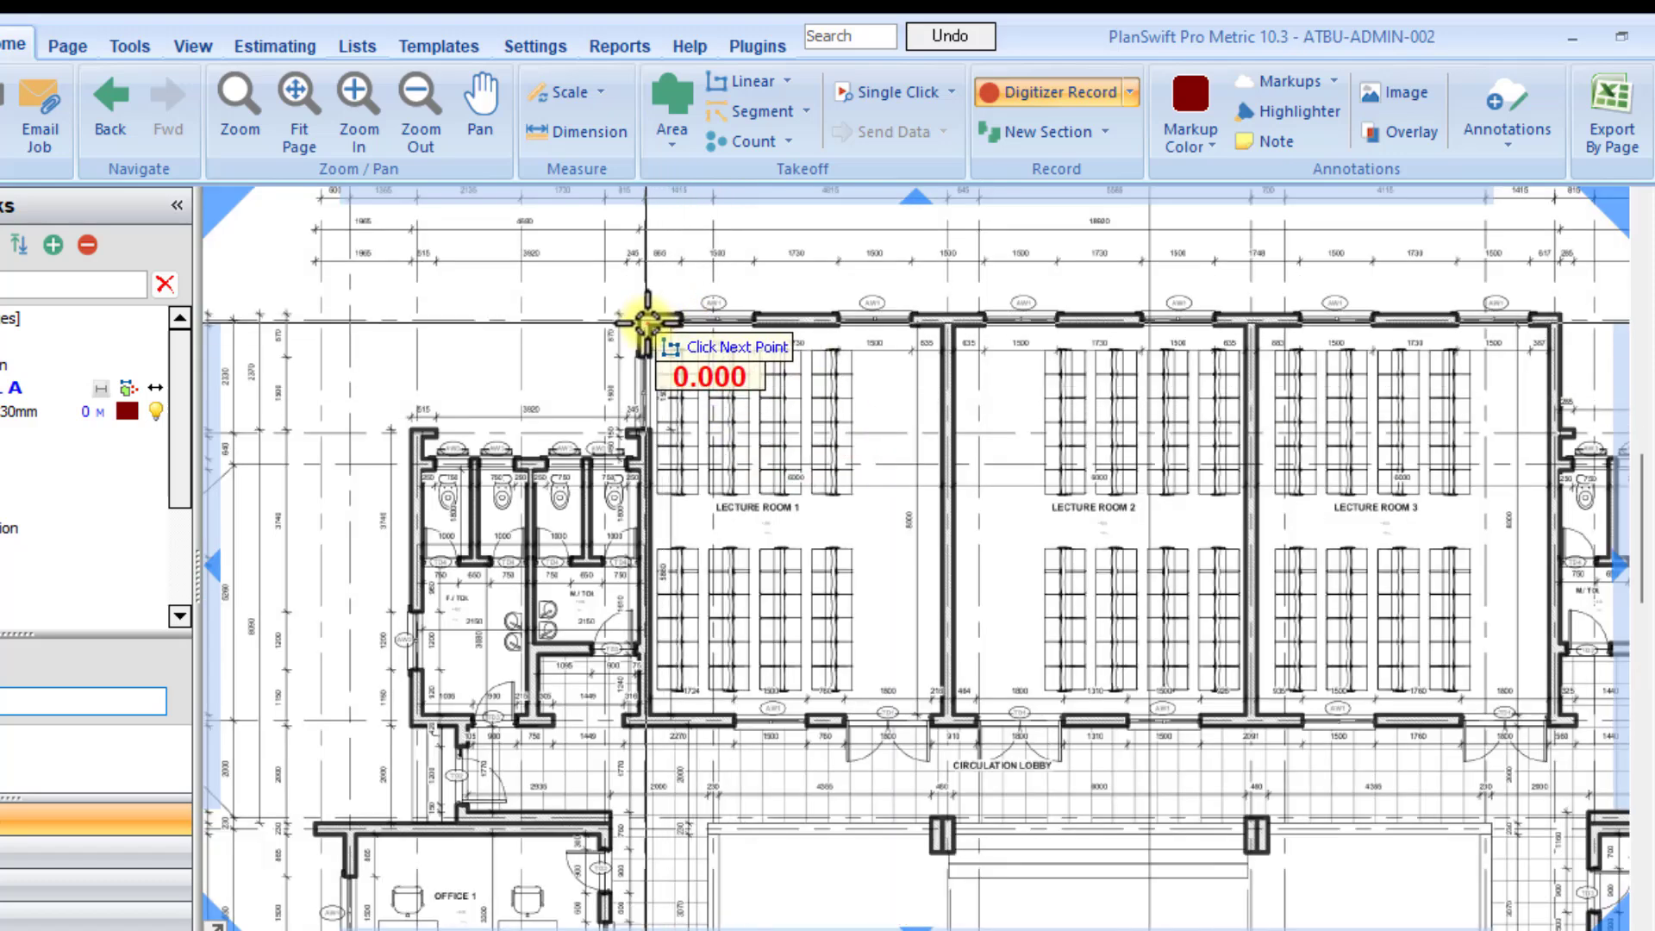
pyautogui.press('m')
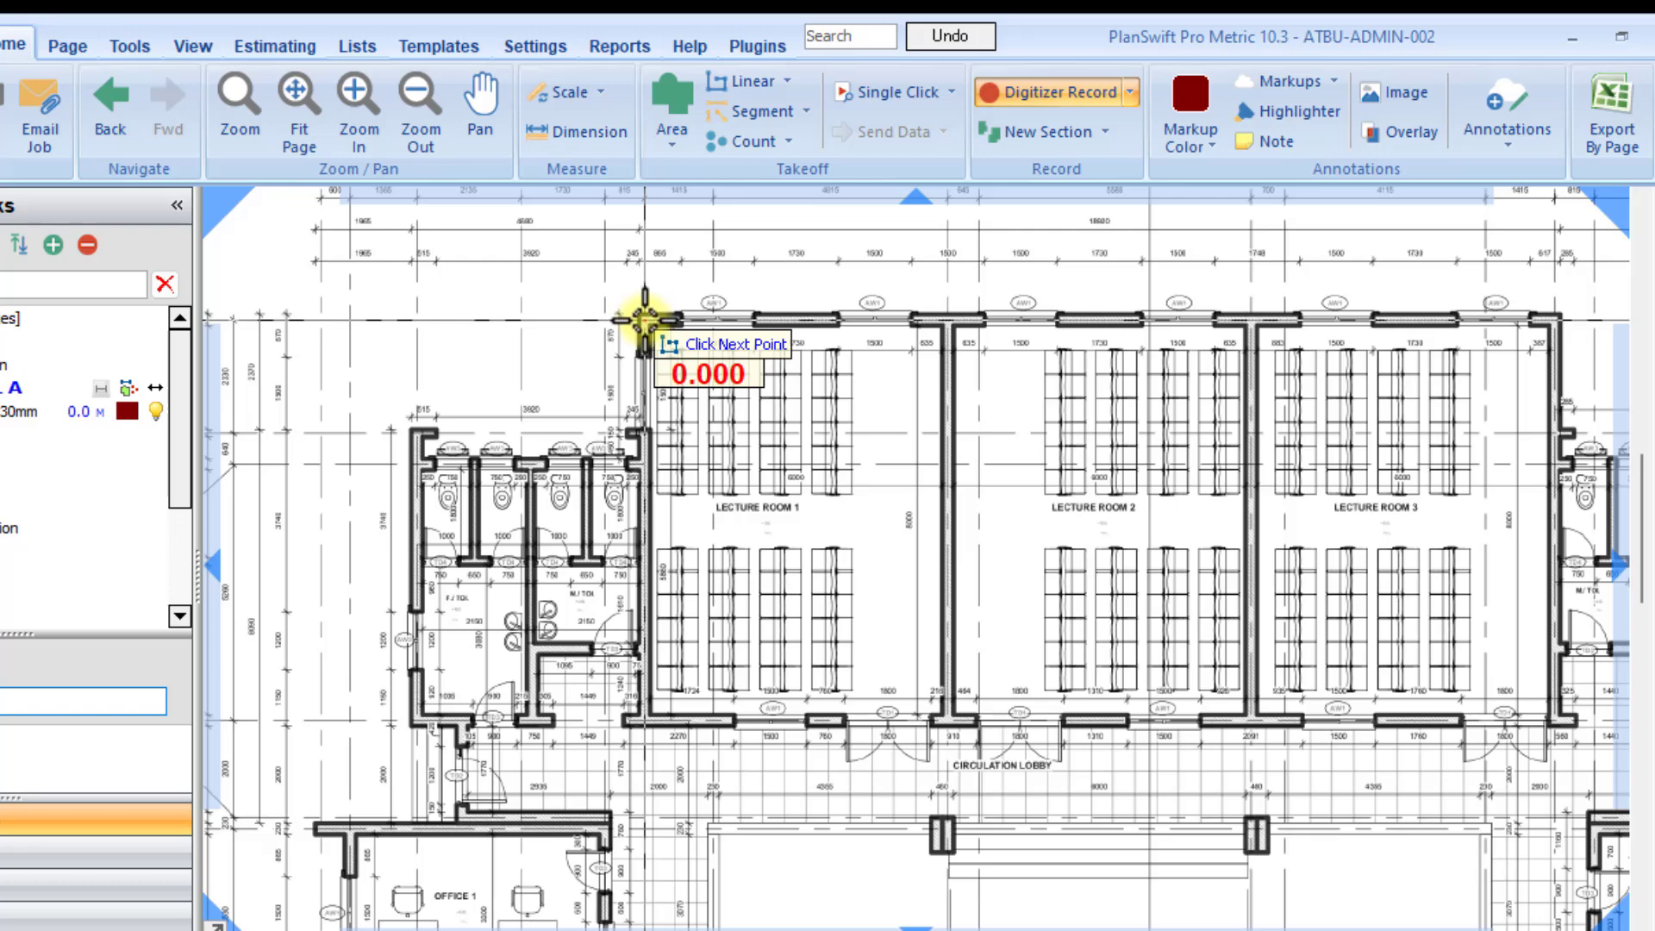
pyautogui.click(1556, 324)
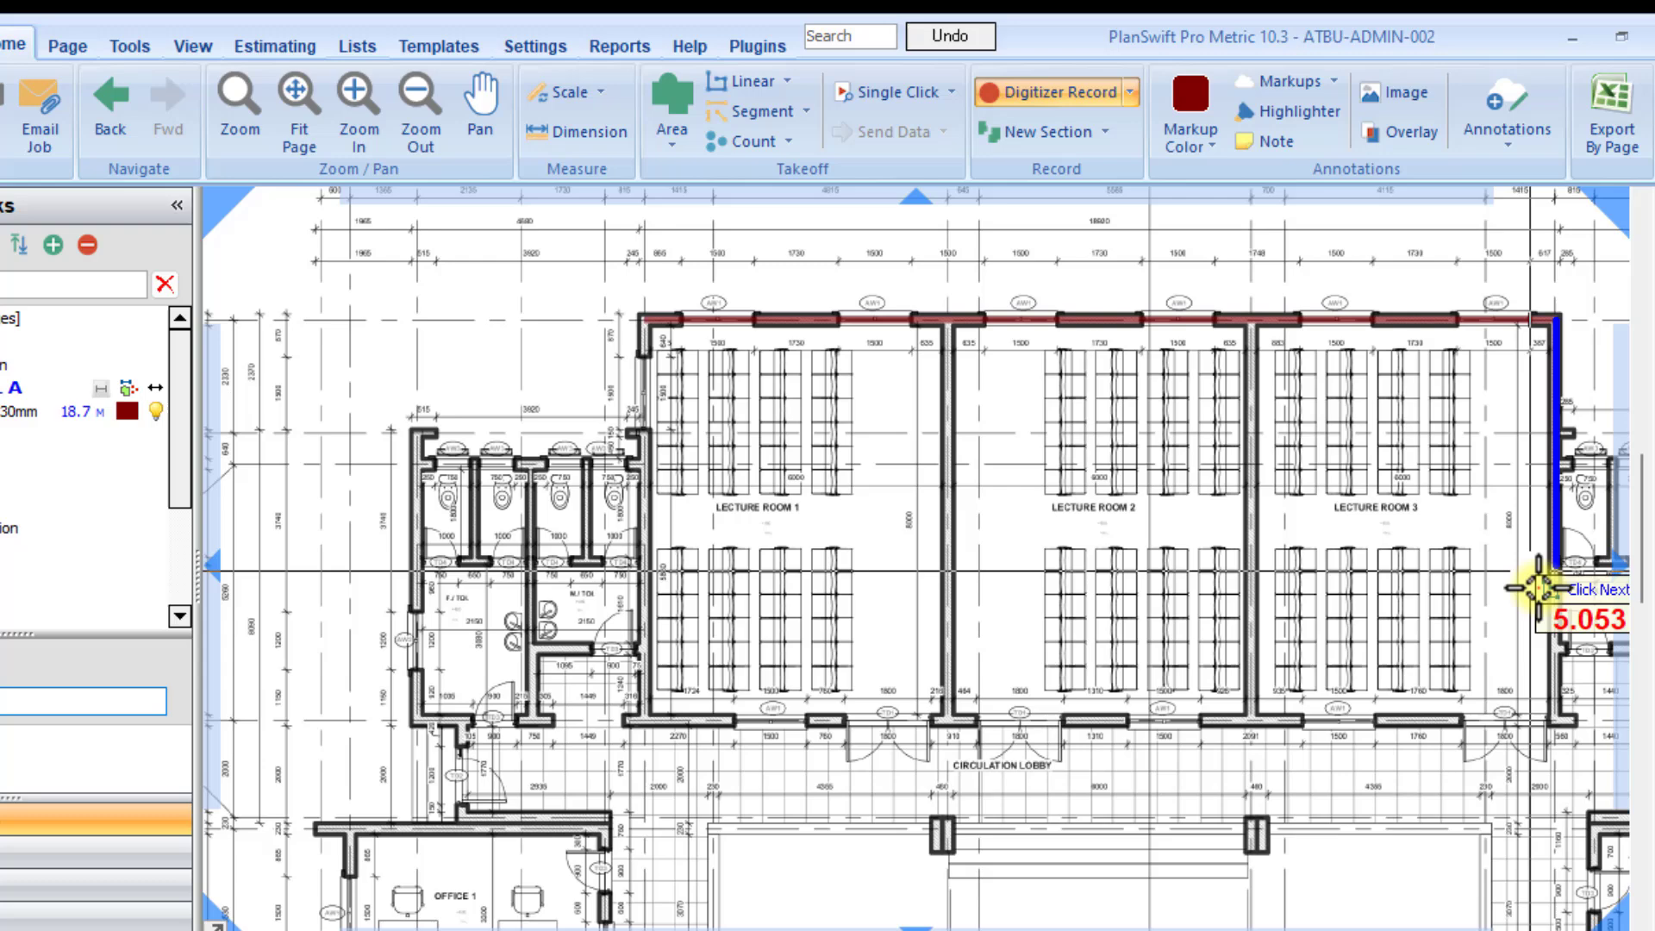
pyautogui.click(1555, 716)
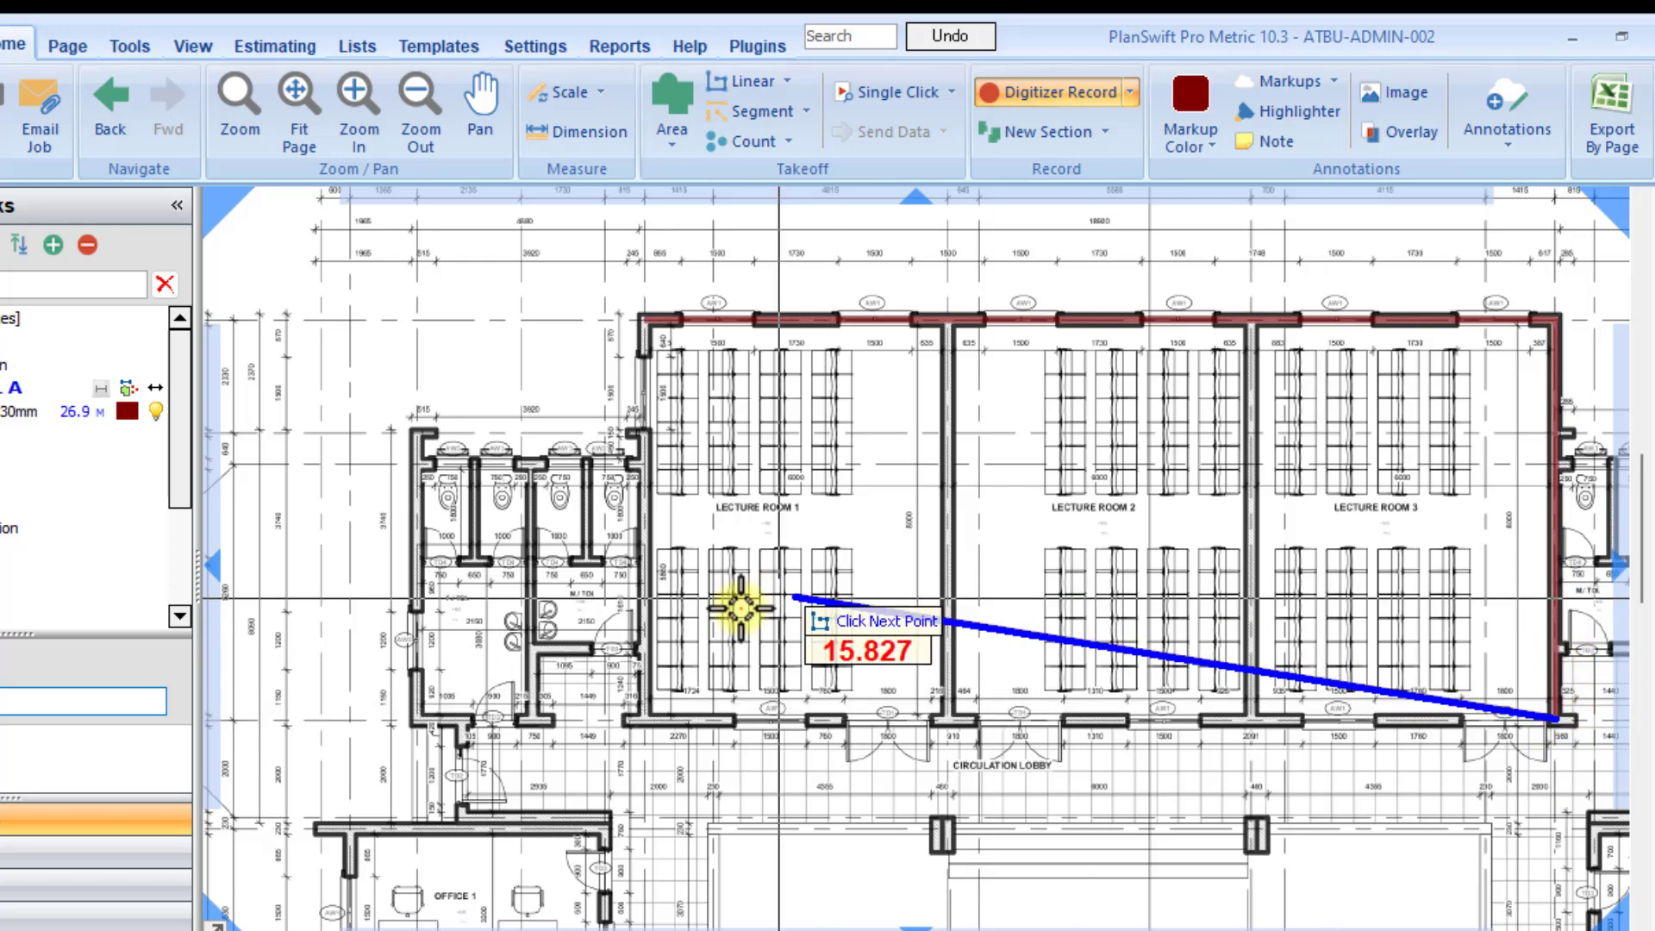
pyautogui.click(648, 716)
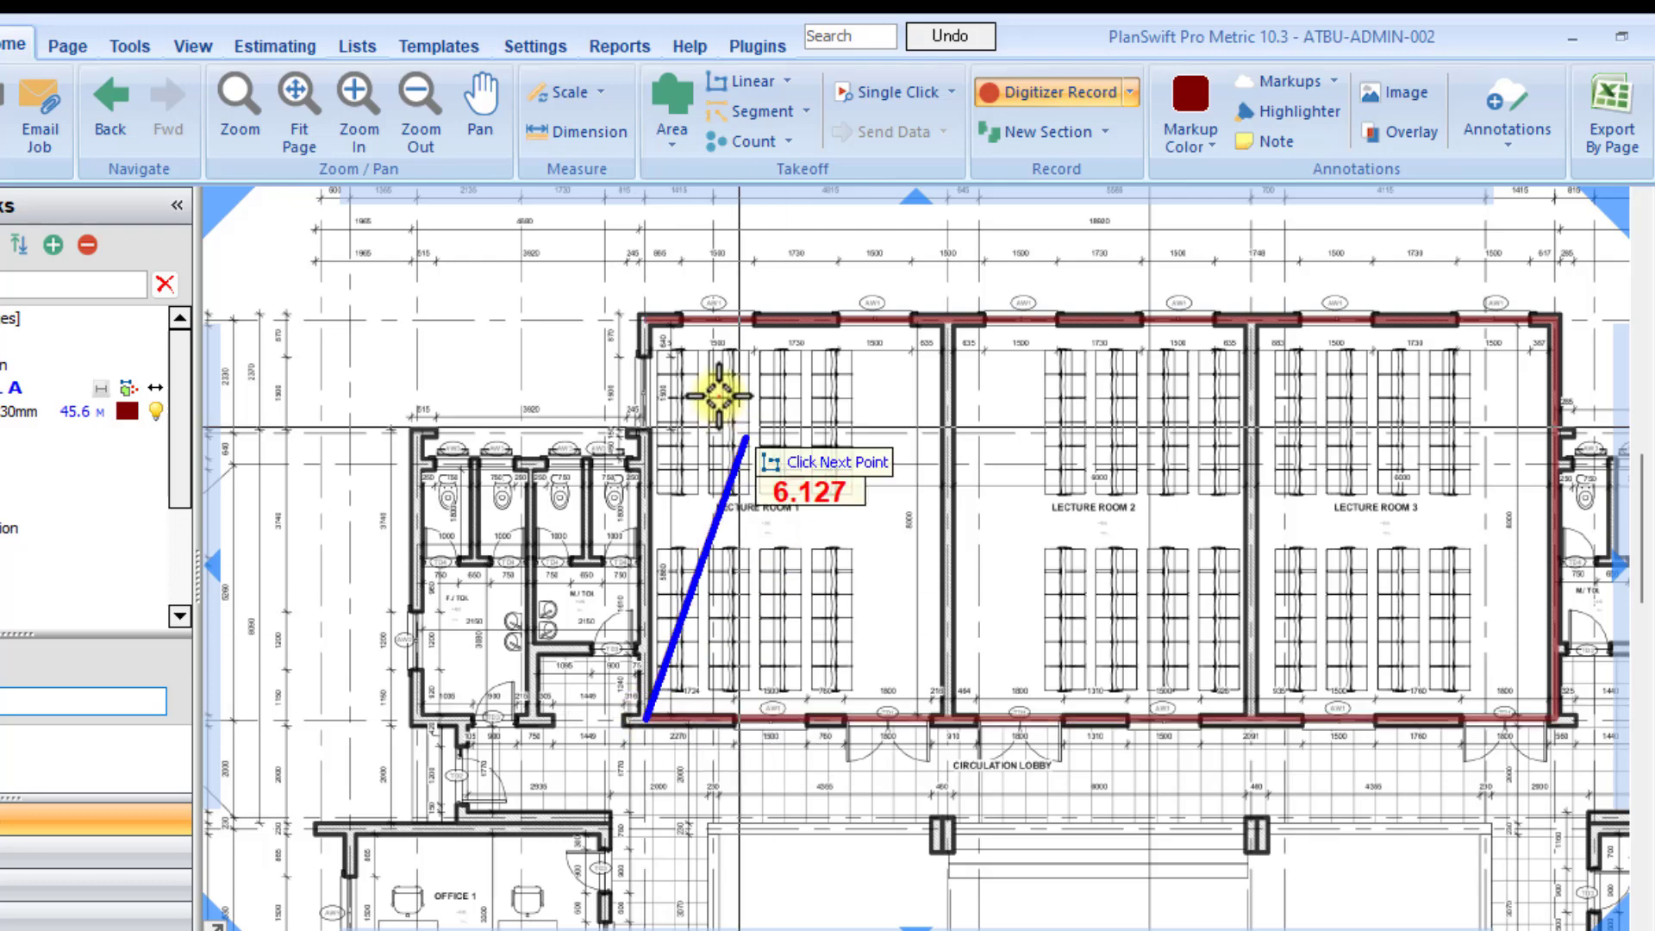
pyautogui.click(647, 319)
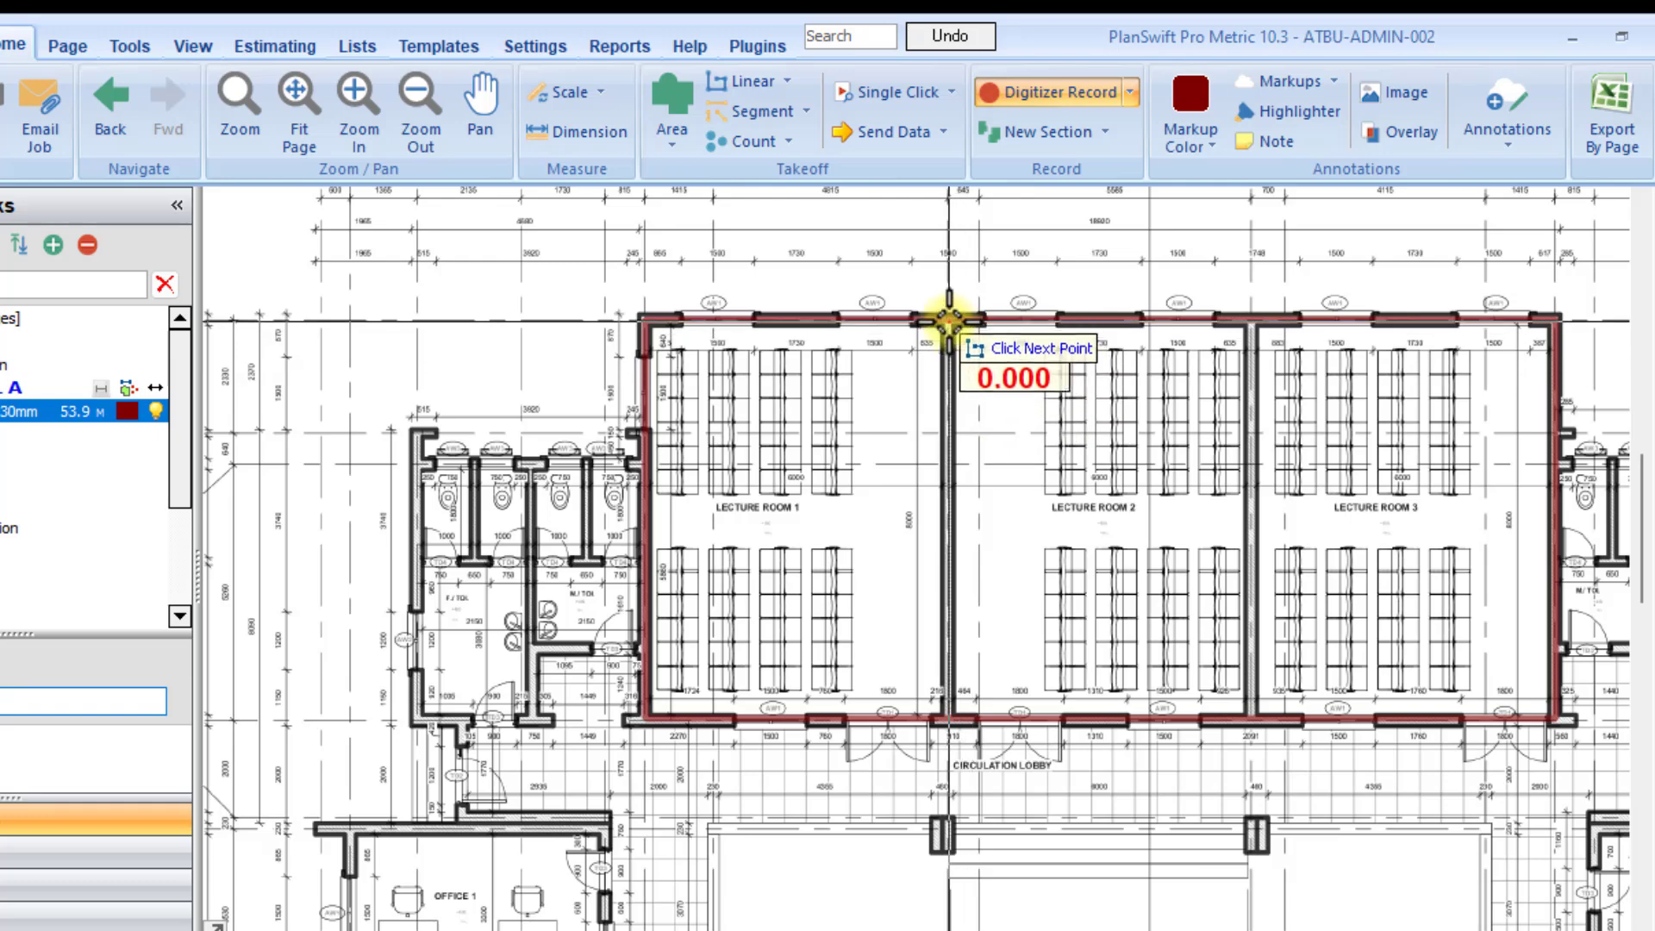
pyautogui.click(949, 319)
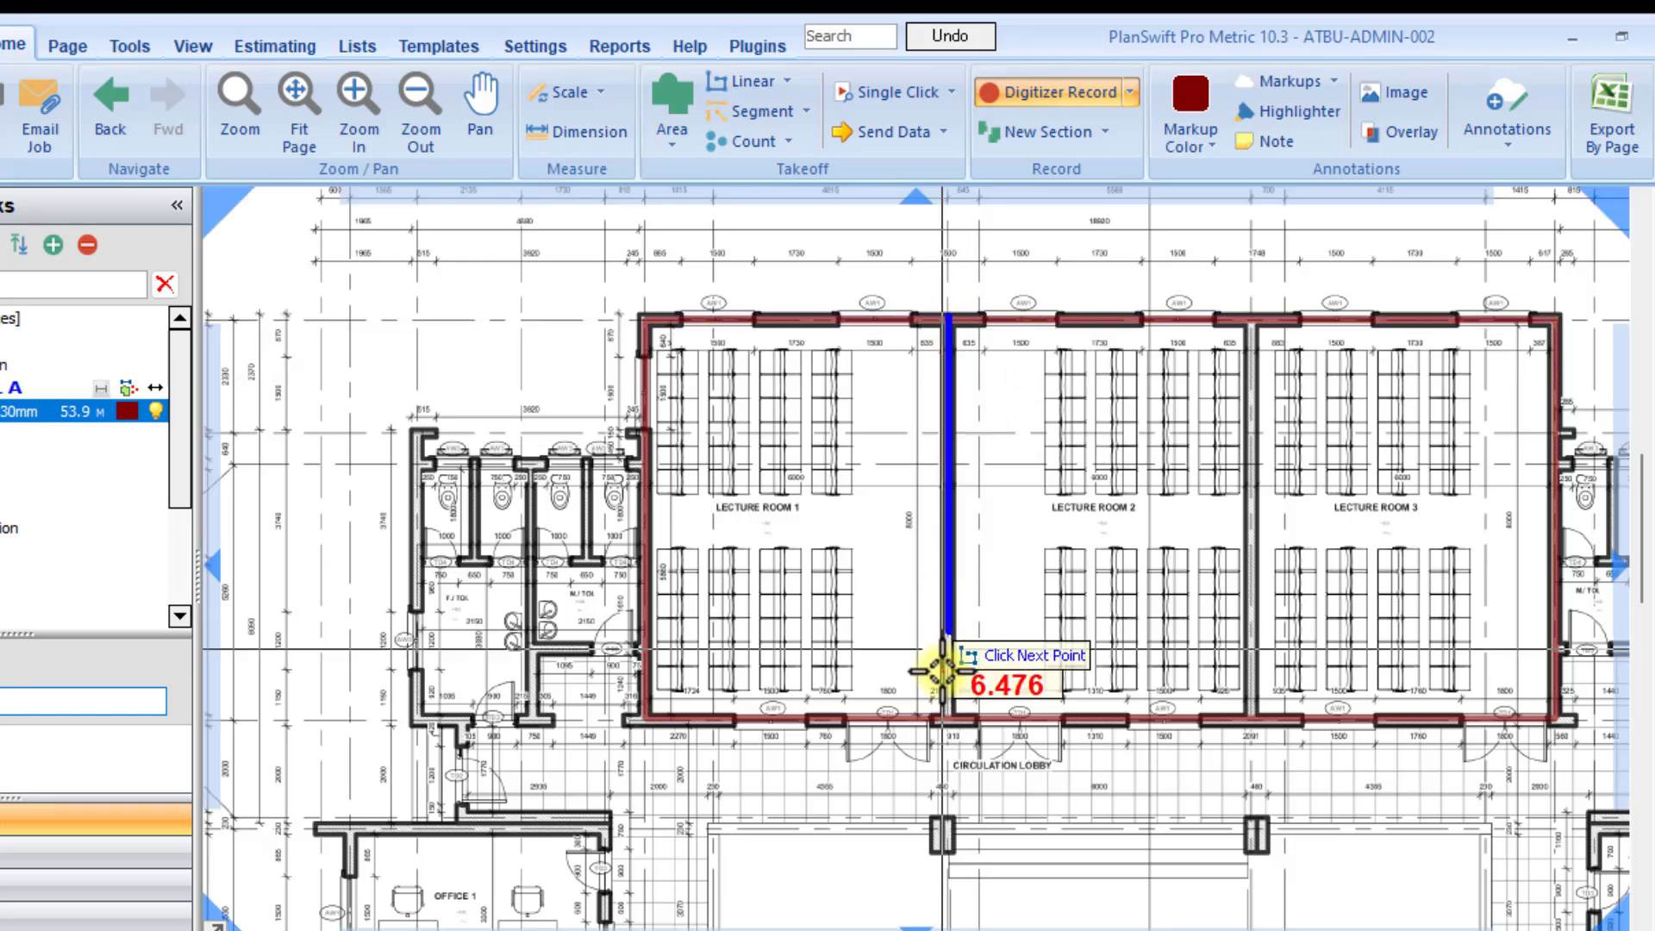
pyautogui.click(946, 719)
pyautogui.click(1161, 597)
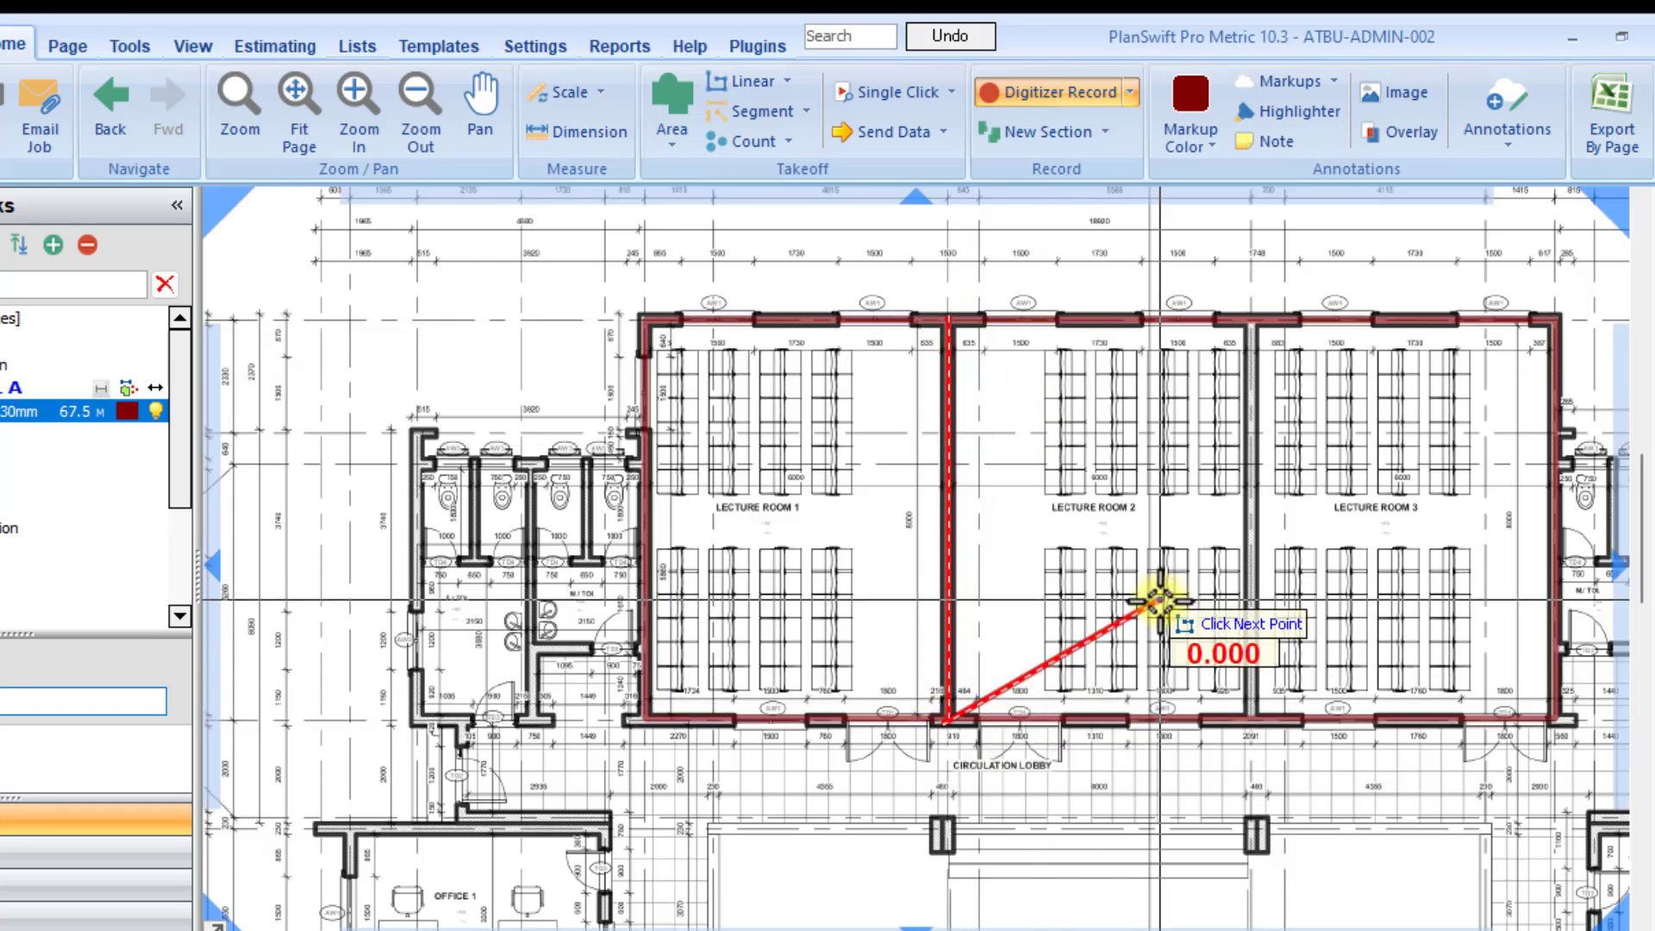
pyautogui.click(1022, 496)
pyautogui.press('BackSpace')
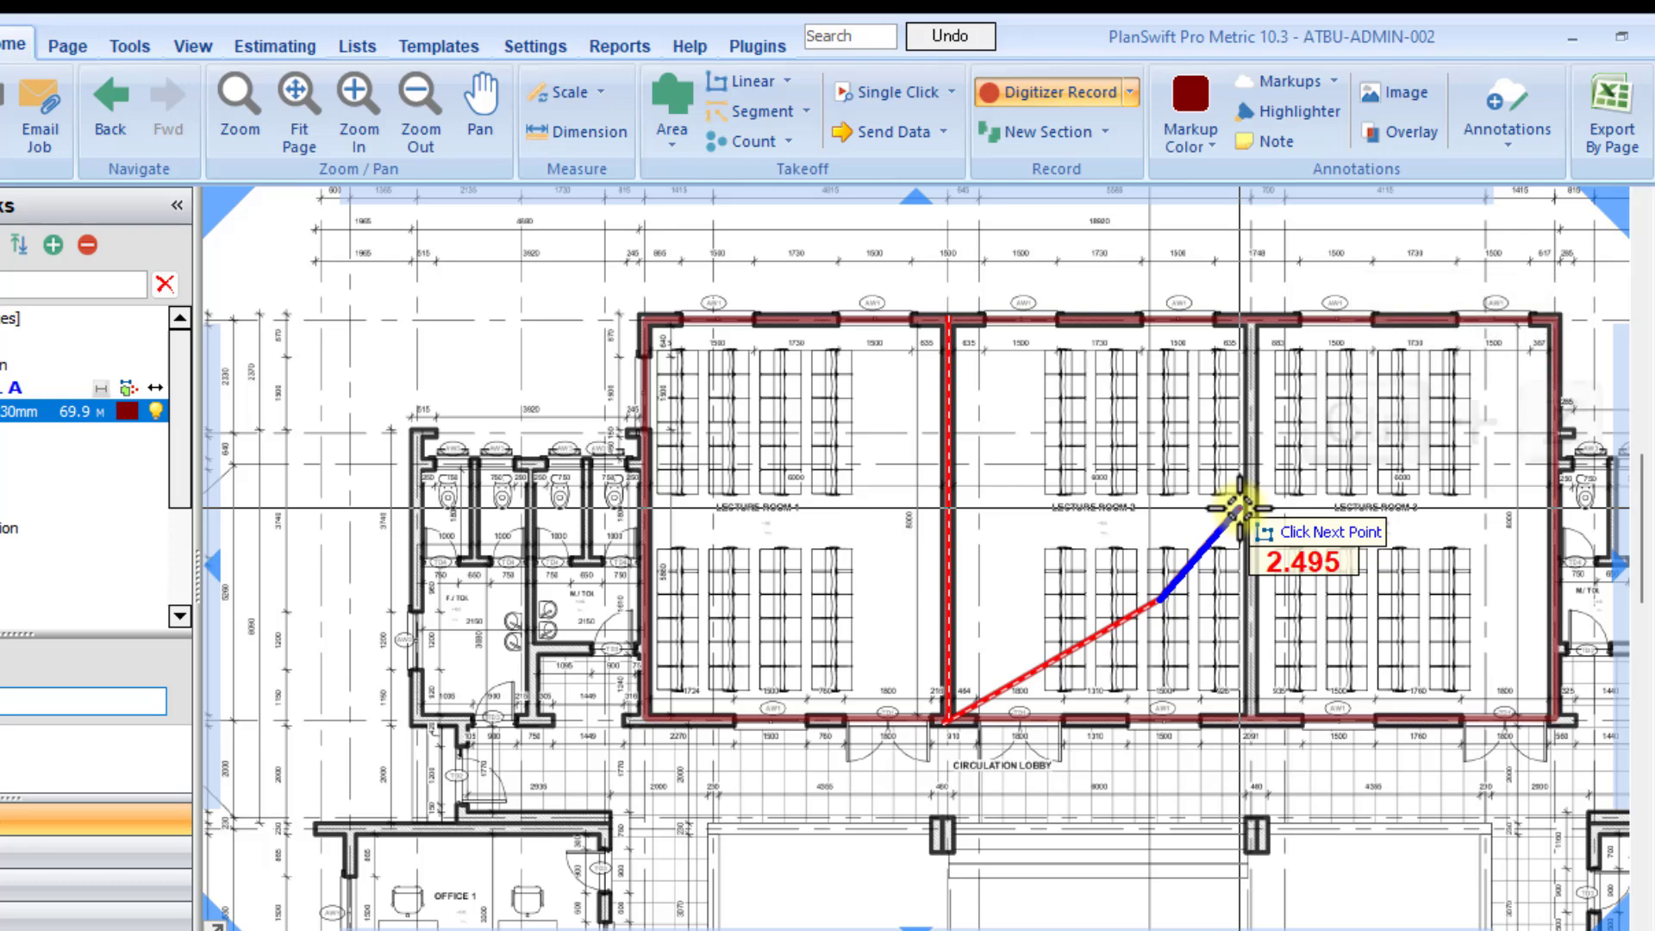
pyautogui.hotkey('ctrl', 'z')
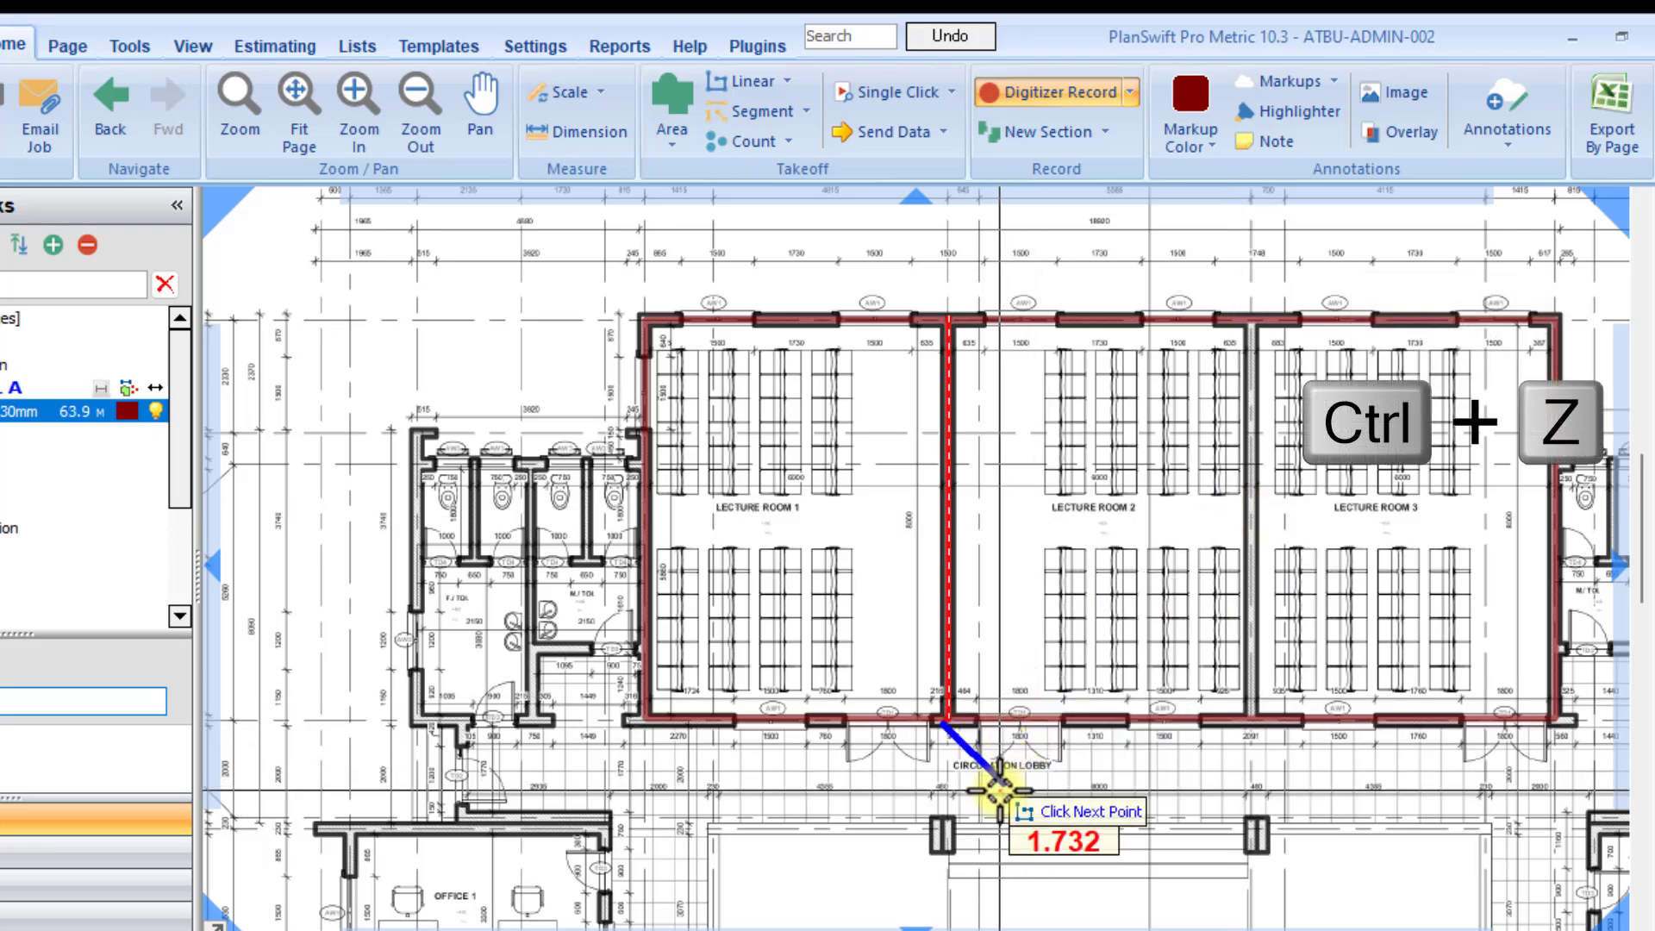
# Close the current wall section and trace the partition between Lecture Rooms 2 and 3, about 8 m long, ending the 230 mm recording.
pyautogui.doubleClick(949, 717)
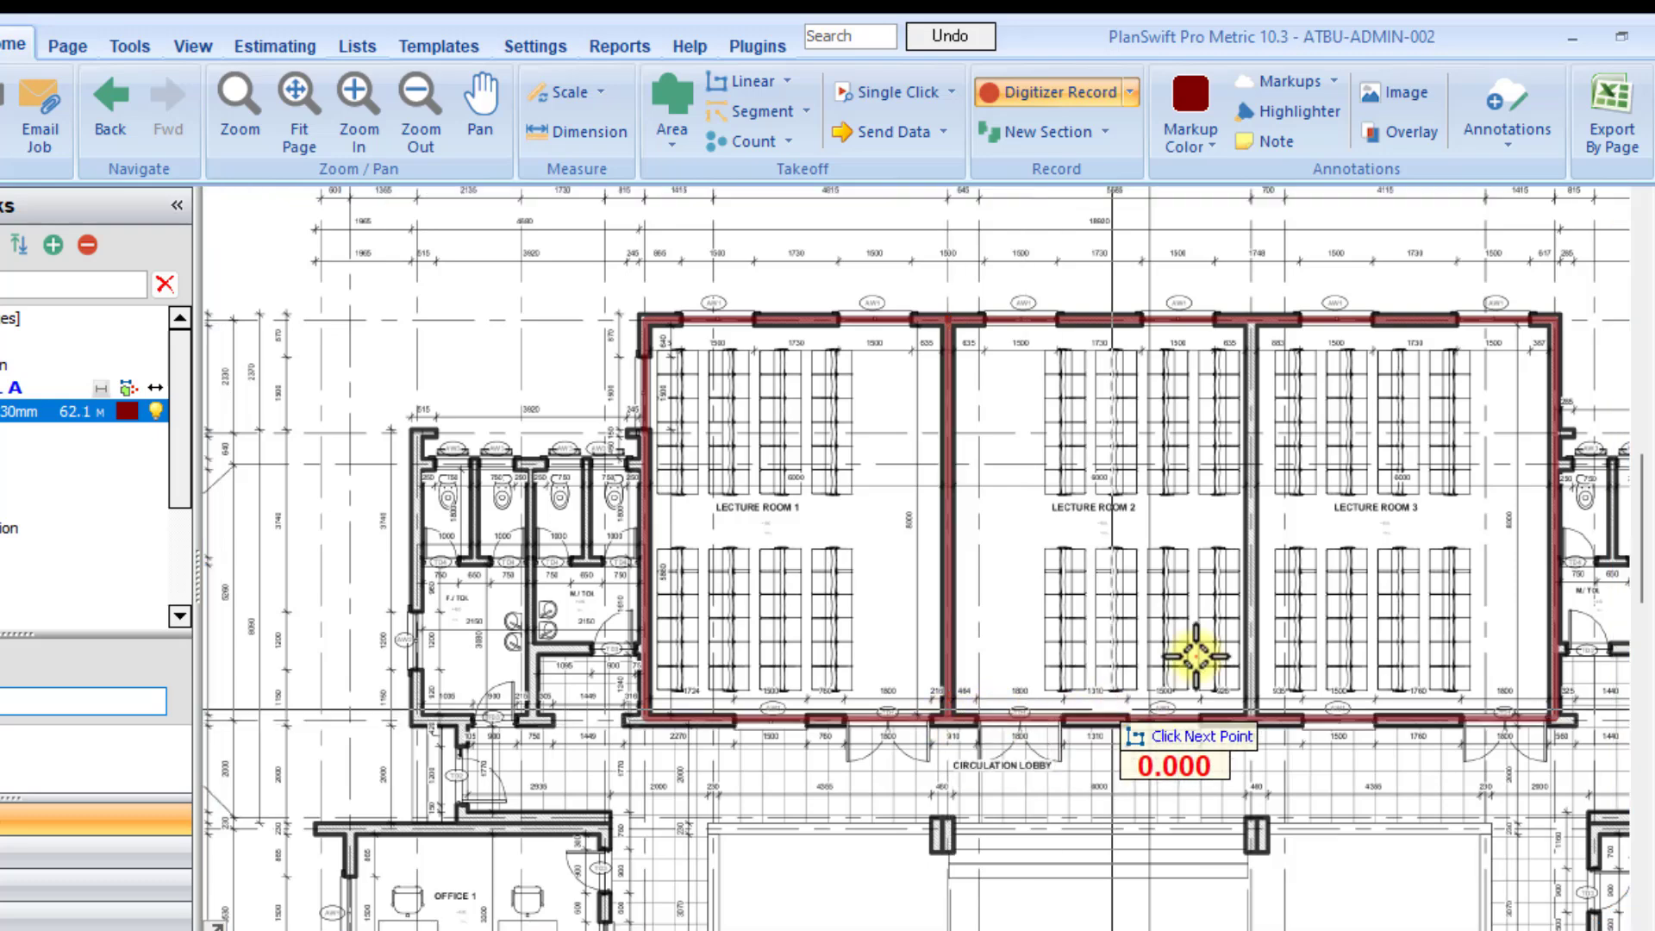
pyautogui.doubleClick(1254, 714)
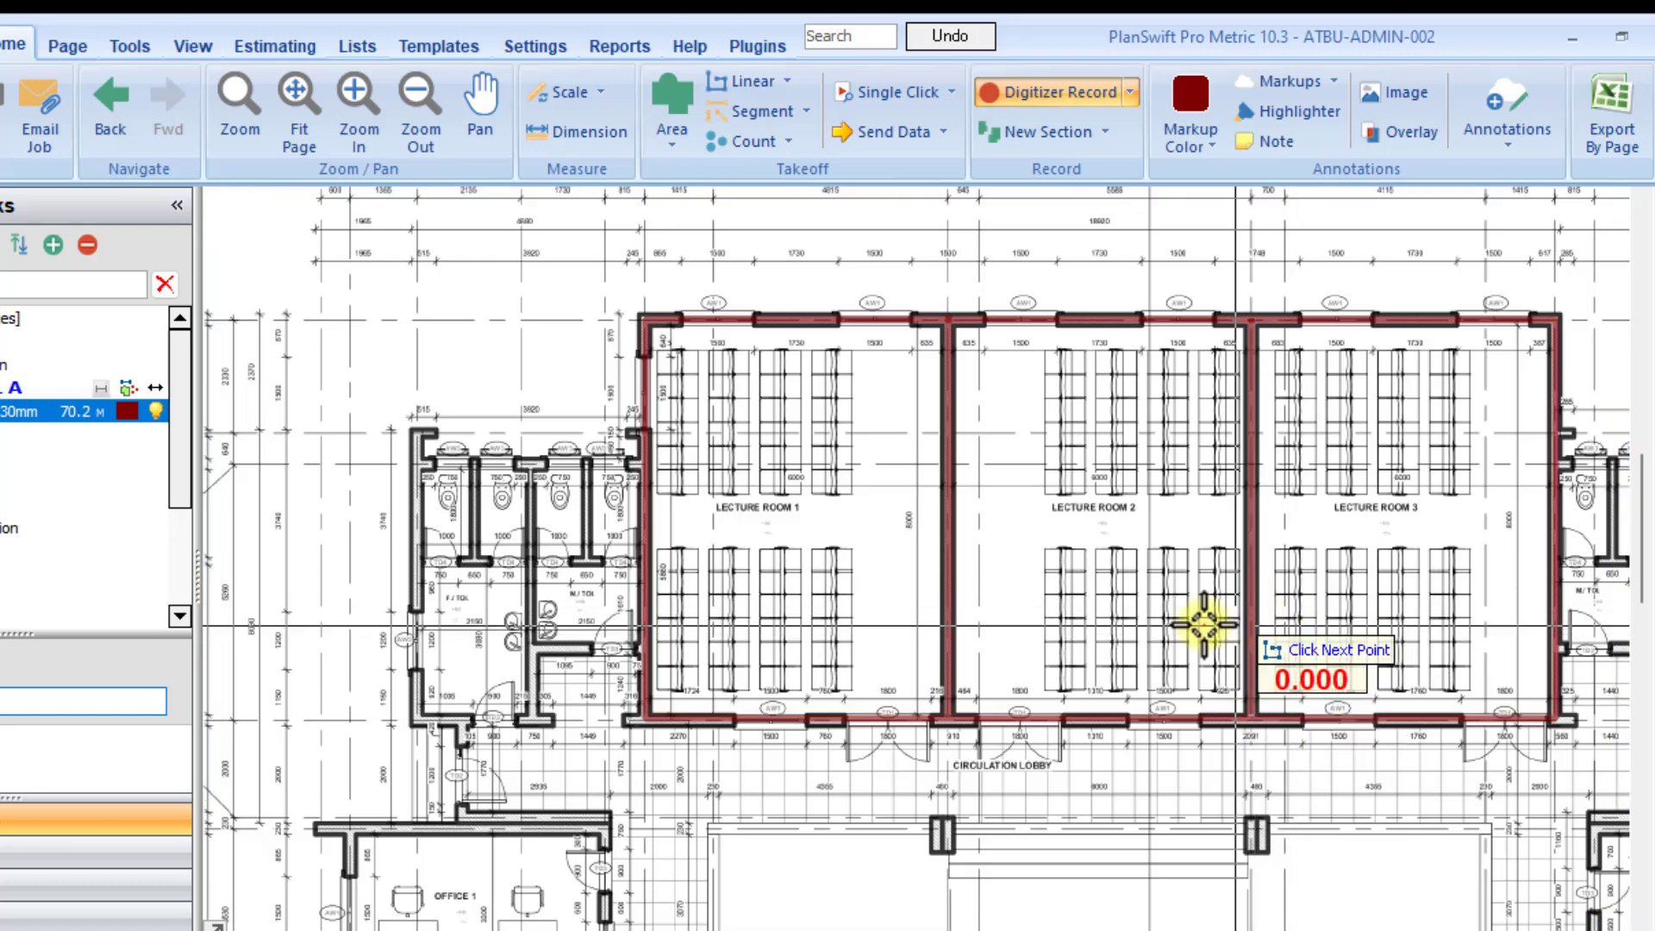
pyautogui.rightClick(1079, 515)
pyautogui.click(1121, 569)
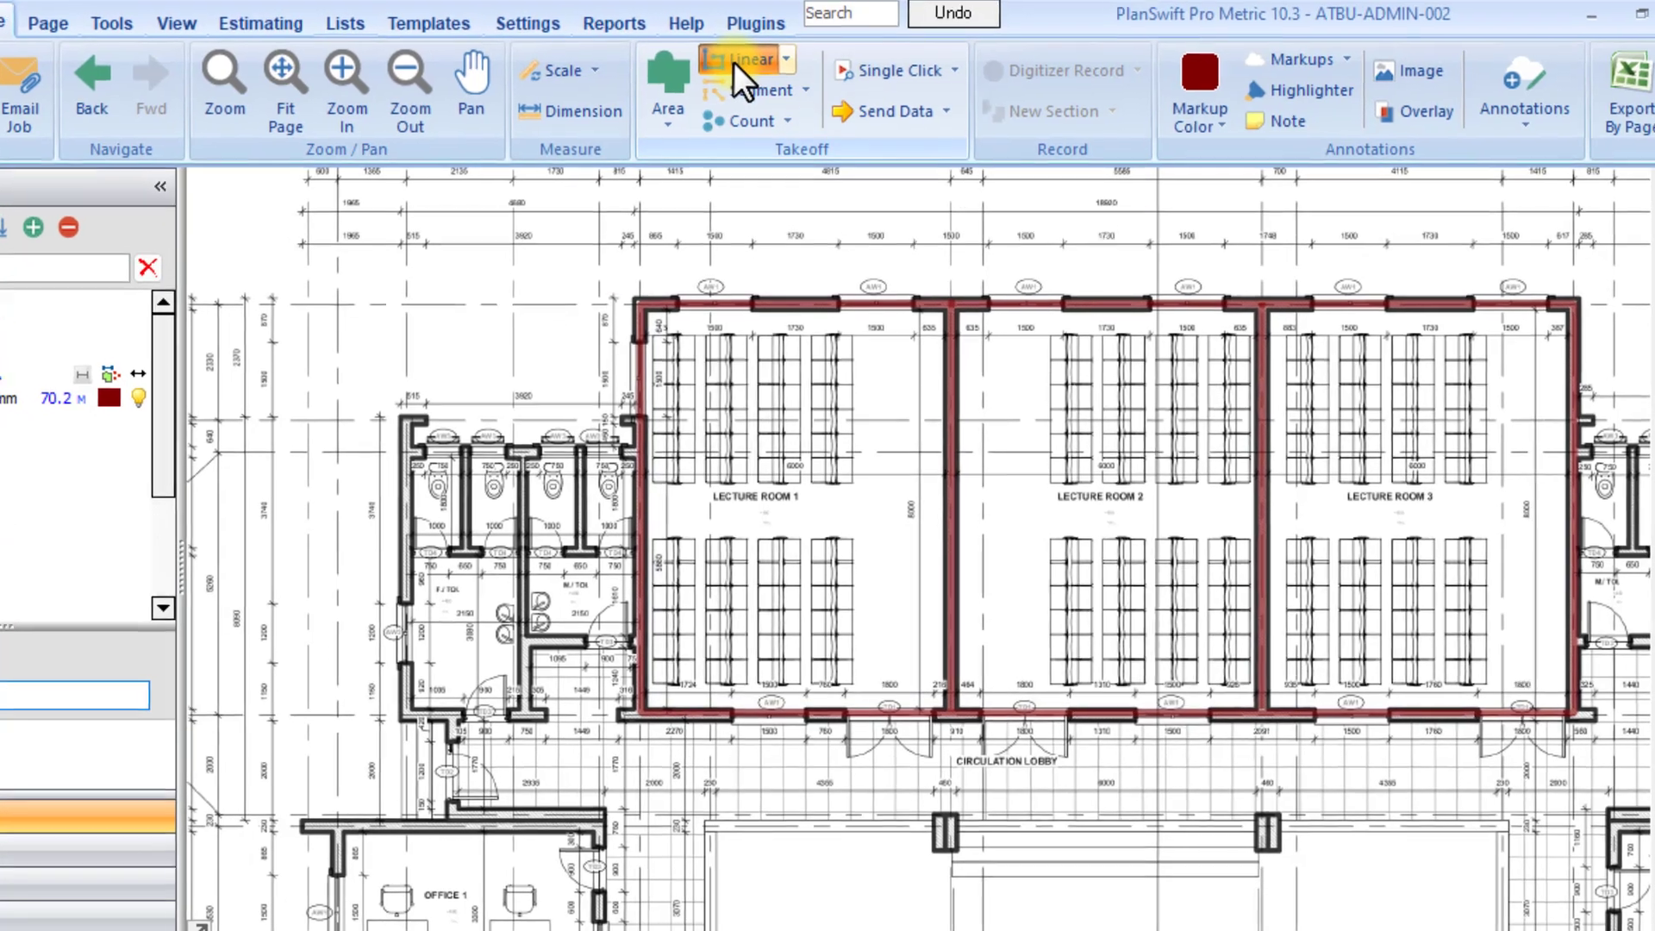
# Create a linear takeoff item named "Blockwork - 150mm" with a dark blue colour and solid fill.
pyautogui.click(733, 63)
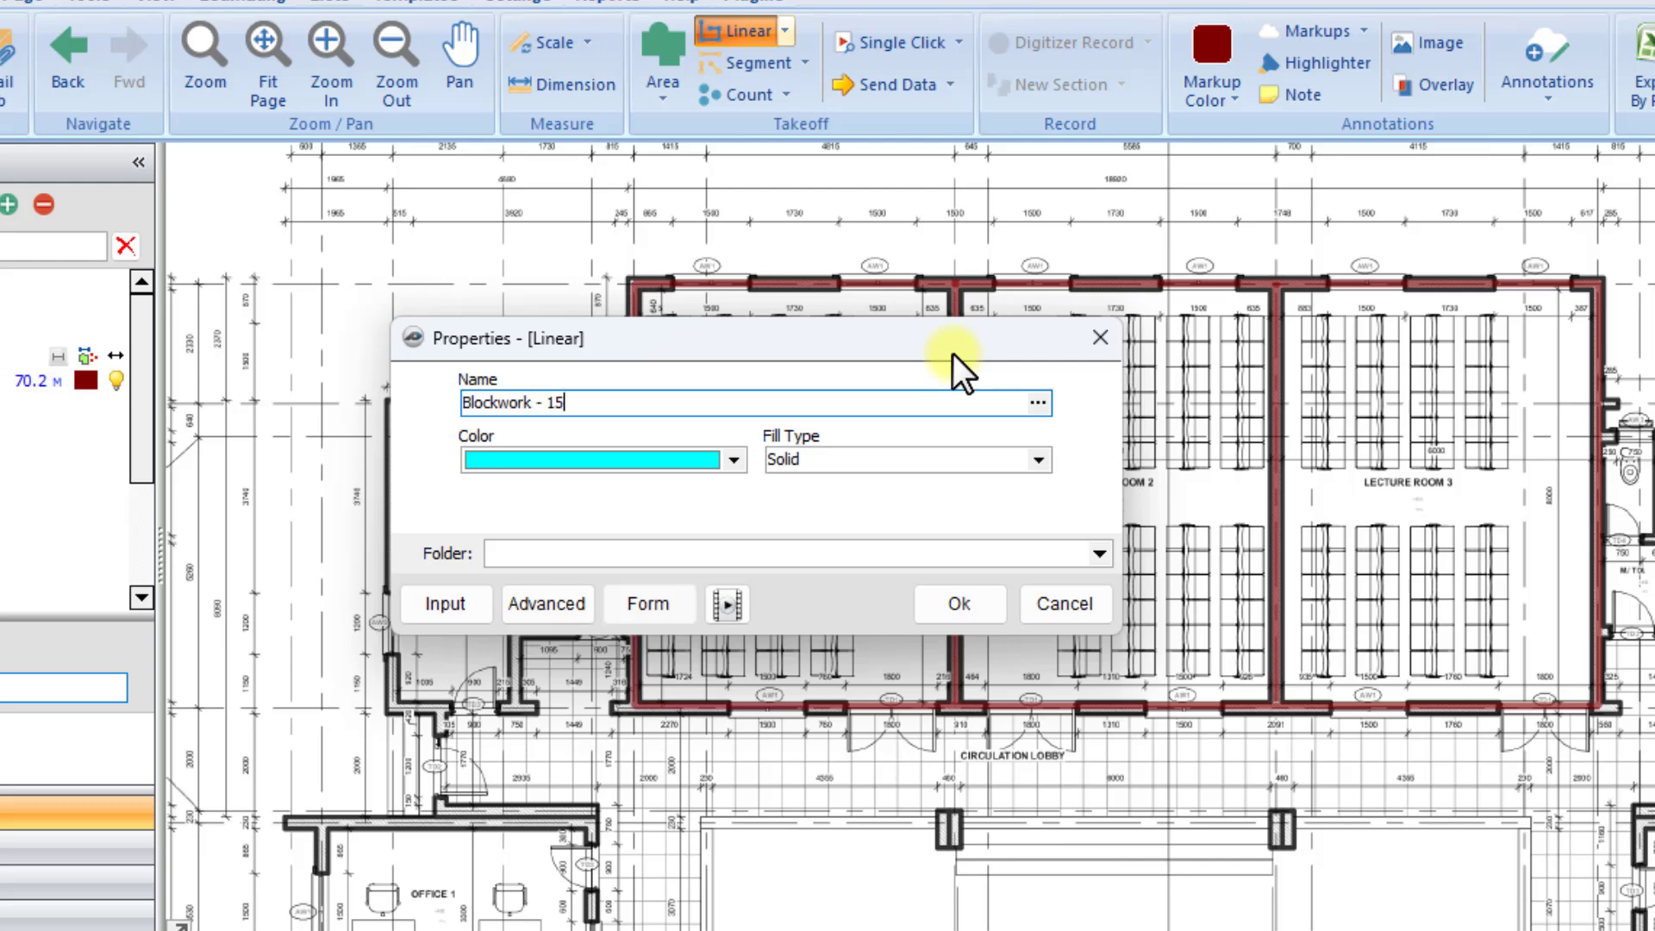
pyautogui.click(734, 459)
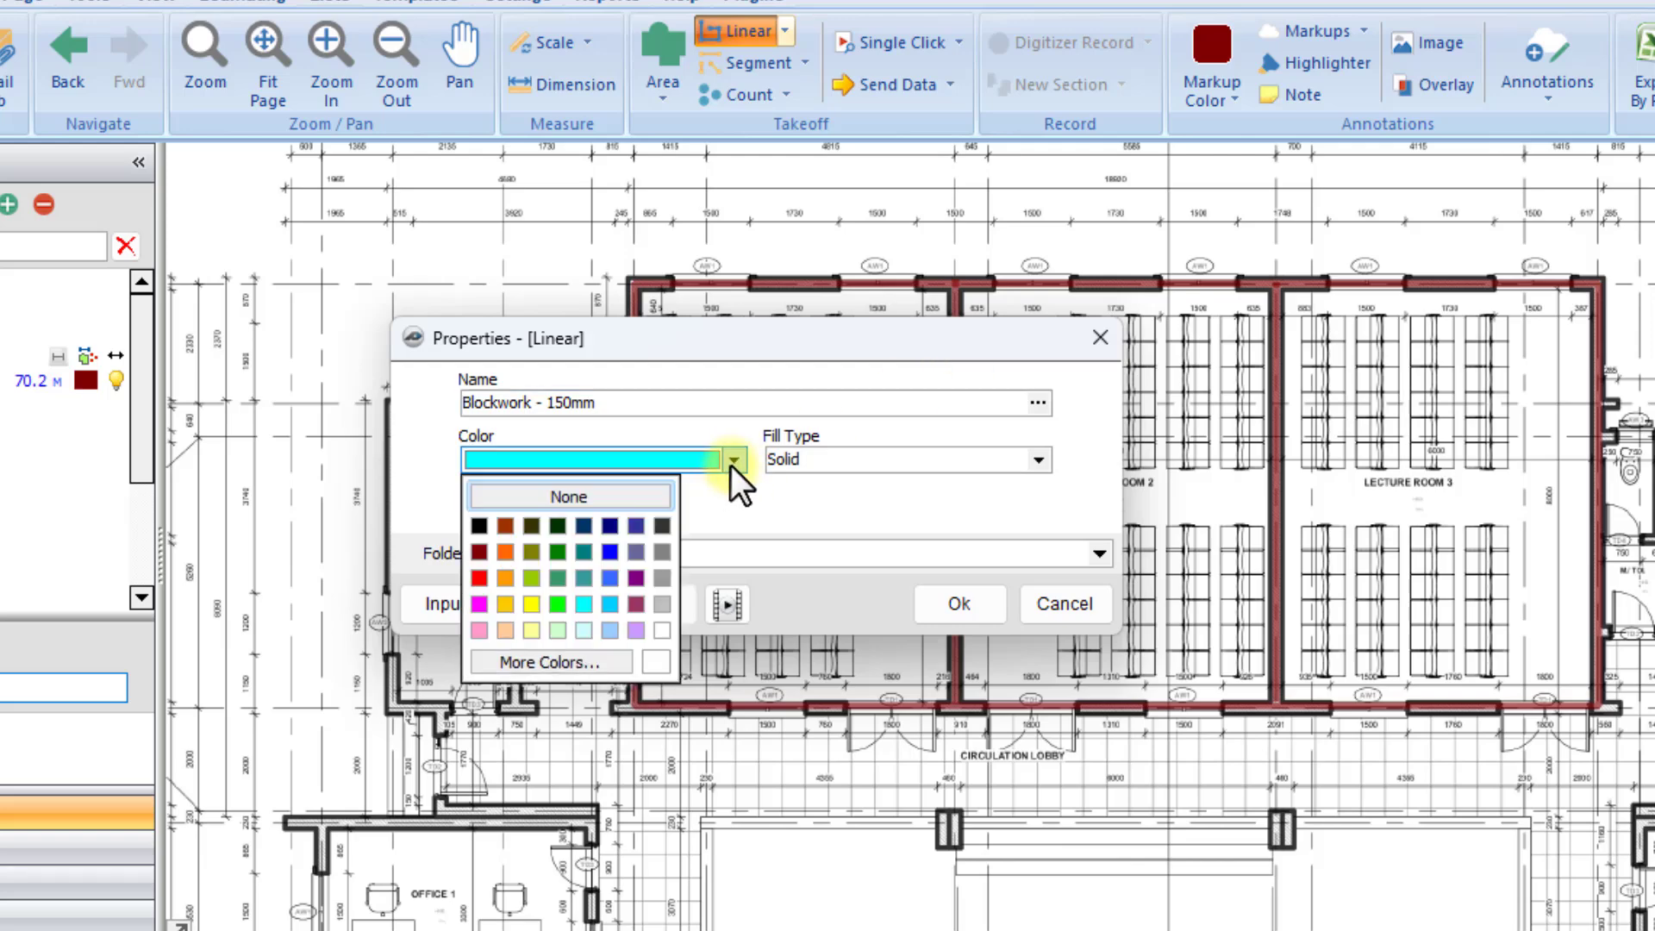
pyautogui.click(610, 526)
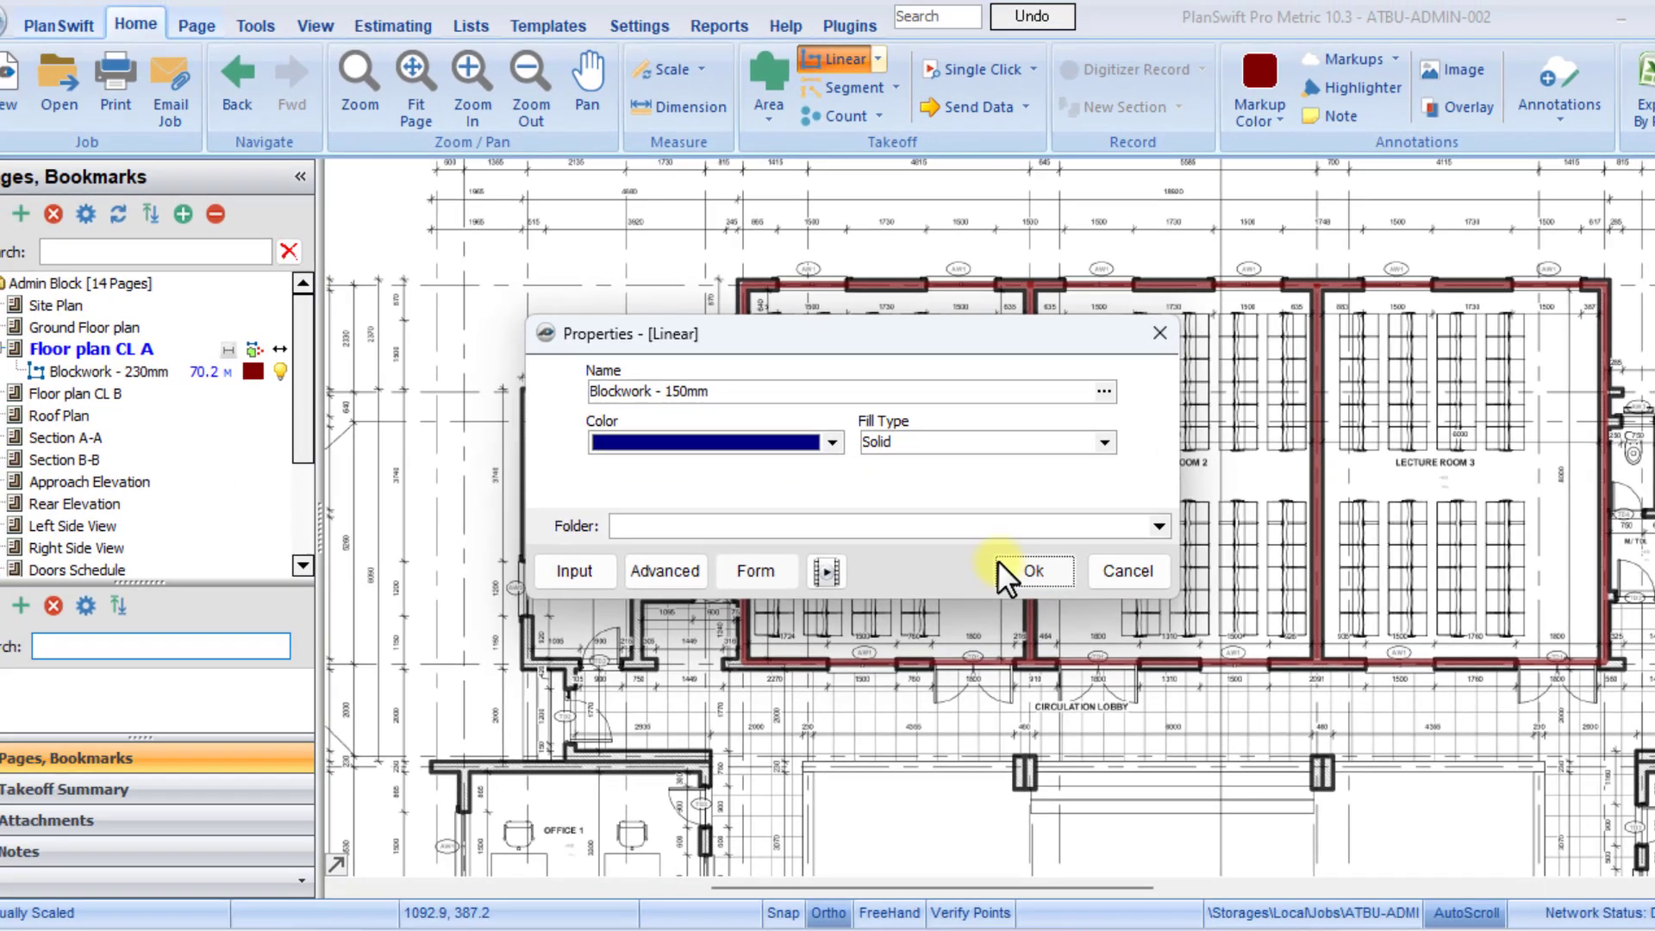
pyautogui.click(919, 595)
# Trace the wall along the cubicle doors of the toilets beside Lecture Room 1, about 4.7 m long, as 150 mm blockwork.
pyautogui.scroll(2, 455, 458)
pyautogui.scroll(2, 601, 440)
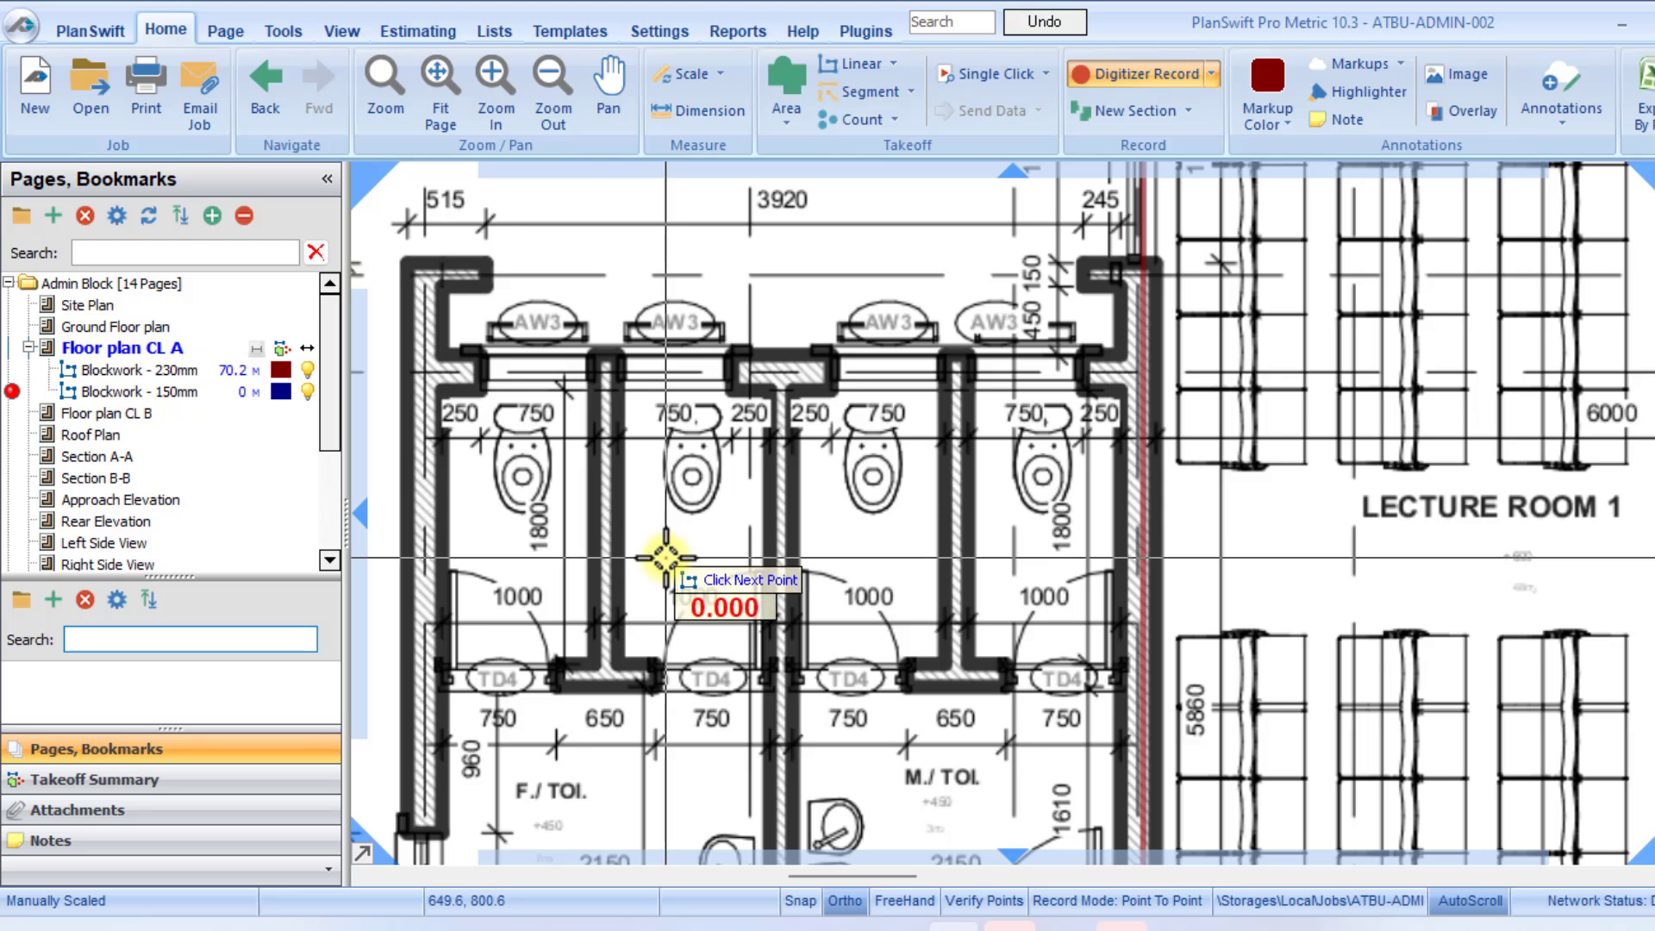
pyautogui.click(426, 678)
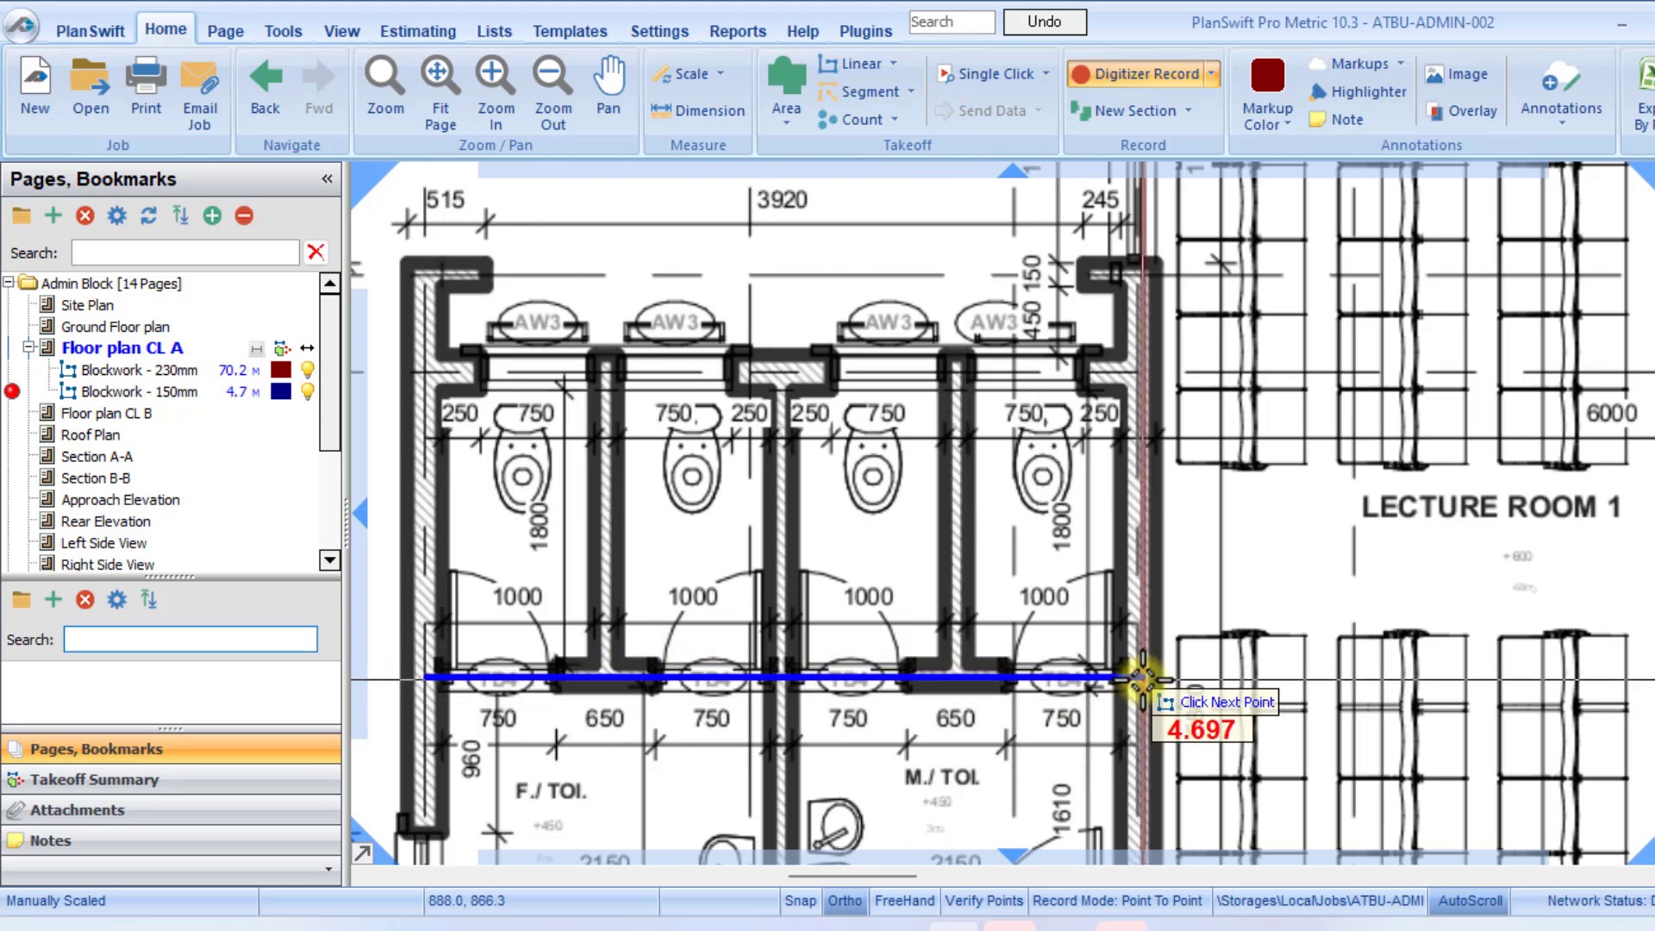
pyautogui.doubleClick(1140, 679)
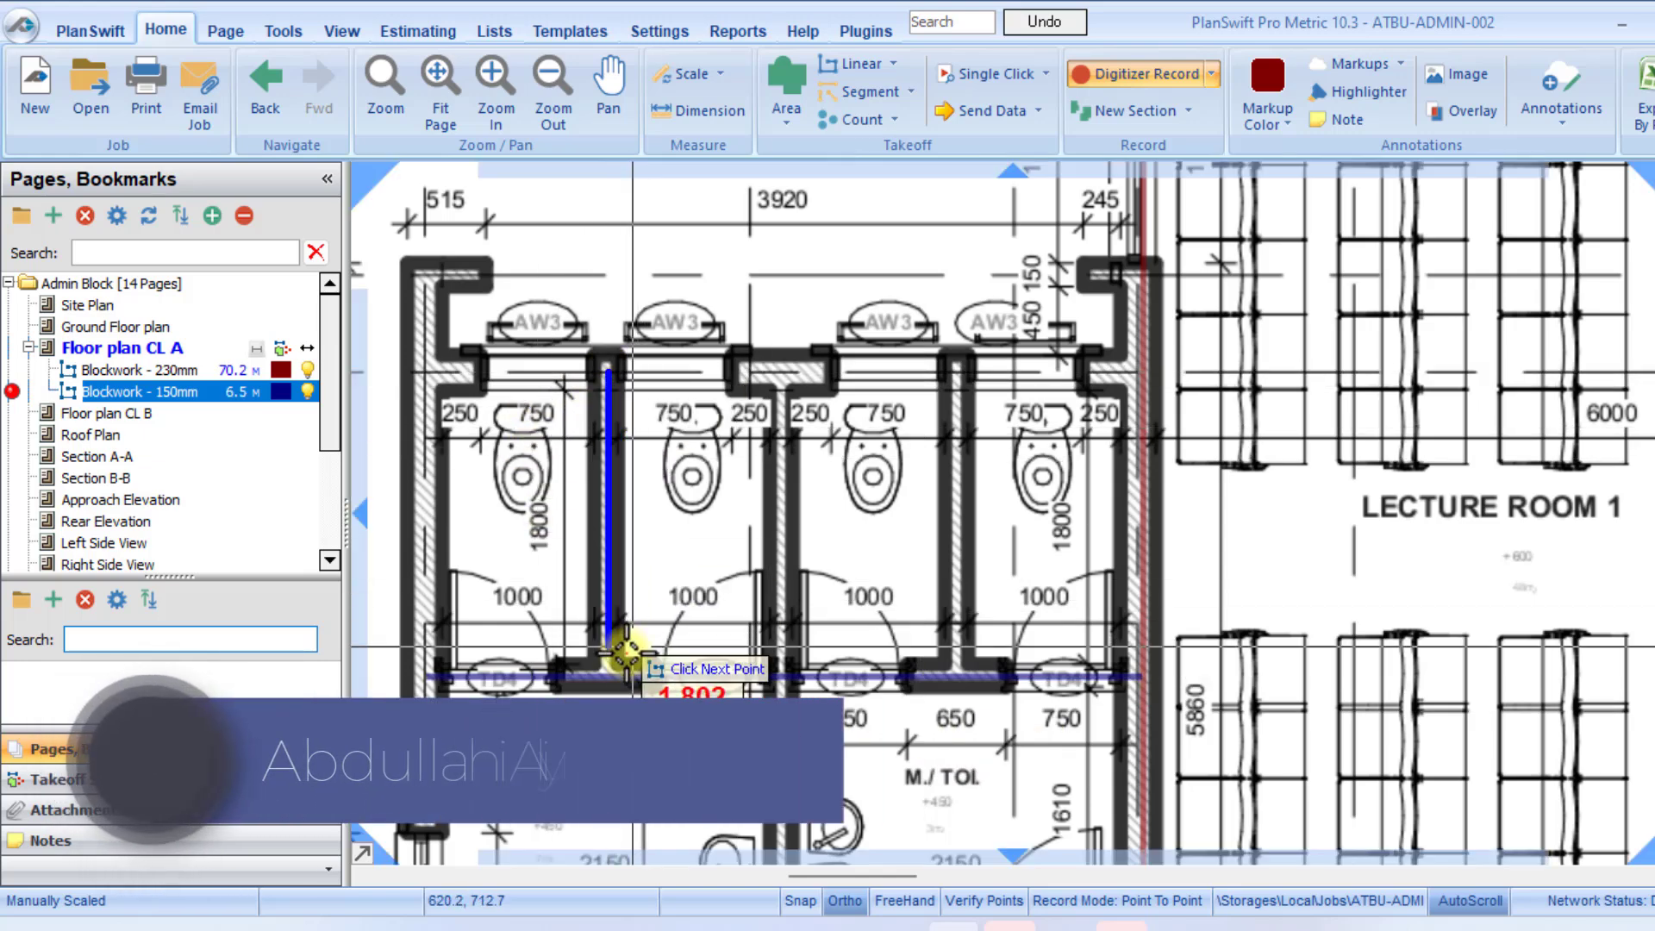
# Trace the two cubicle partitions, about 2 m each, and the dividing wall between the female and male toilets, about 3.6 m, beside Lecture Room 1.
pyautogui.doubleClick(611, 676)
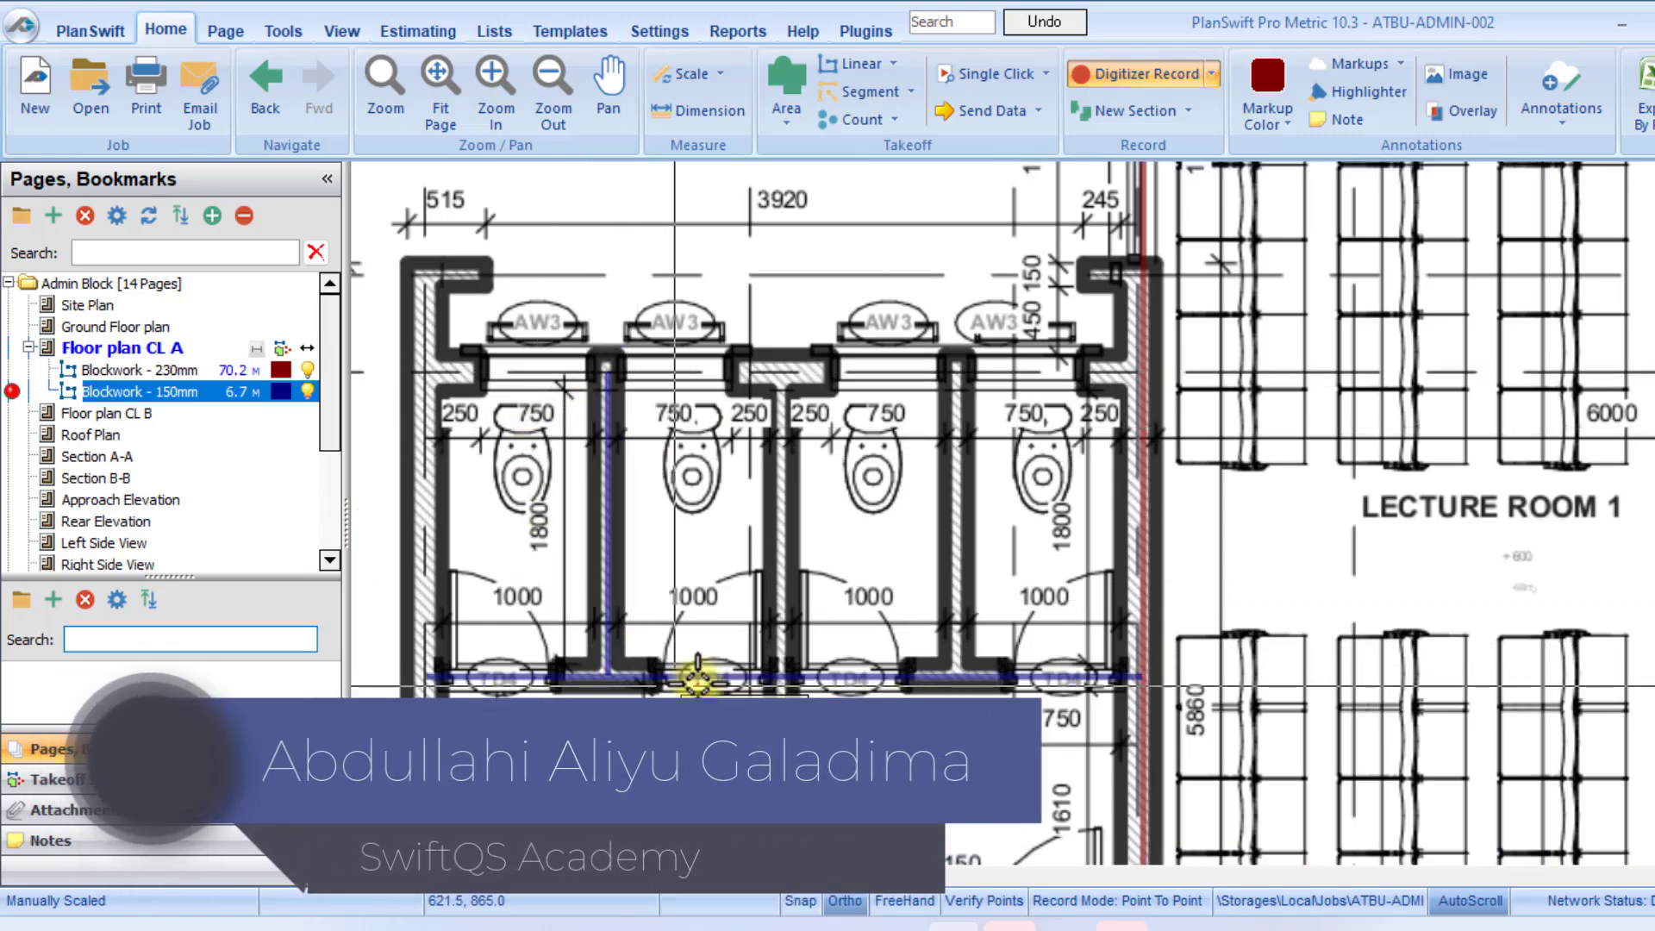
pyautogui.click(957, 369)
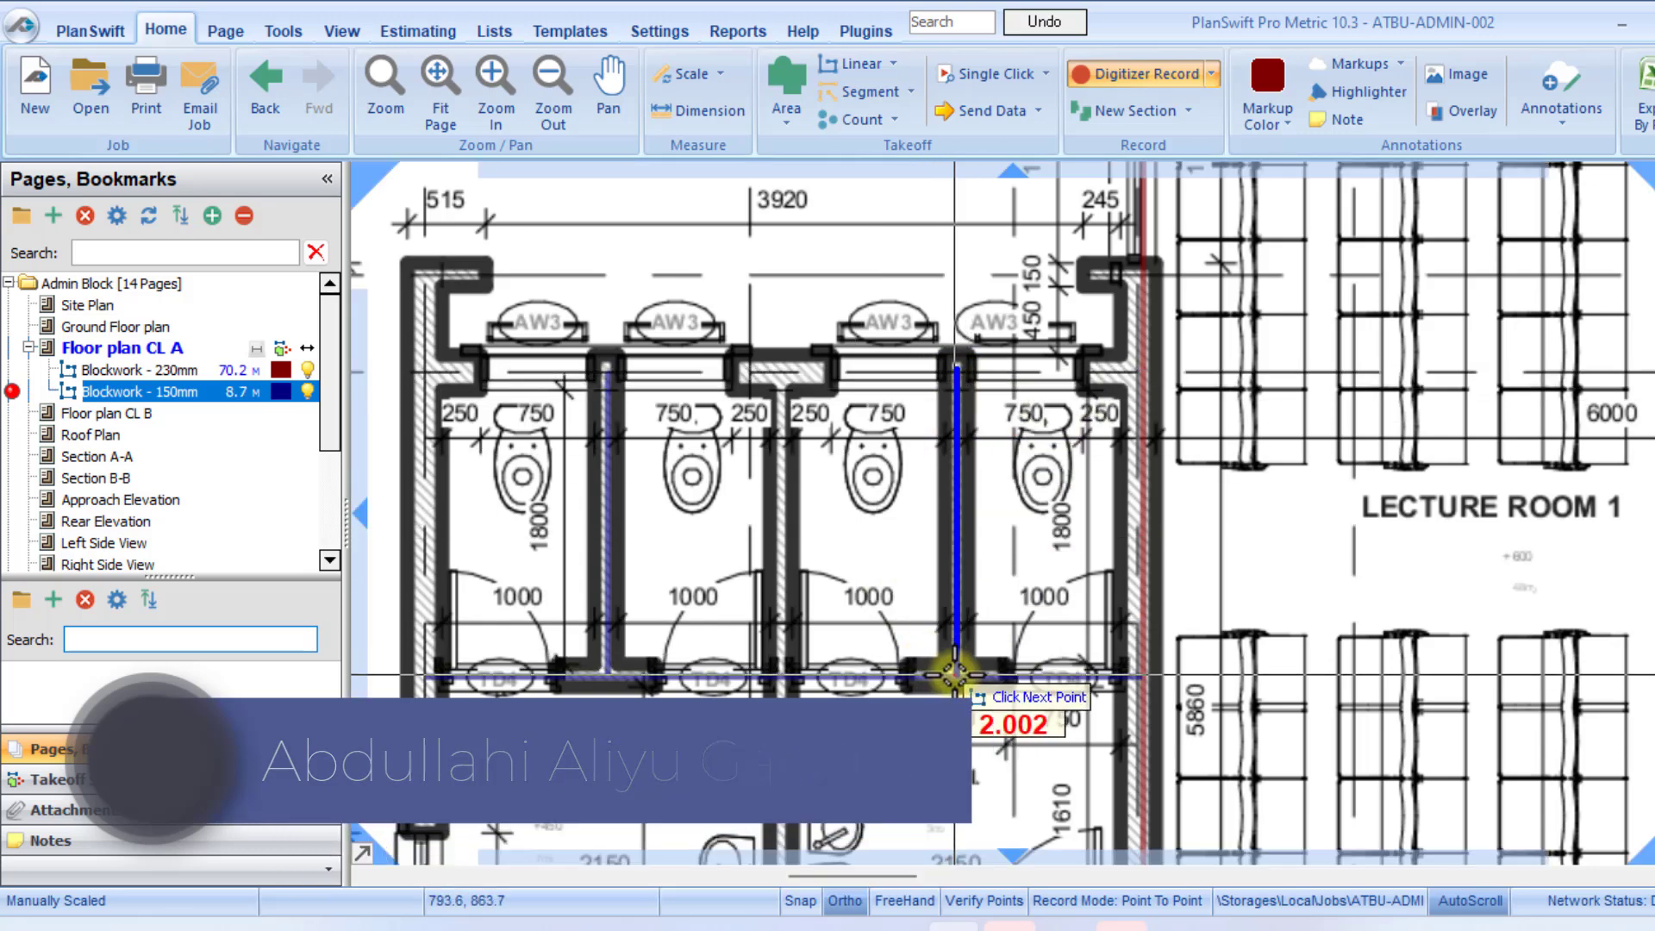
pyautogui.doubleClick(955, 676)
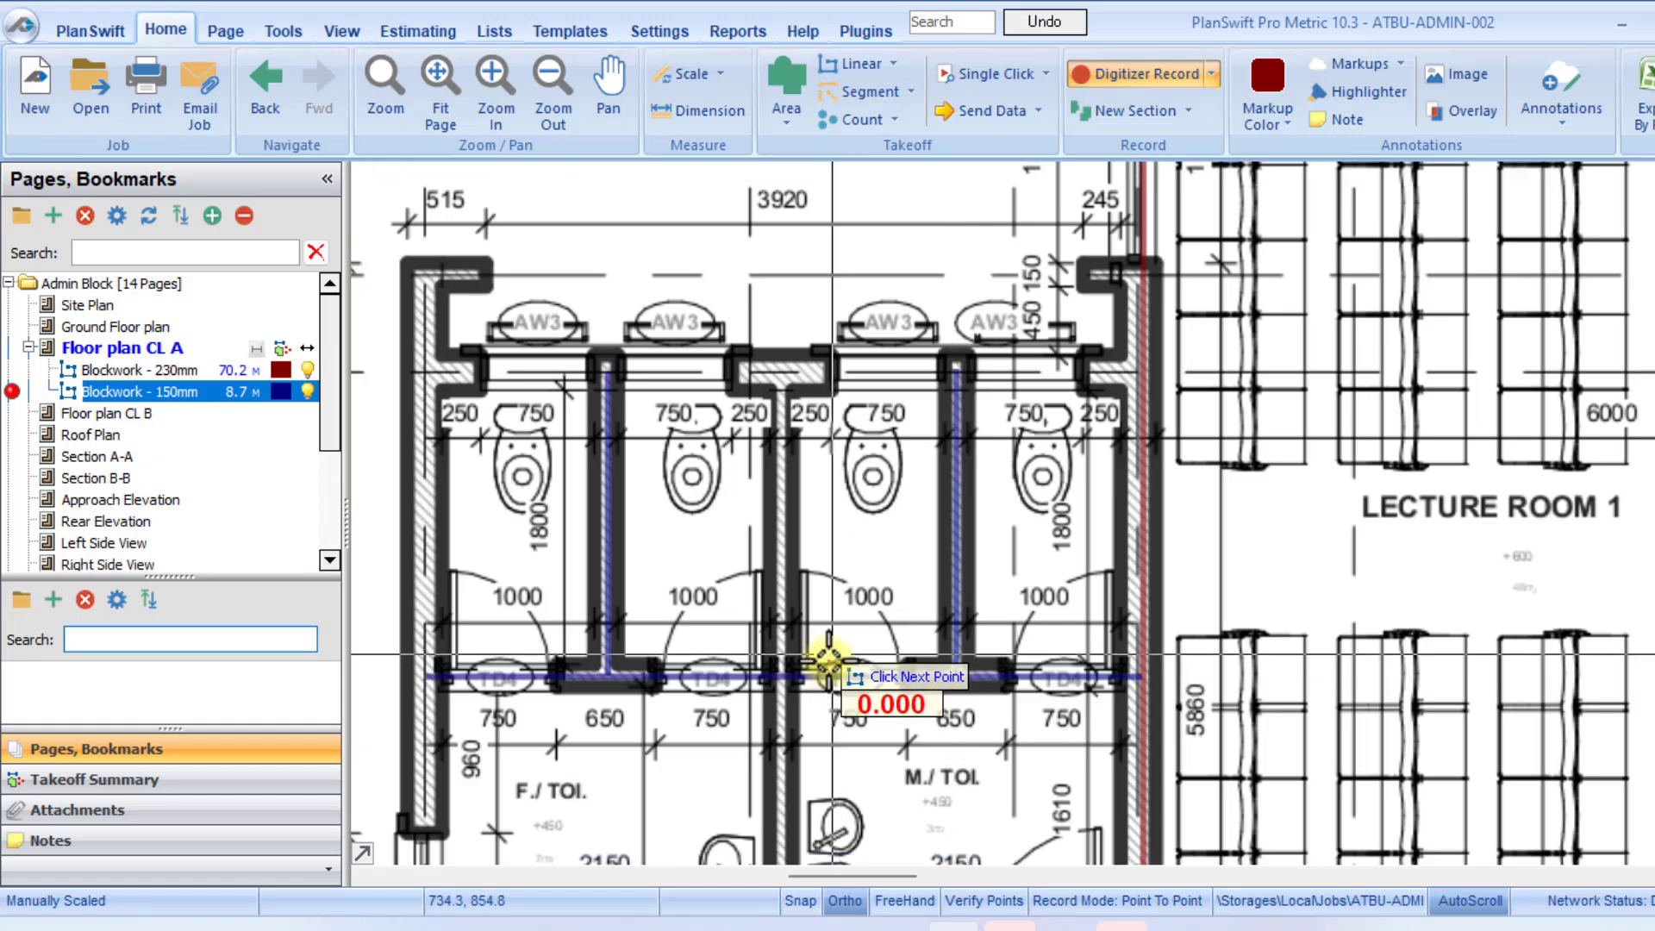
pyautogui.click(782, 373)
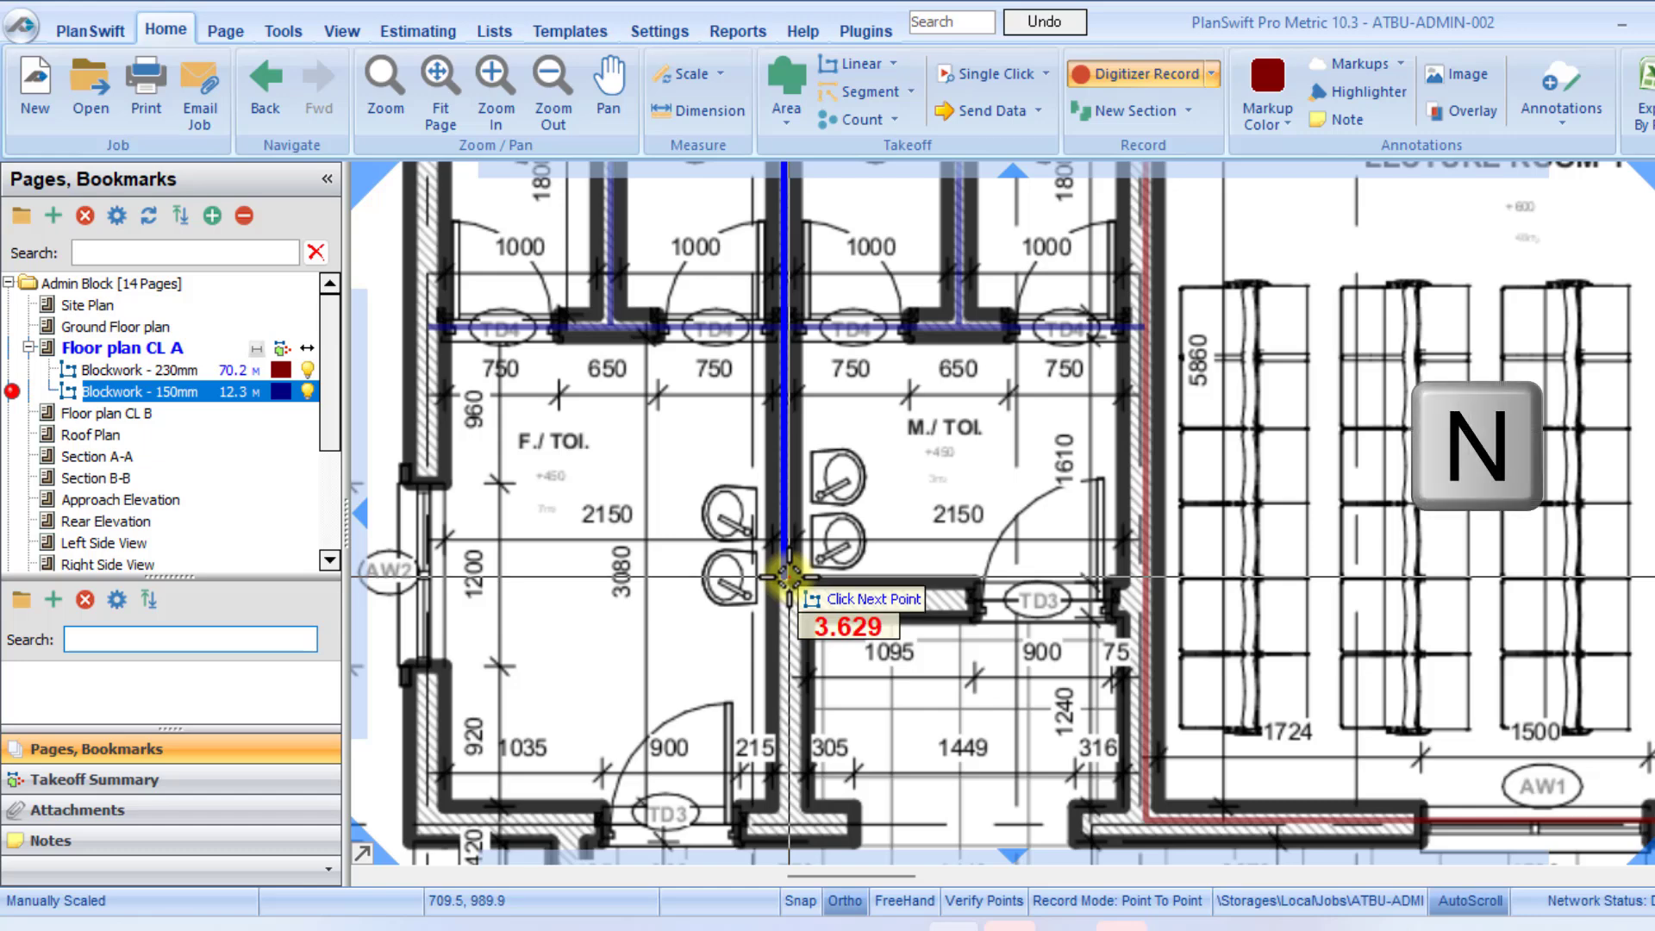
pyautogui.doubleClick(790, 576)
# Trace the wall along the cubicle doors of the toilets beside Lecture Room 3, about 4.7 m long, as 150 mm blockwork.
pyautogui.scroll(-4, 886, 555)
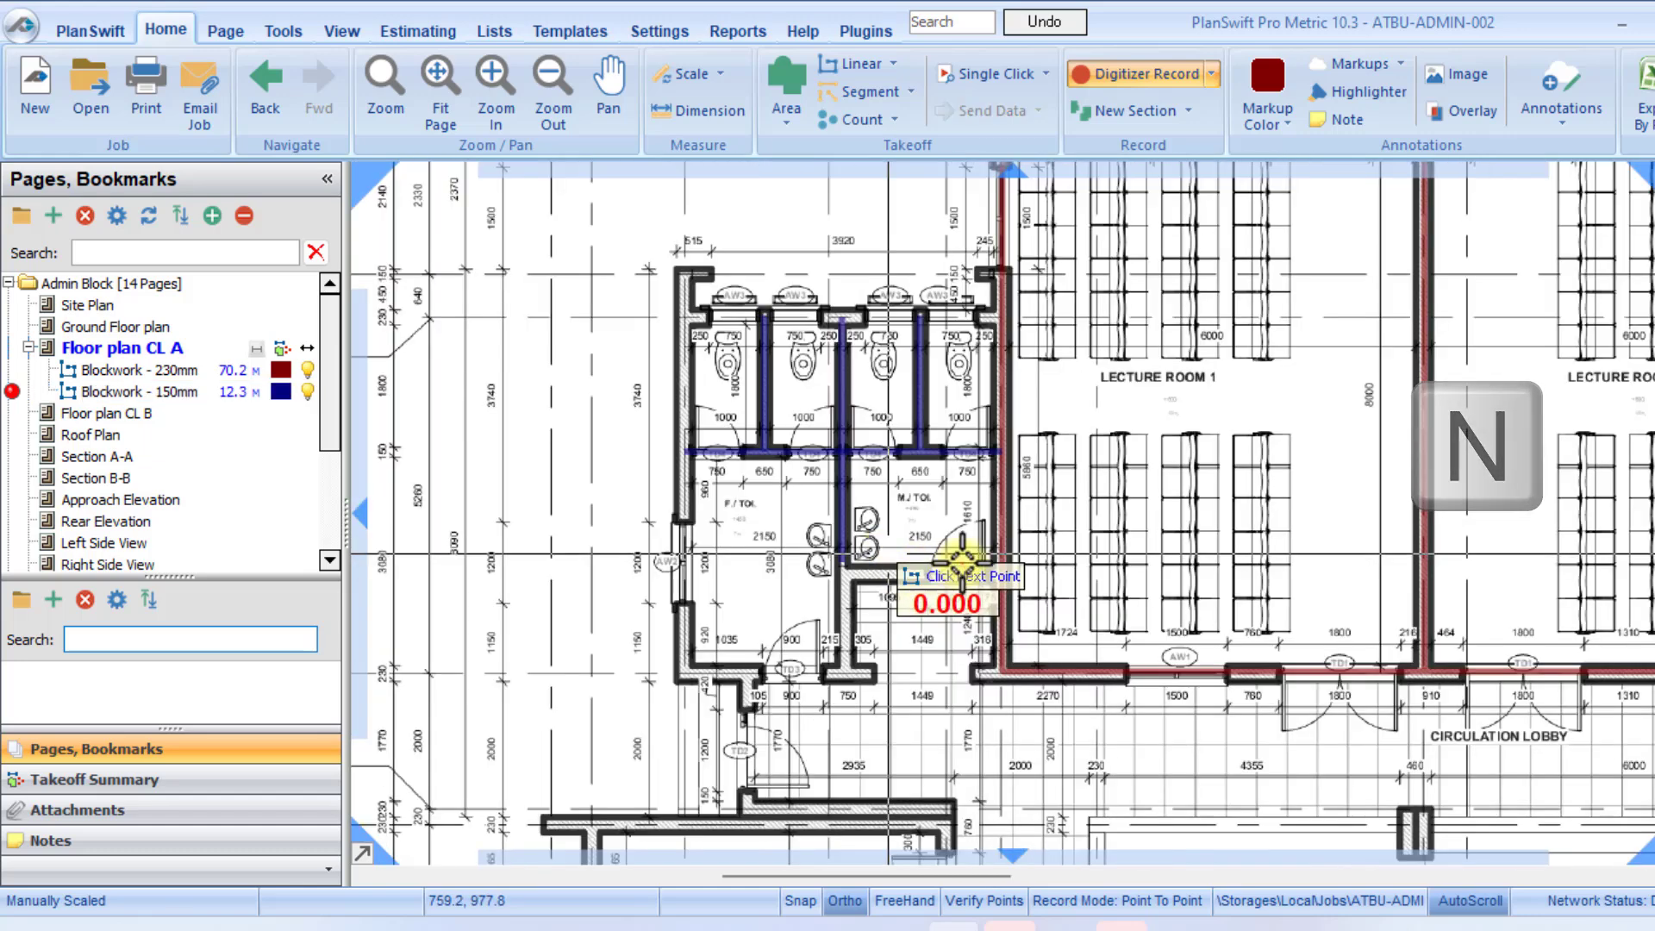
pyautogui.moveTo(1176, 481); pyautogui.dragTo(909, 480)
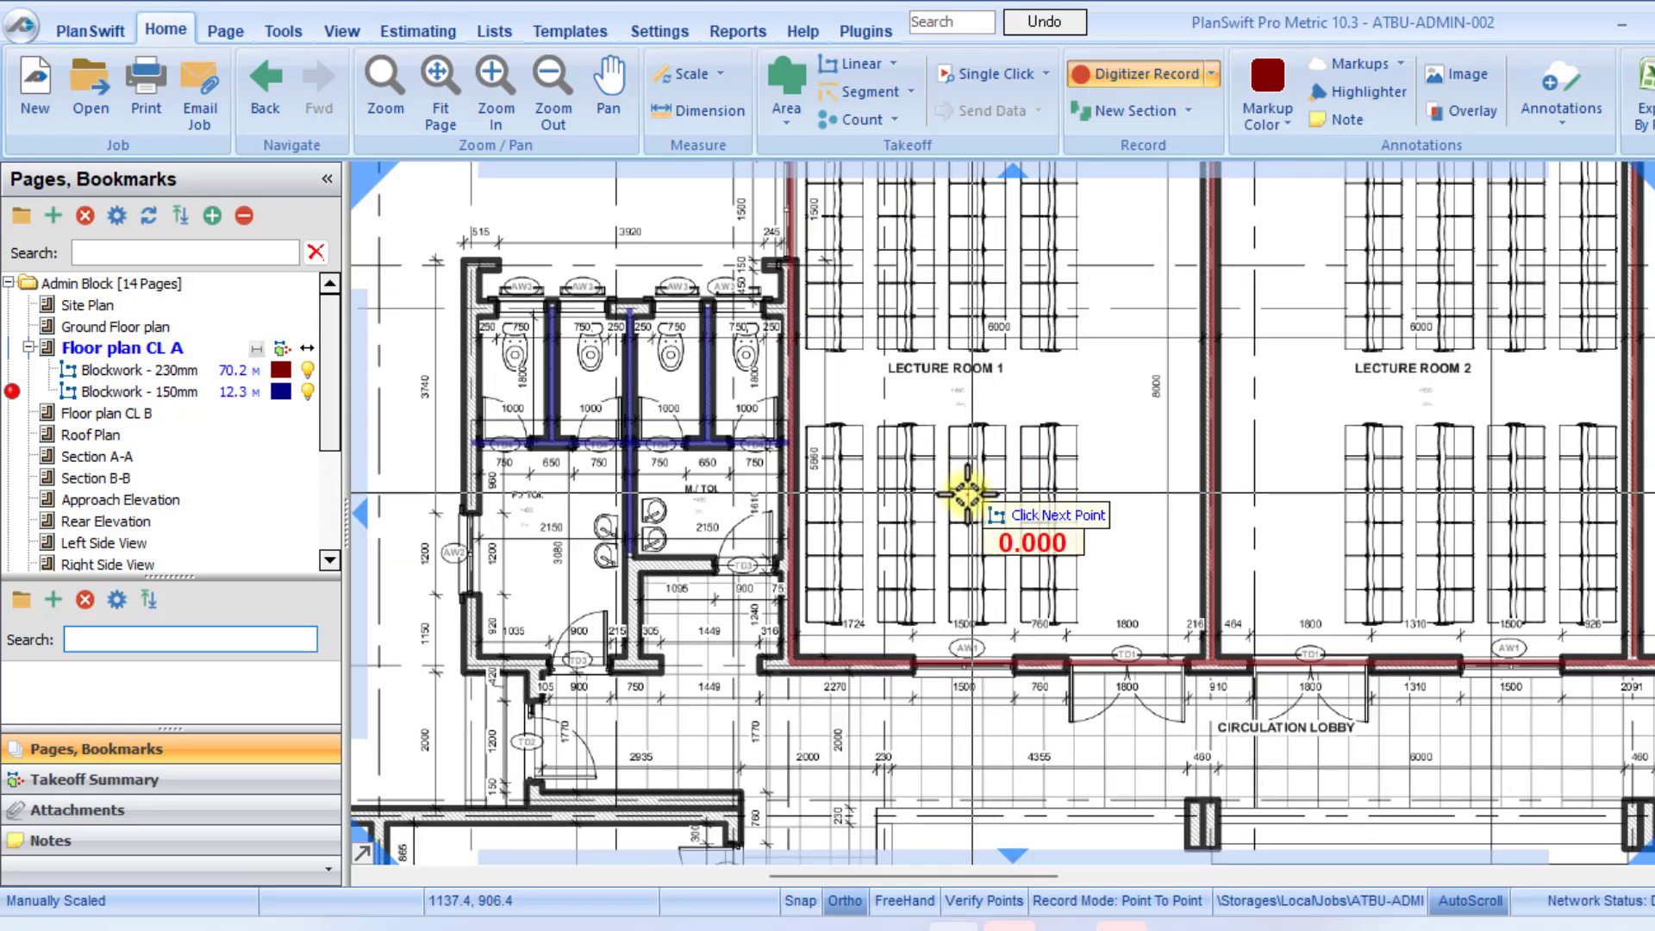
pyautogui.moveTo(1284, 457); pyautogui.dragTo(466, 572)
pyautogui.scroll(-3, 1267, 469)
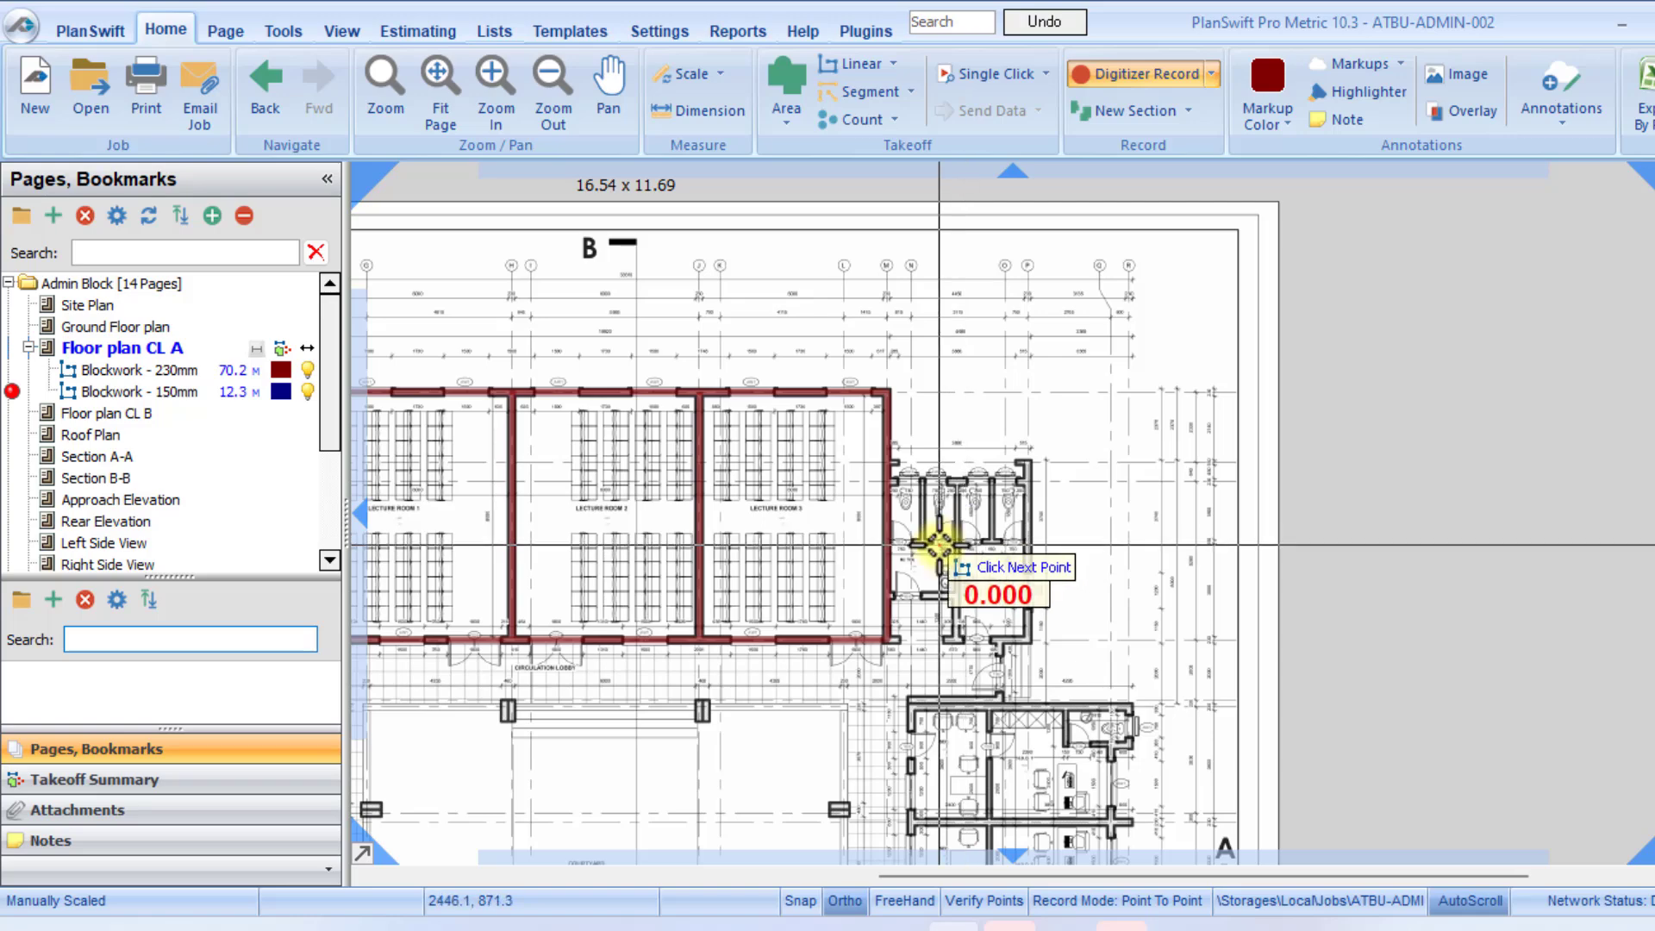
pyautogui.scroll(5, 942, 545)
pyautogui.moveTo(828, 438); pyautogui.dragTo(716, 421)
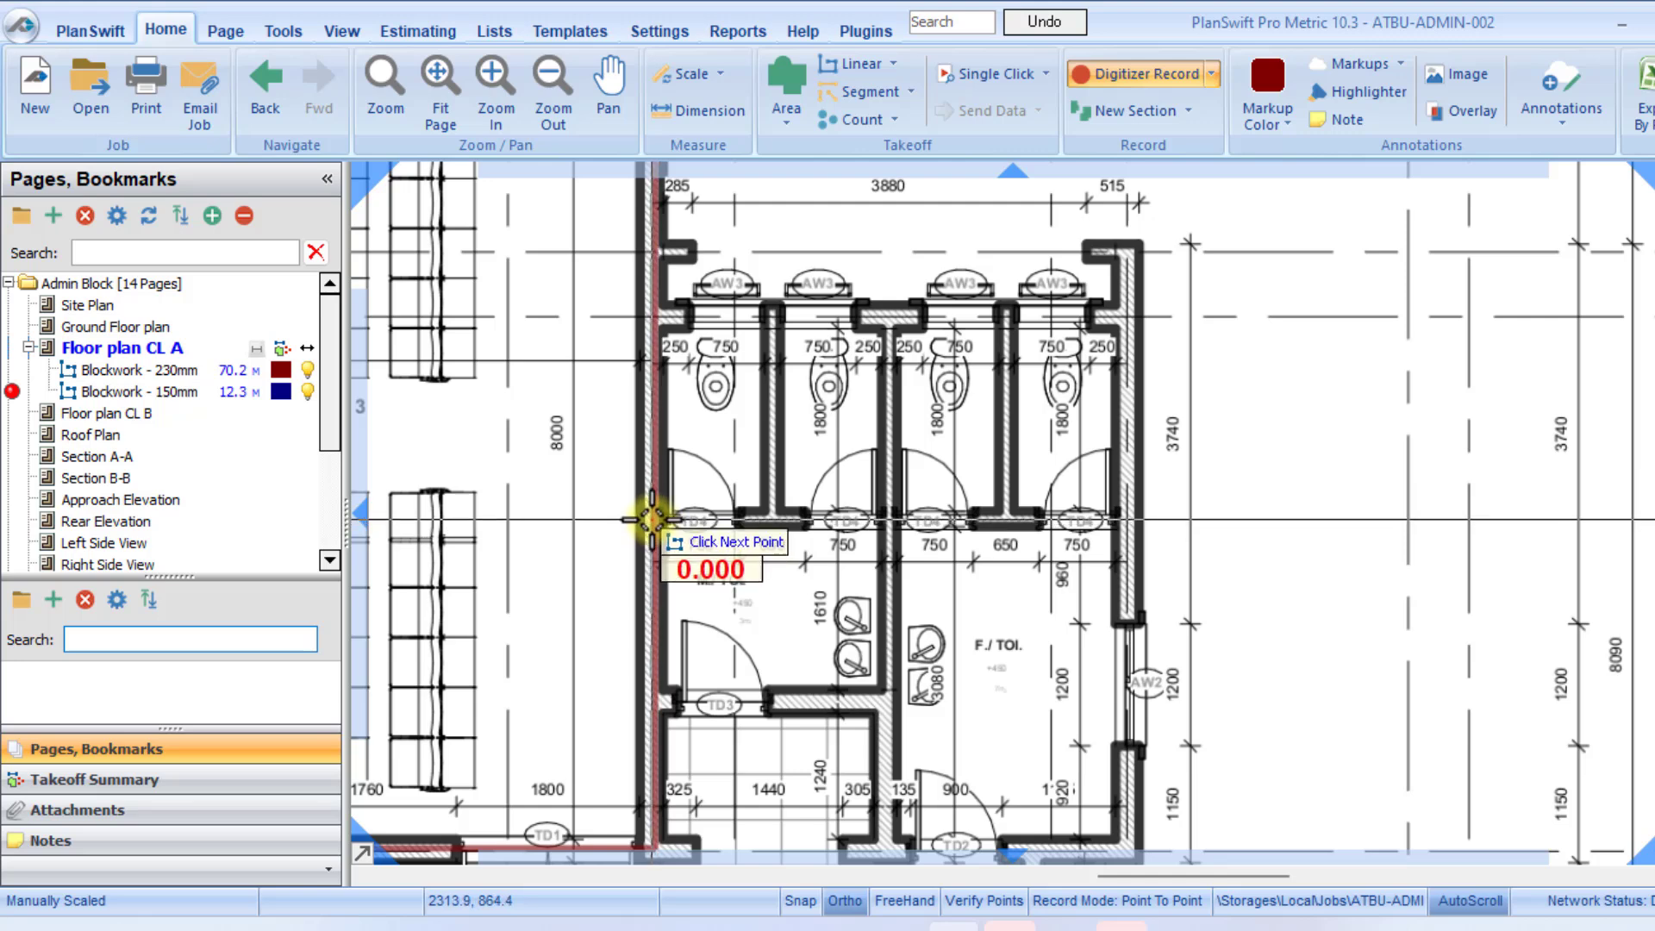
pyautogui.doubleClick(1127, 522)
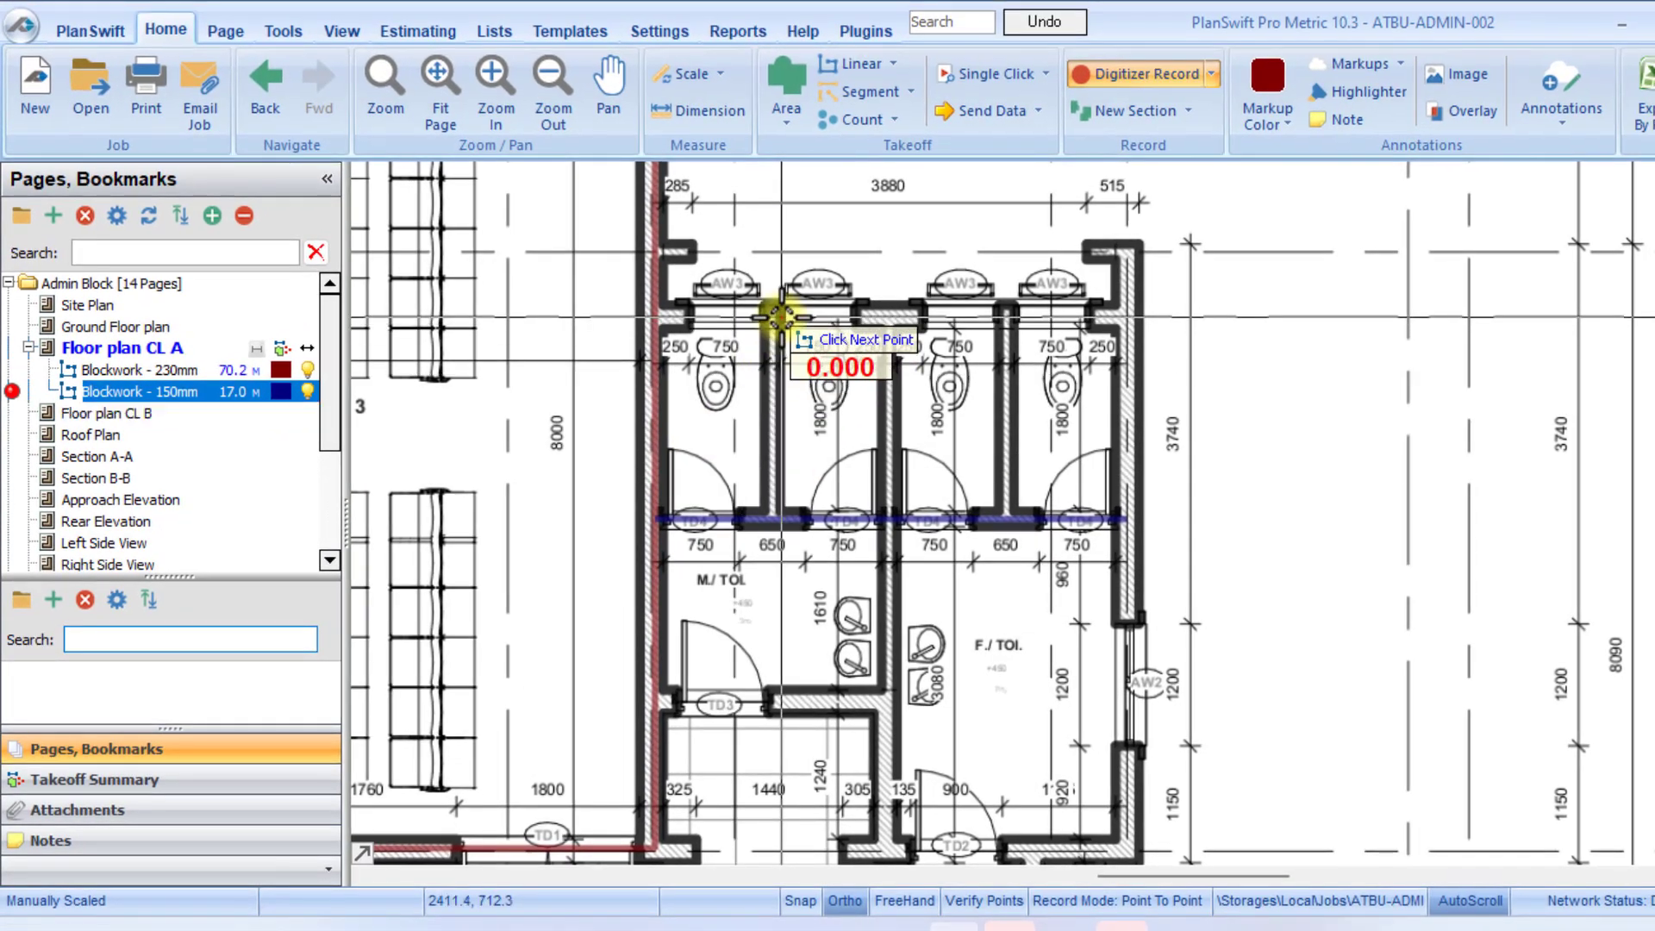
# Trace the two cubicle partitions of the toilets beside Lecture Room 3, about 2 m each, as 150 mm blockwork.
pyautogui.click(775, 315)
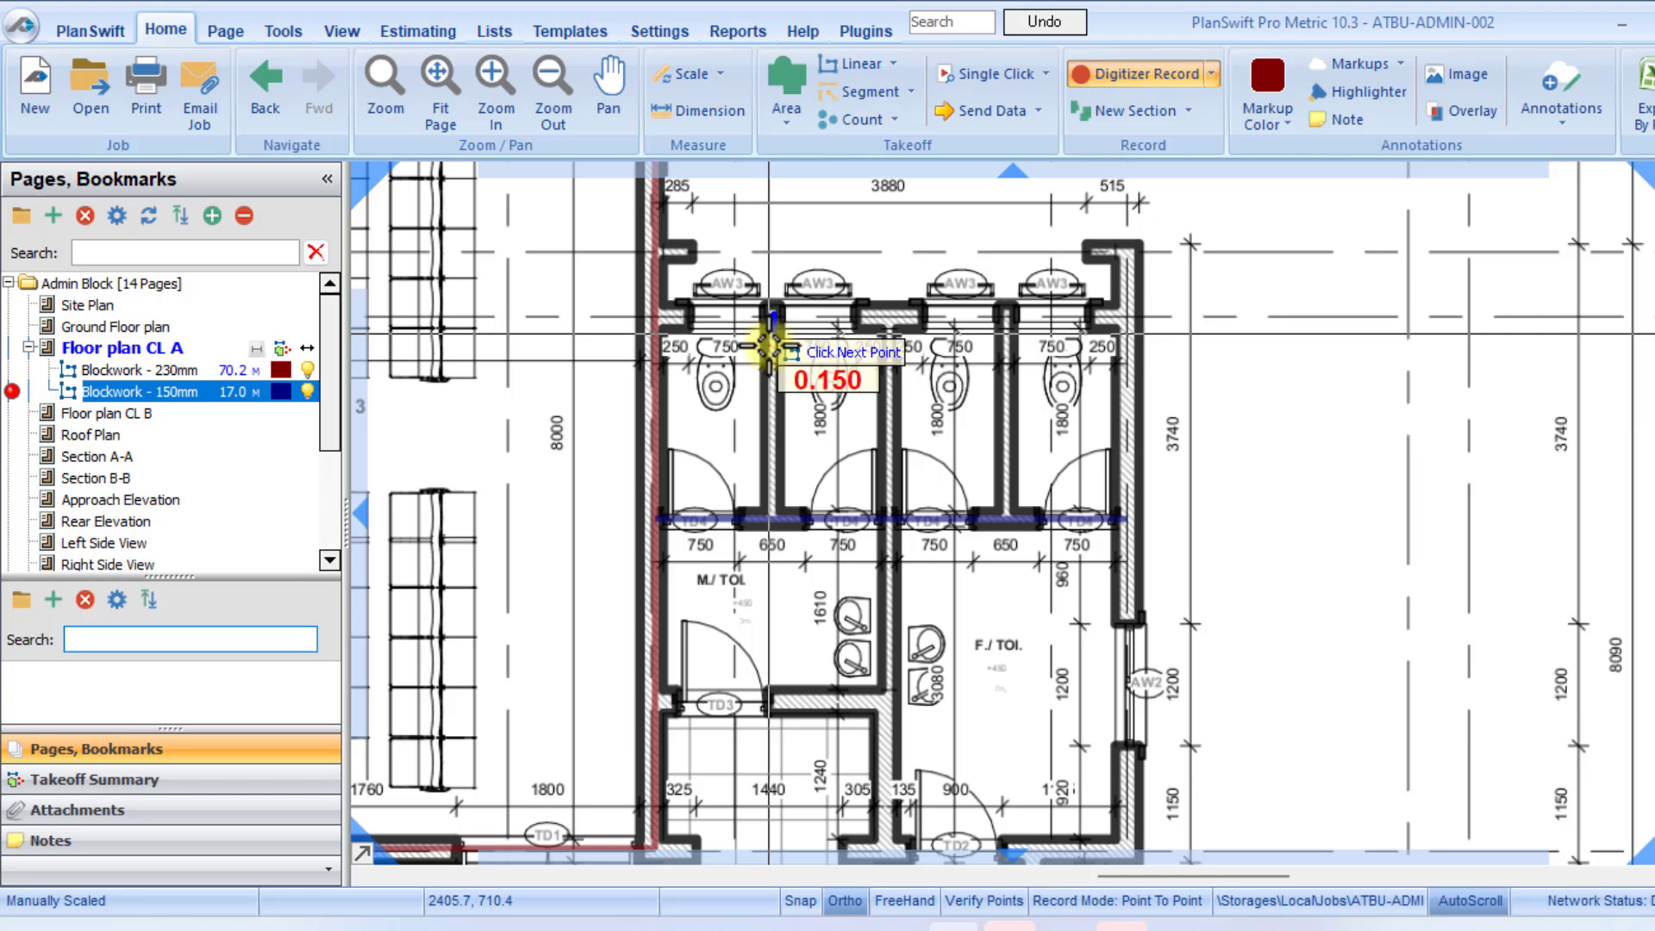
pyautogui.click(773, 516)
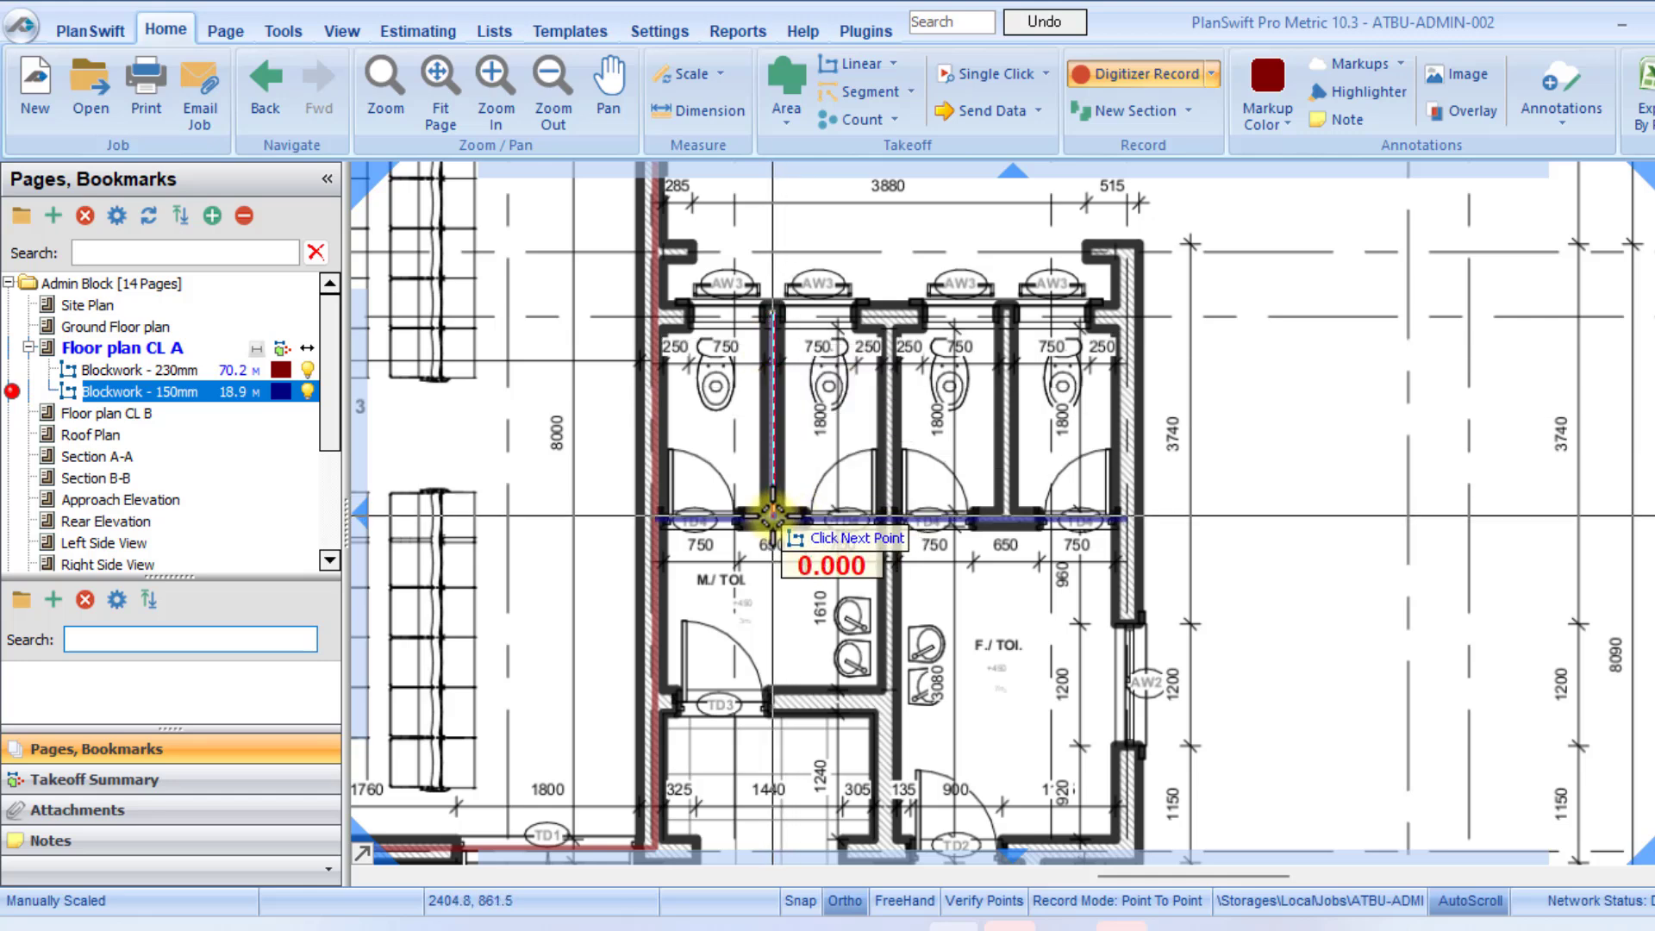
pyautogui.click(1009, 315)
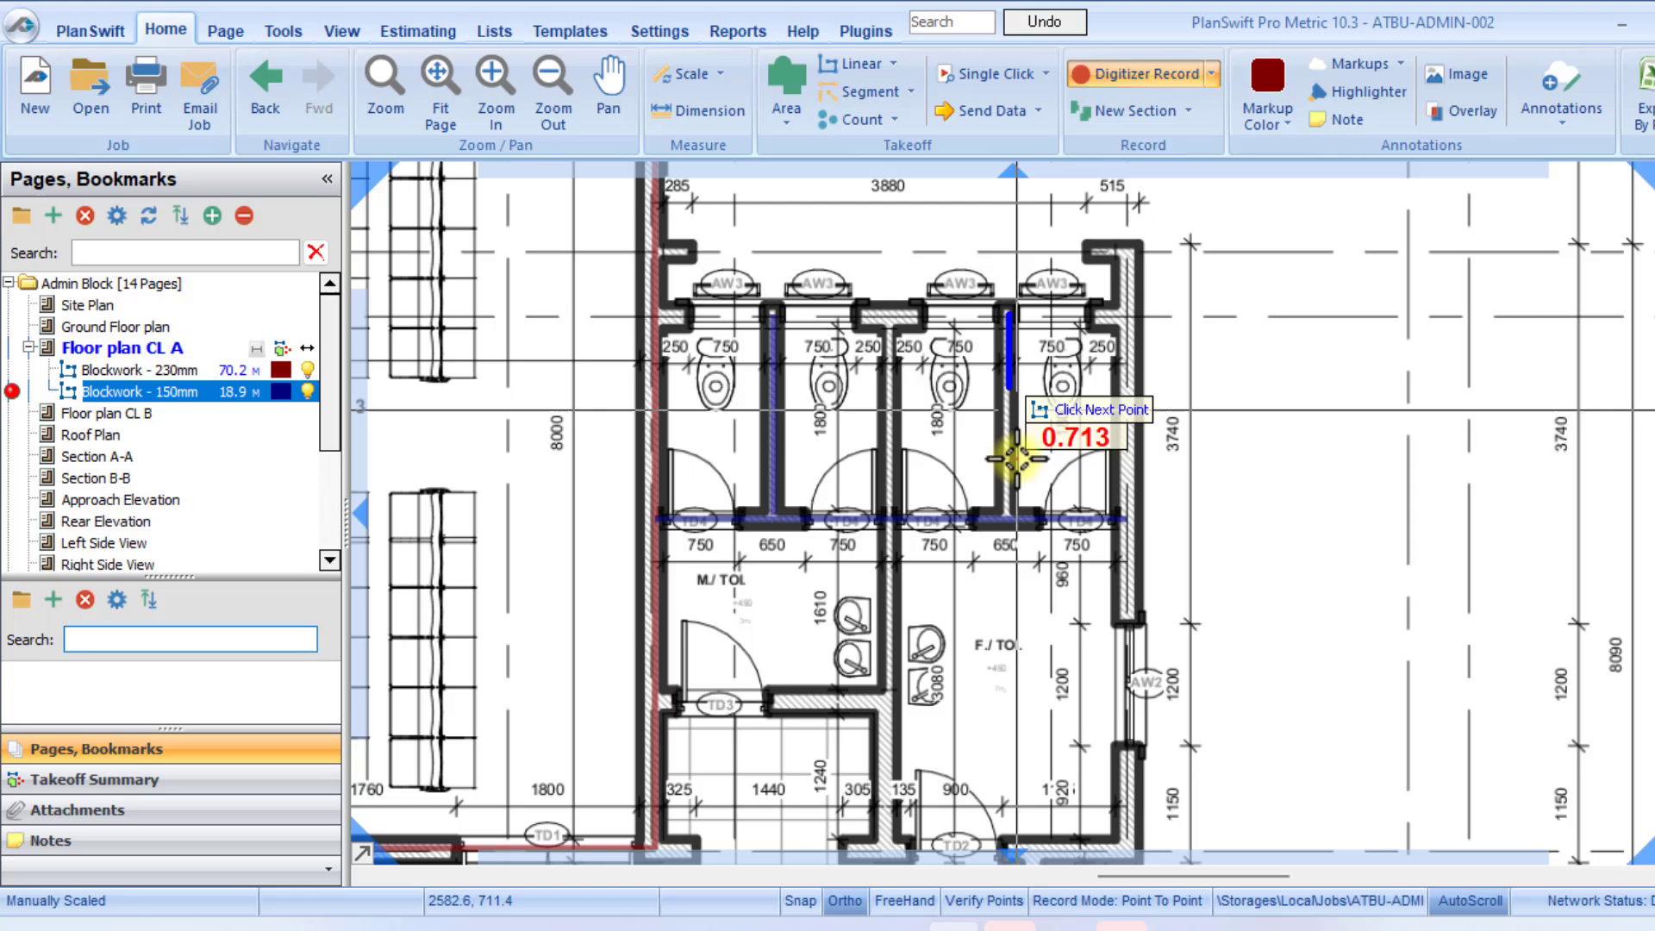
pyautogui.click(1008, 517)
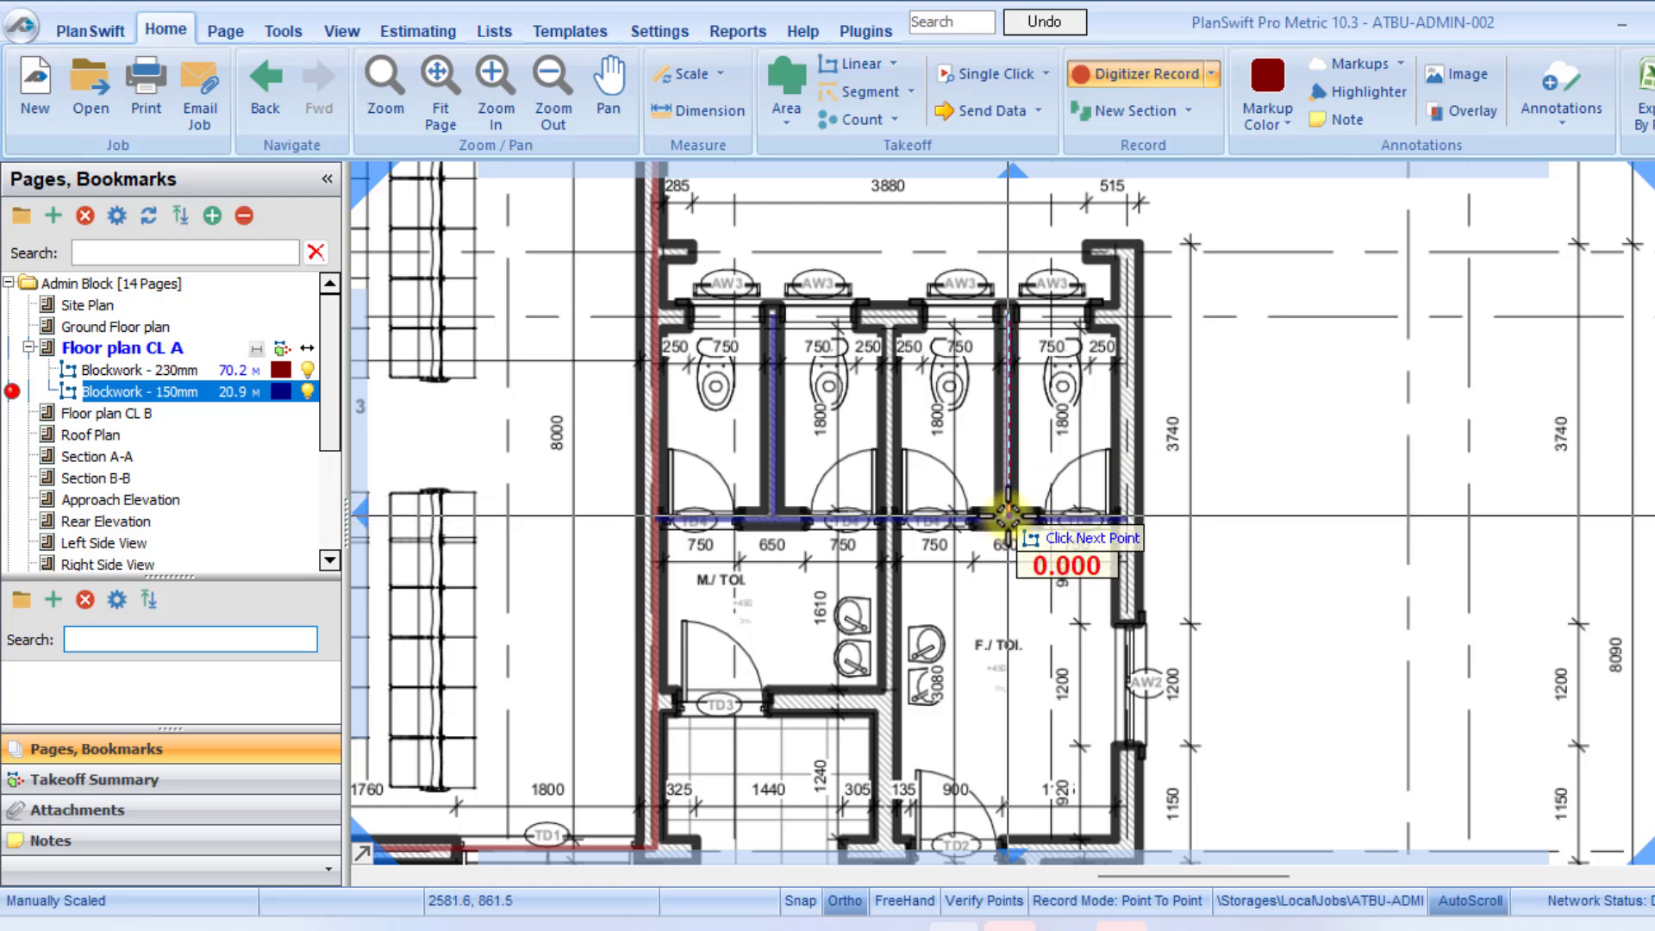
# Trace the dividing wall between the male and female toilets beside Lecture Room 3, about 3.7 m long, and stop recording the 150 mm blockwork.
pyautogui.click(888, 319)
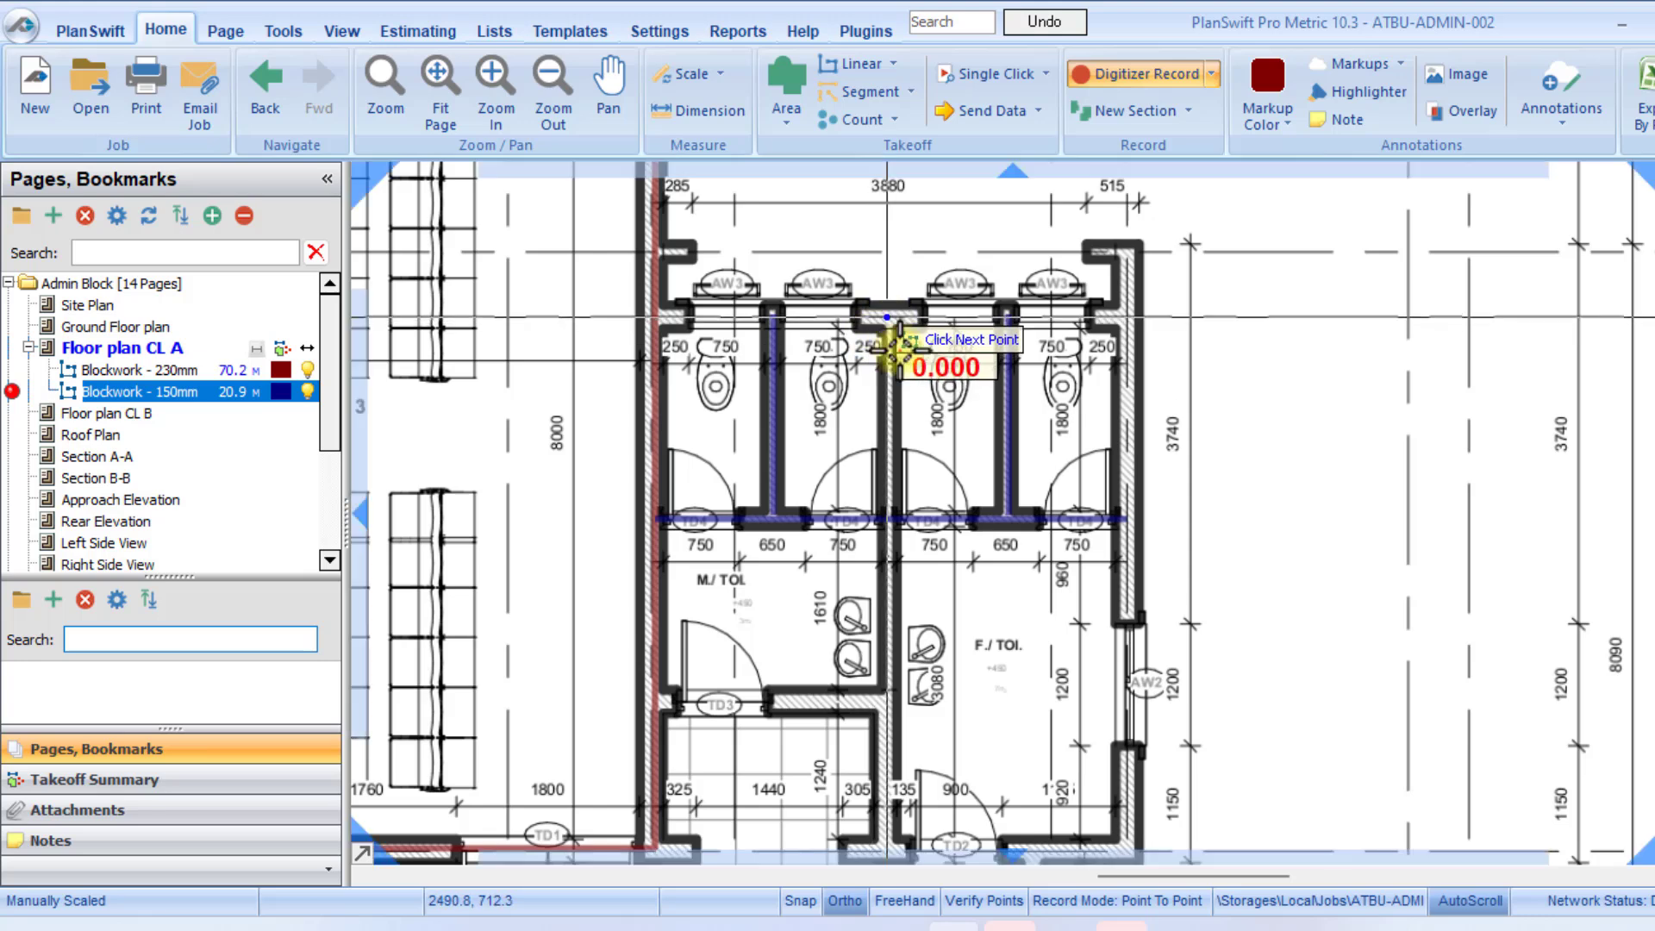
pyautogui.click(898, 688)
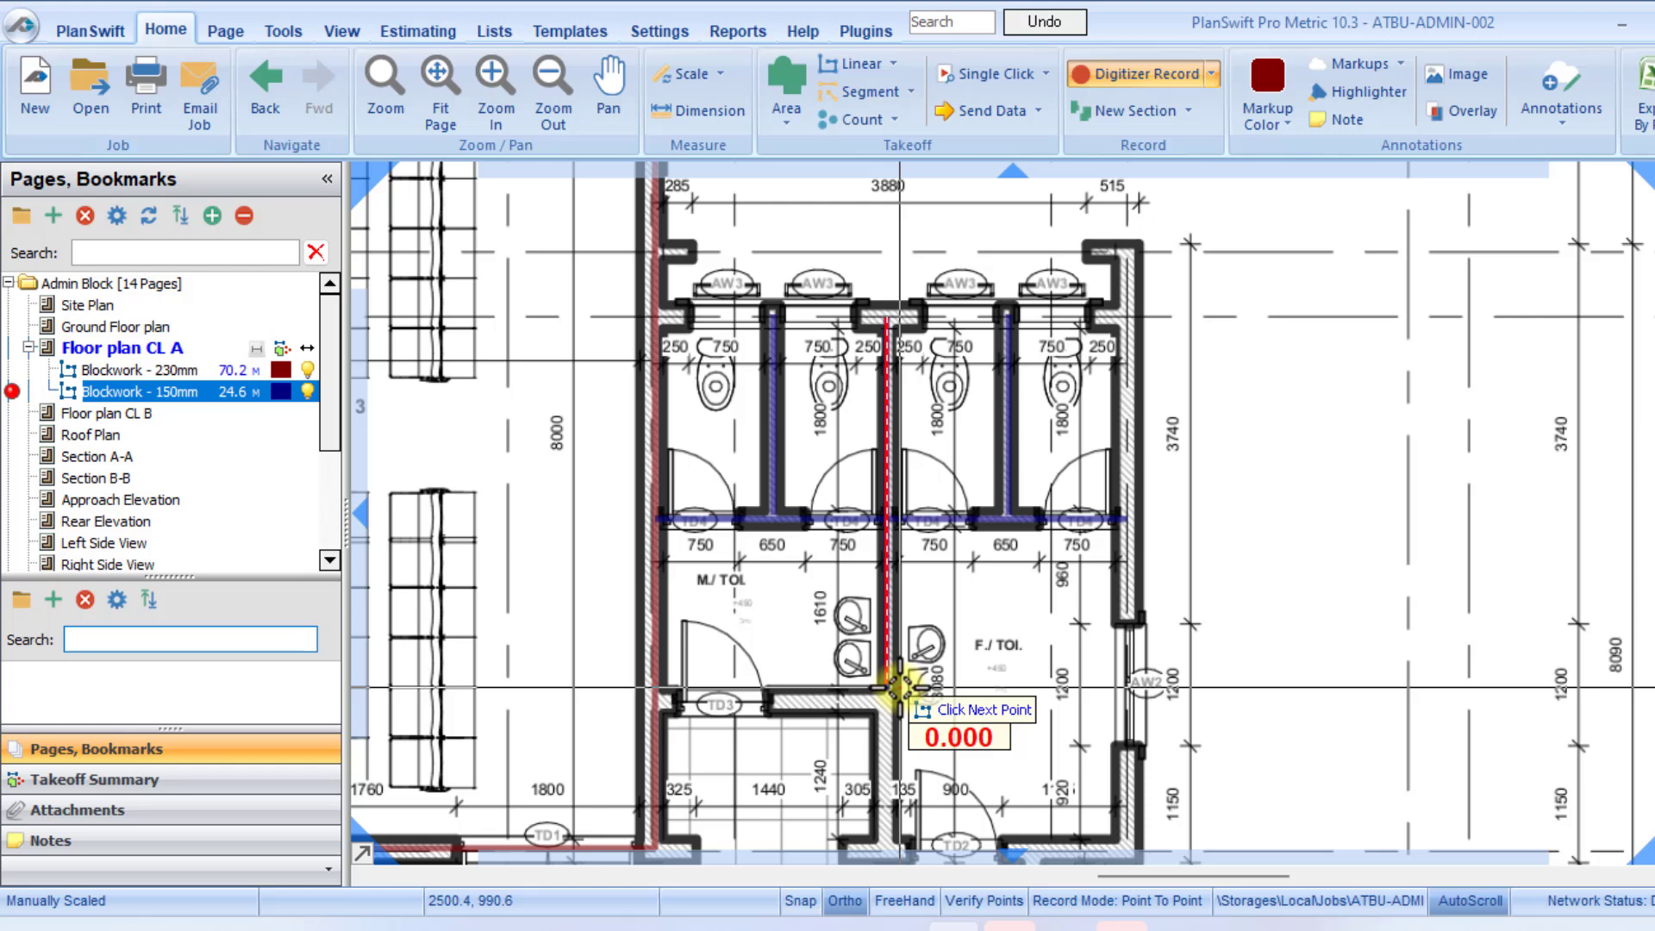
pyautogui.press('n')
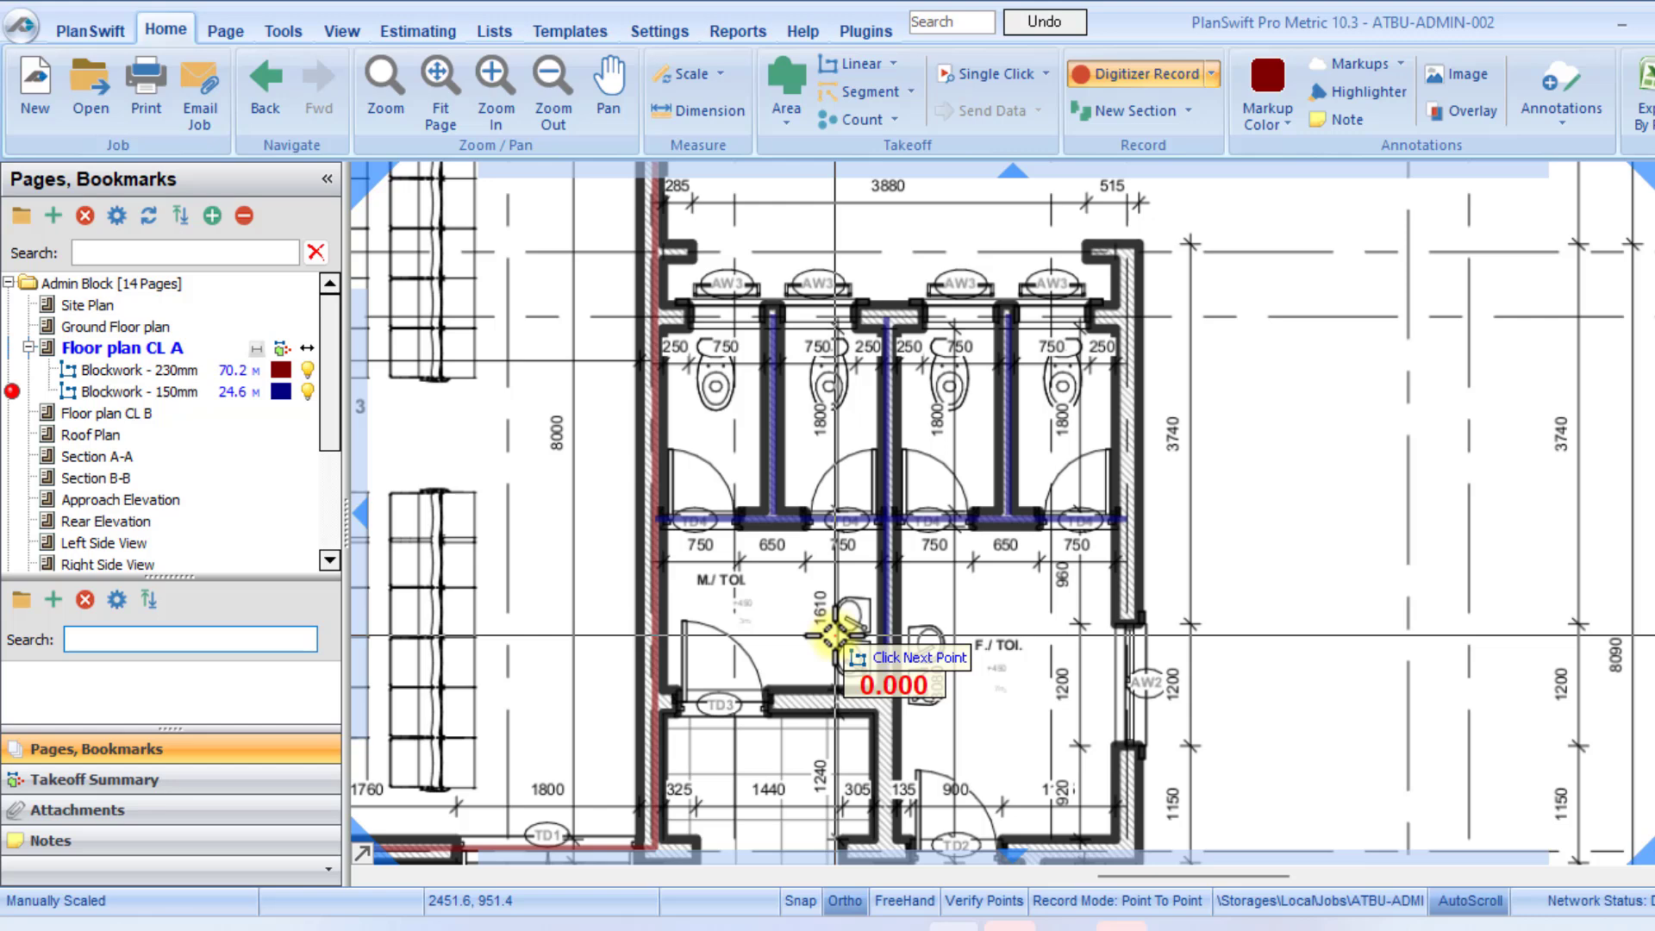
pyautogui.rightClick(833, 635)
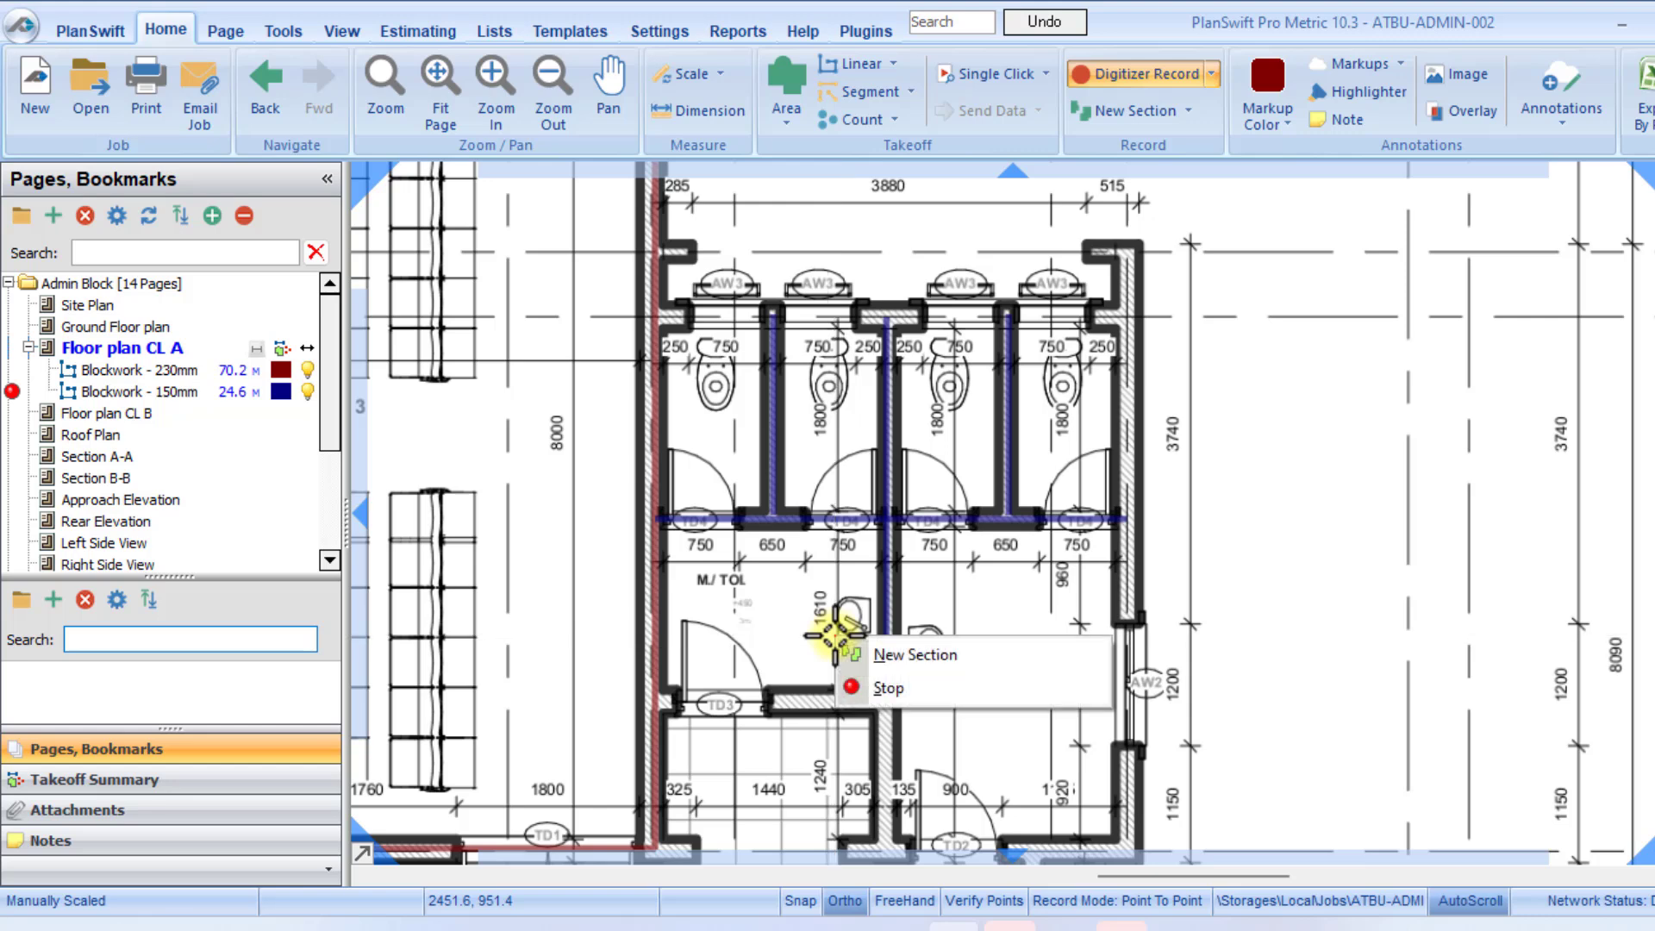
pyautogui.click(873, 683)
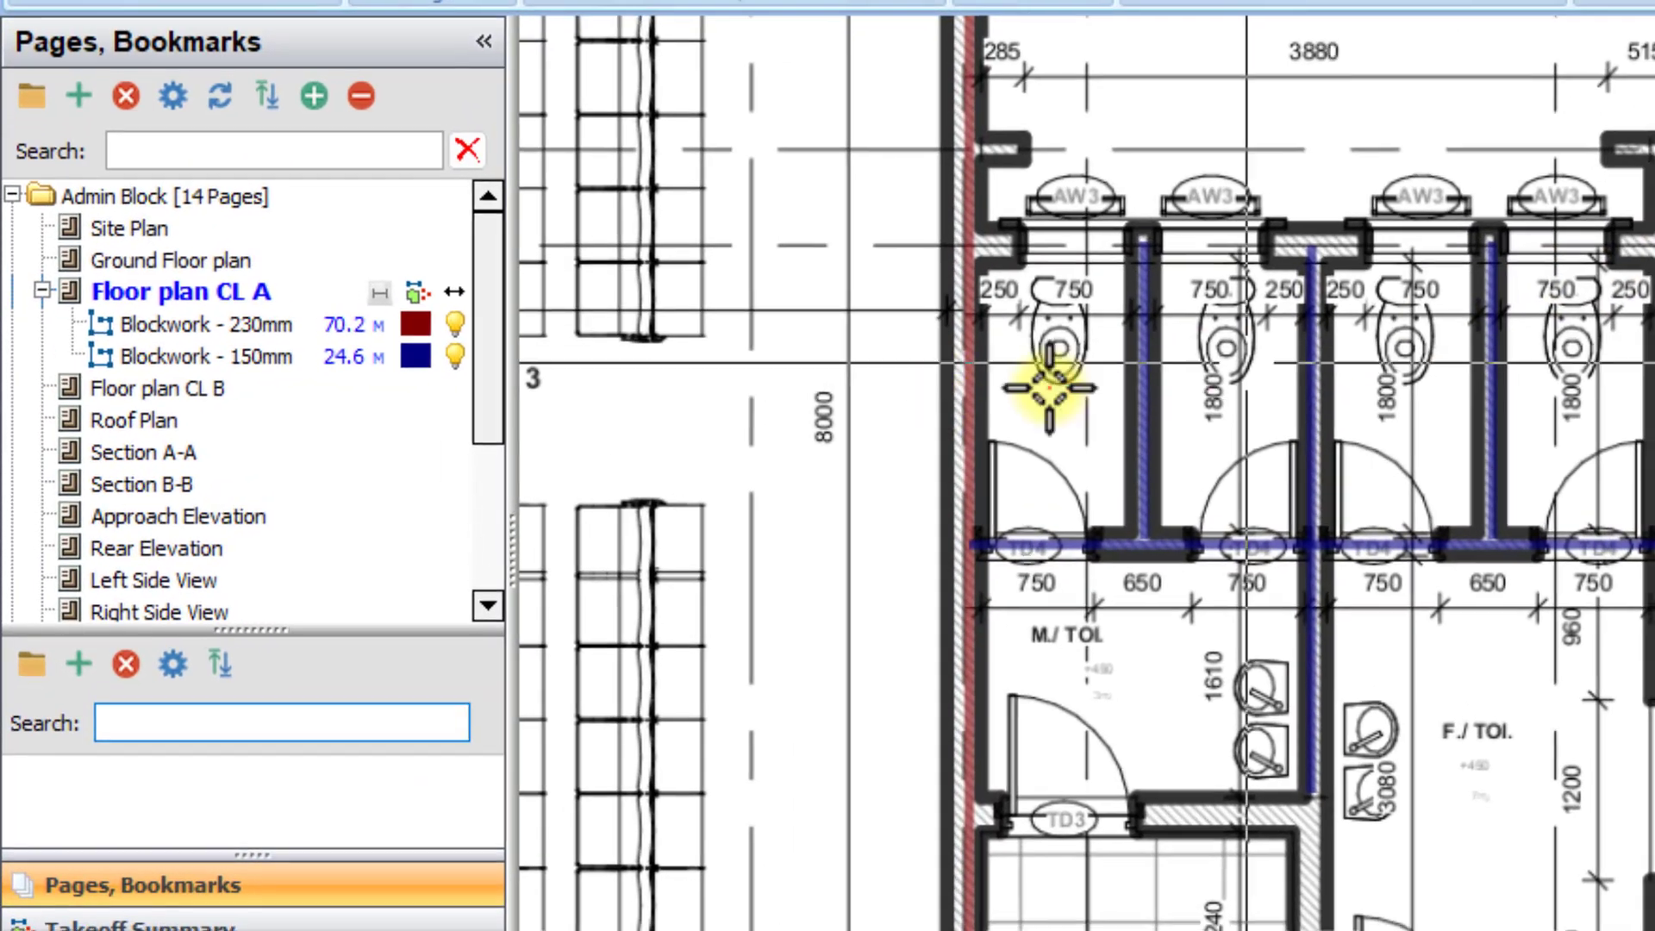
# Resume the "Blockwork - 230mm" takeoff and trace the AW3 window wall behind the toilets beside Lecture Room 3, about 4.7 m long.
pyautogui.click(228, 391)
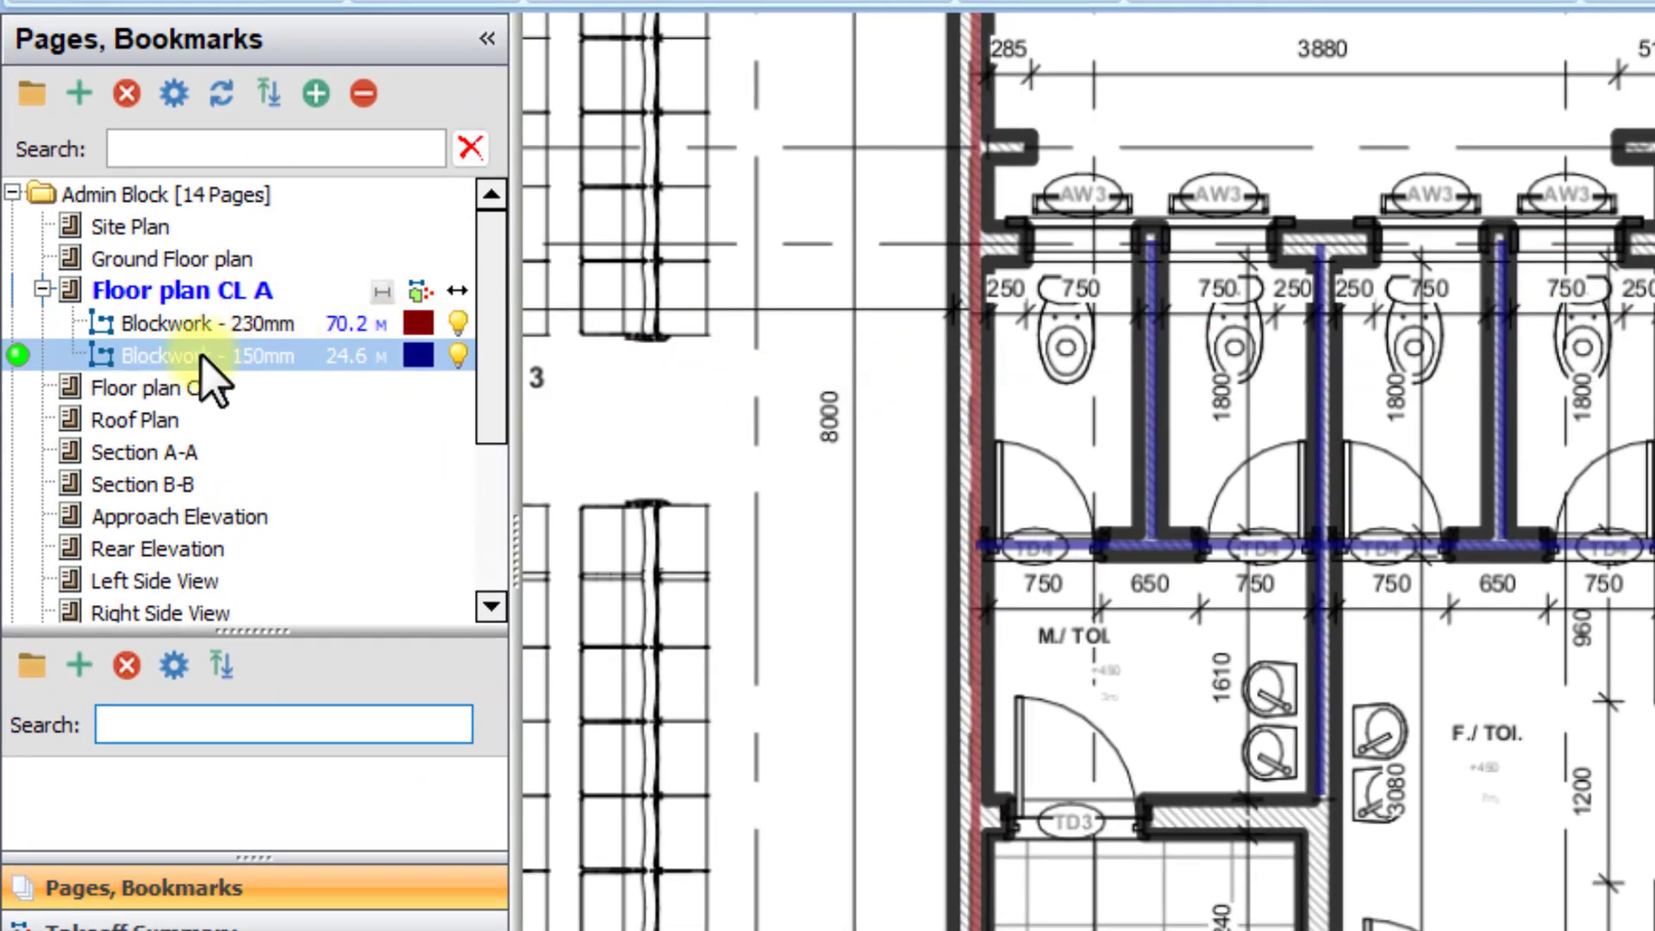
pyautogui.click(97, 325)
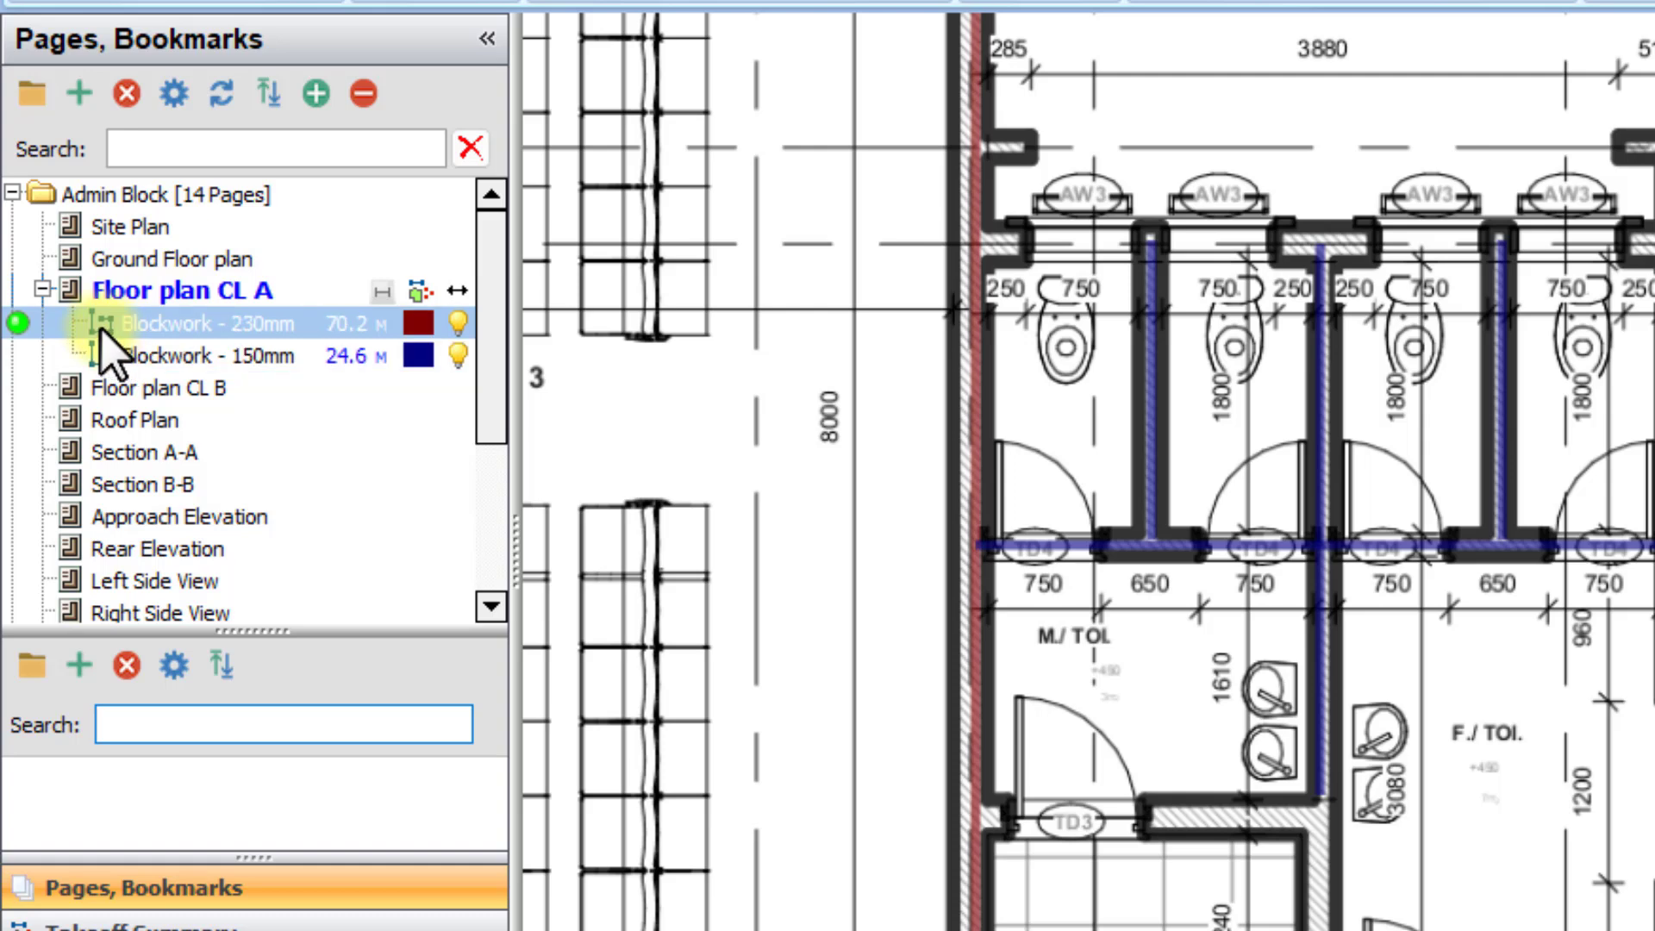
pyautogui.click(21, 324)
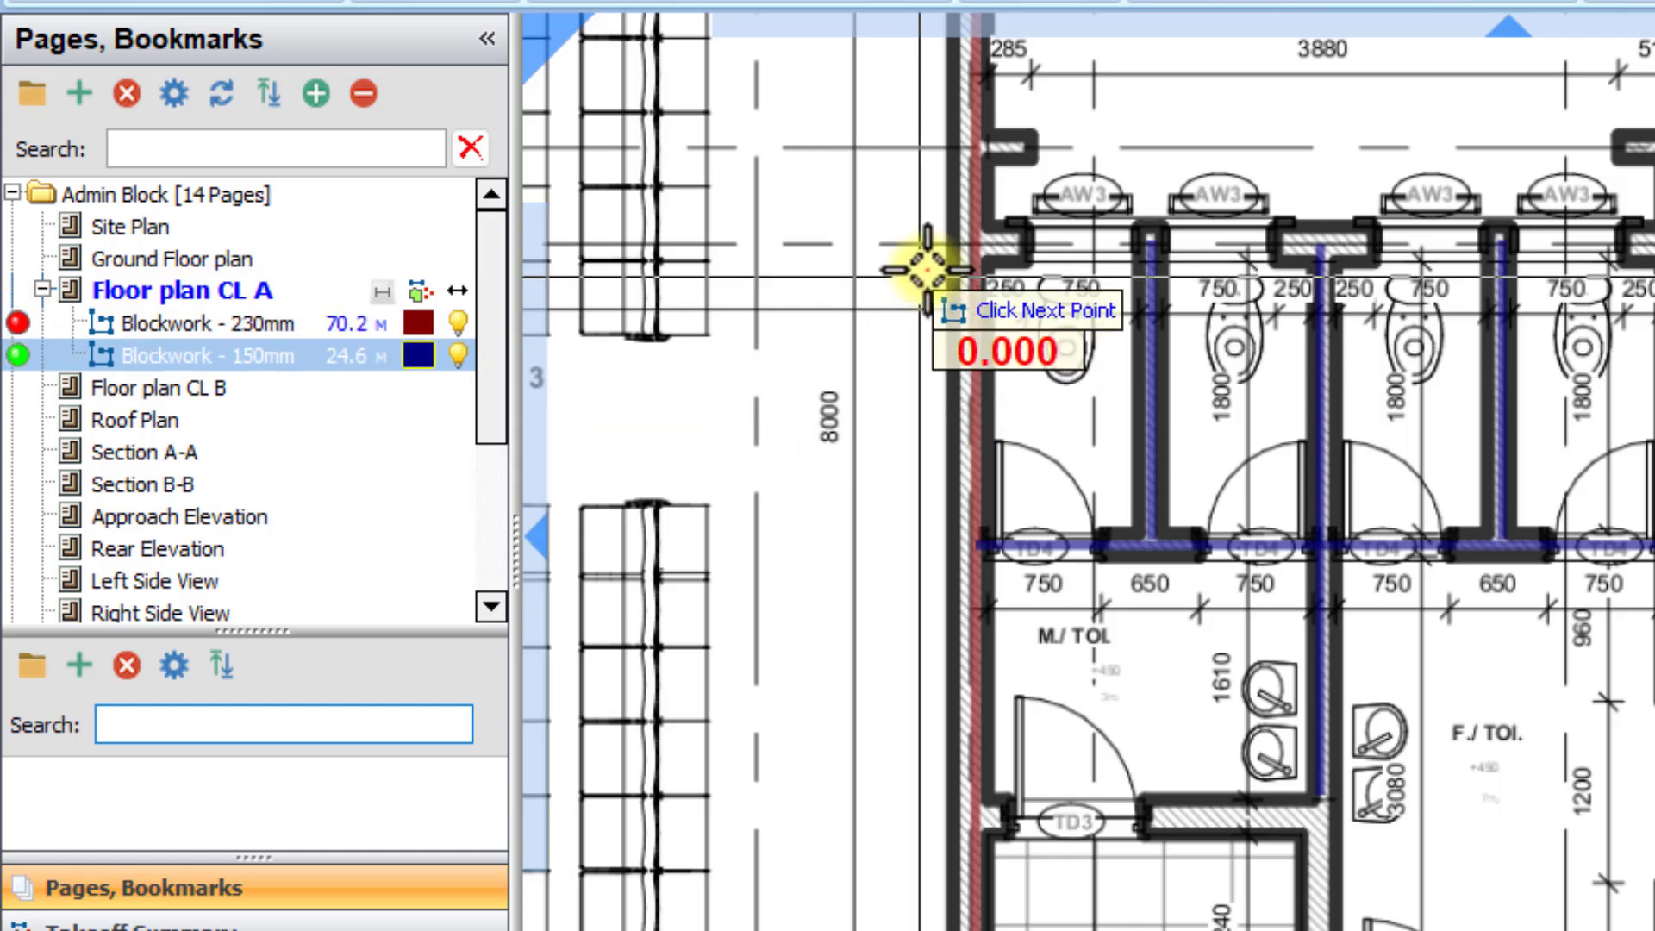
pyautogui.click(447, 355)
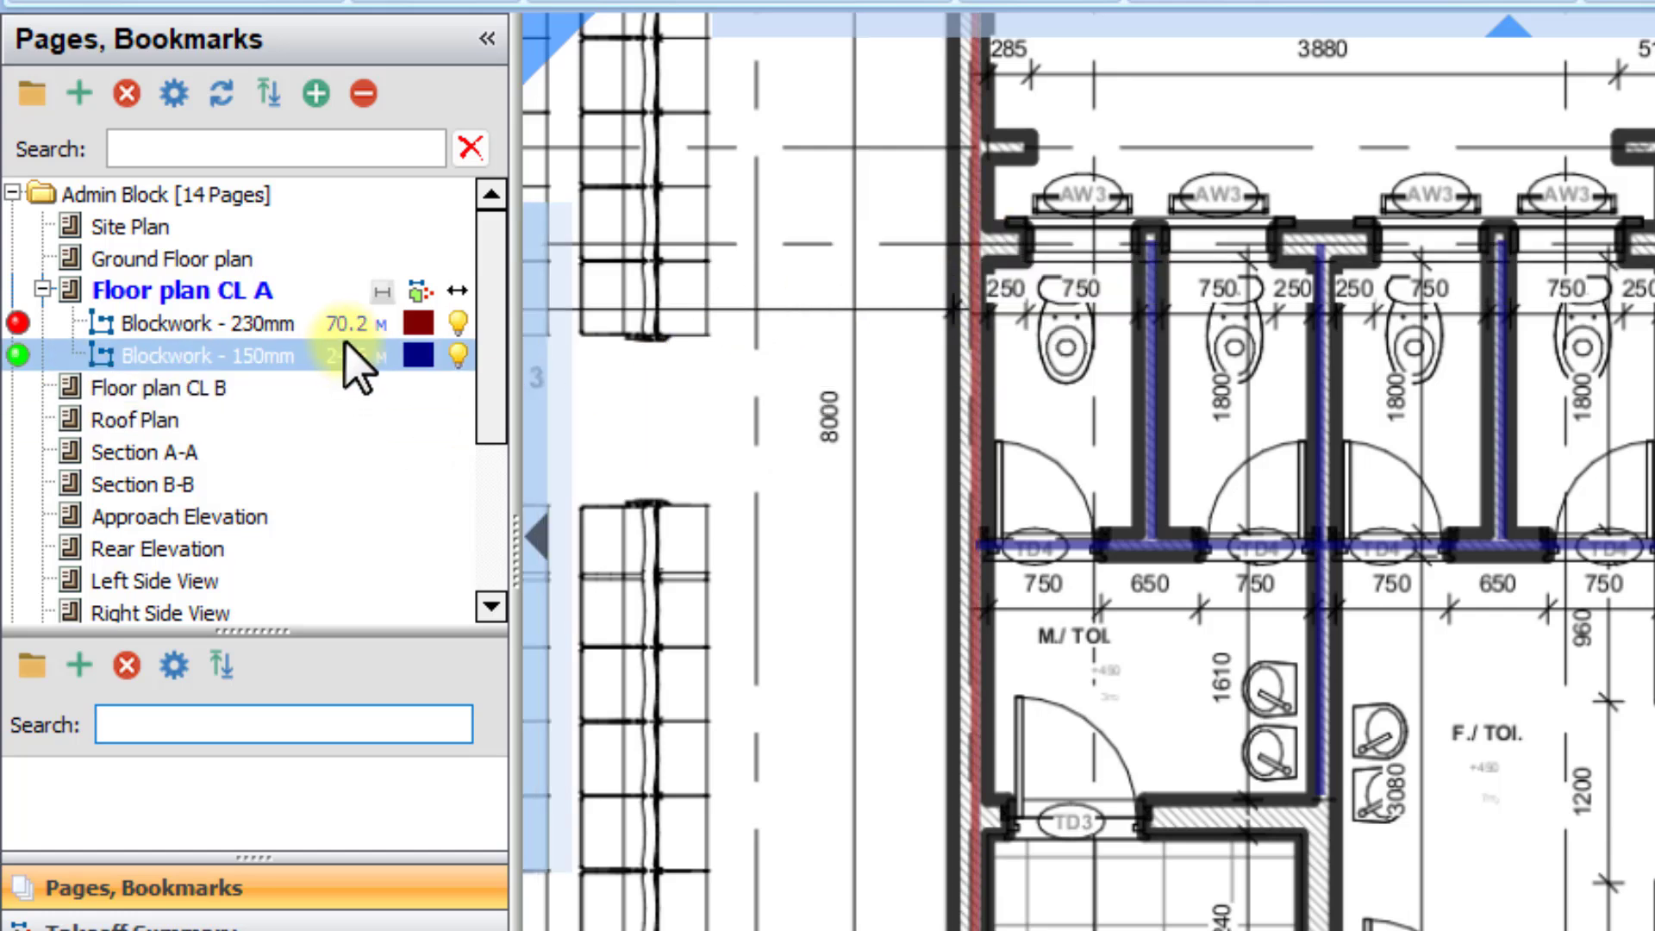
pyautogui.click(376, 330)
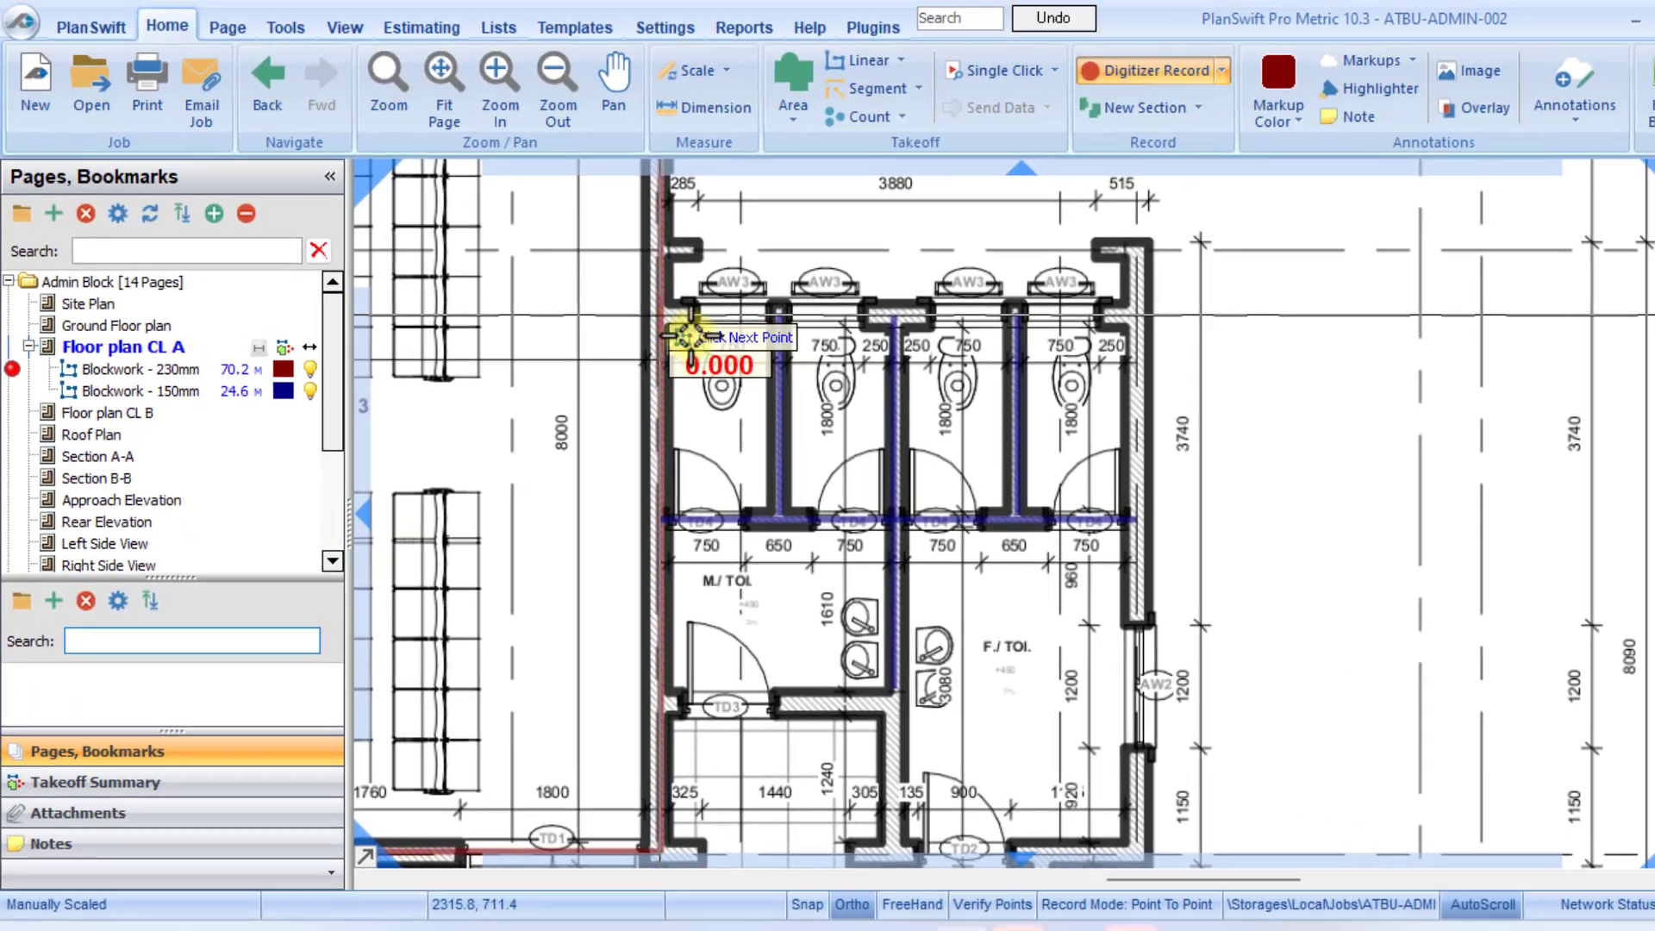
pyautogui.click(975, 244)
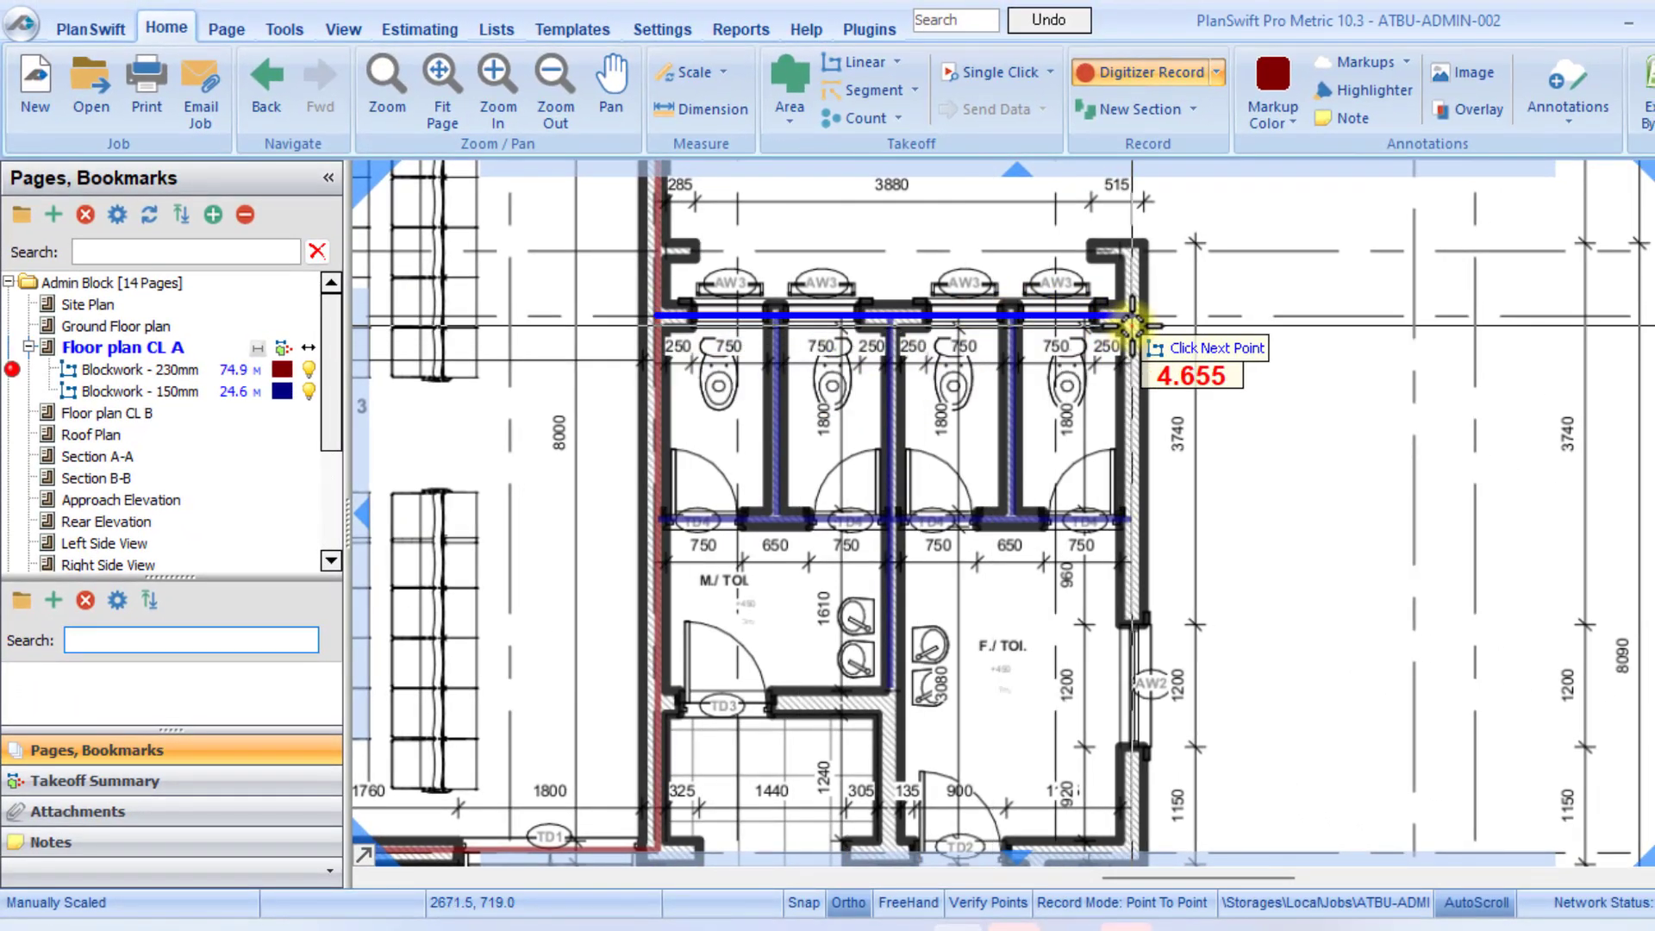
pyautogui.doubleClick(1132, 326)
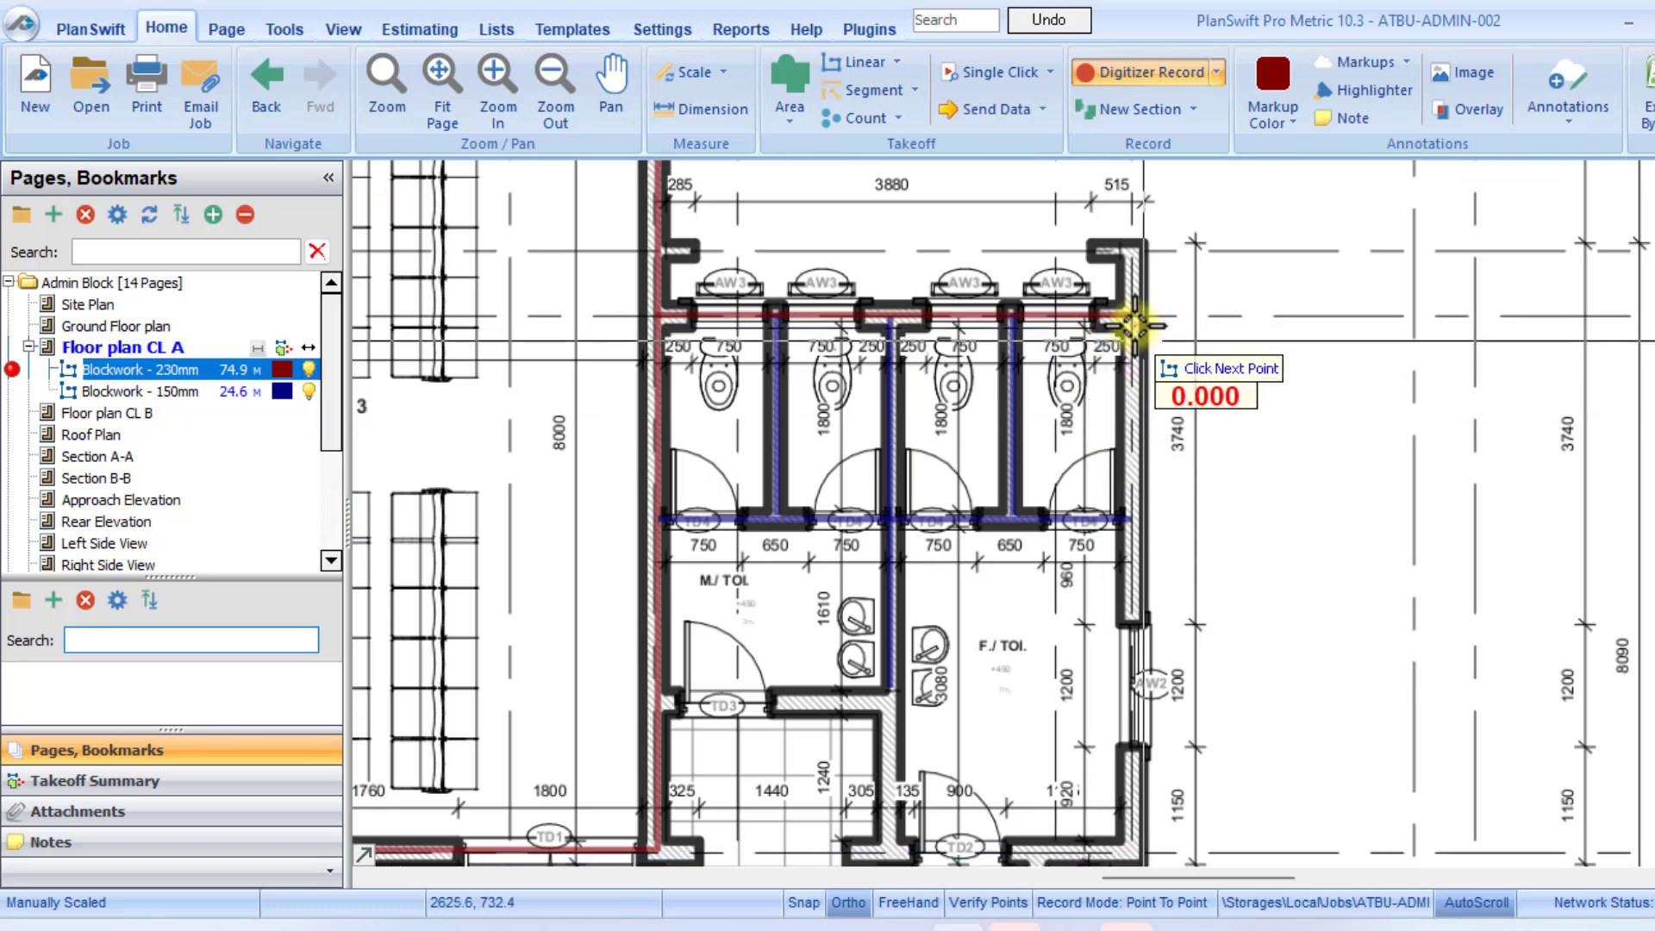
# Trace the outer side wall with window AW2, about 5.9 m, and the toilets' lobby-side wall, about 4.6 m, as 230 mm blockwork, ending the recording.
pyautogui.click(1132, 252)
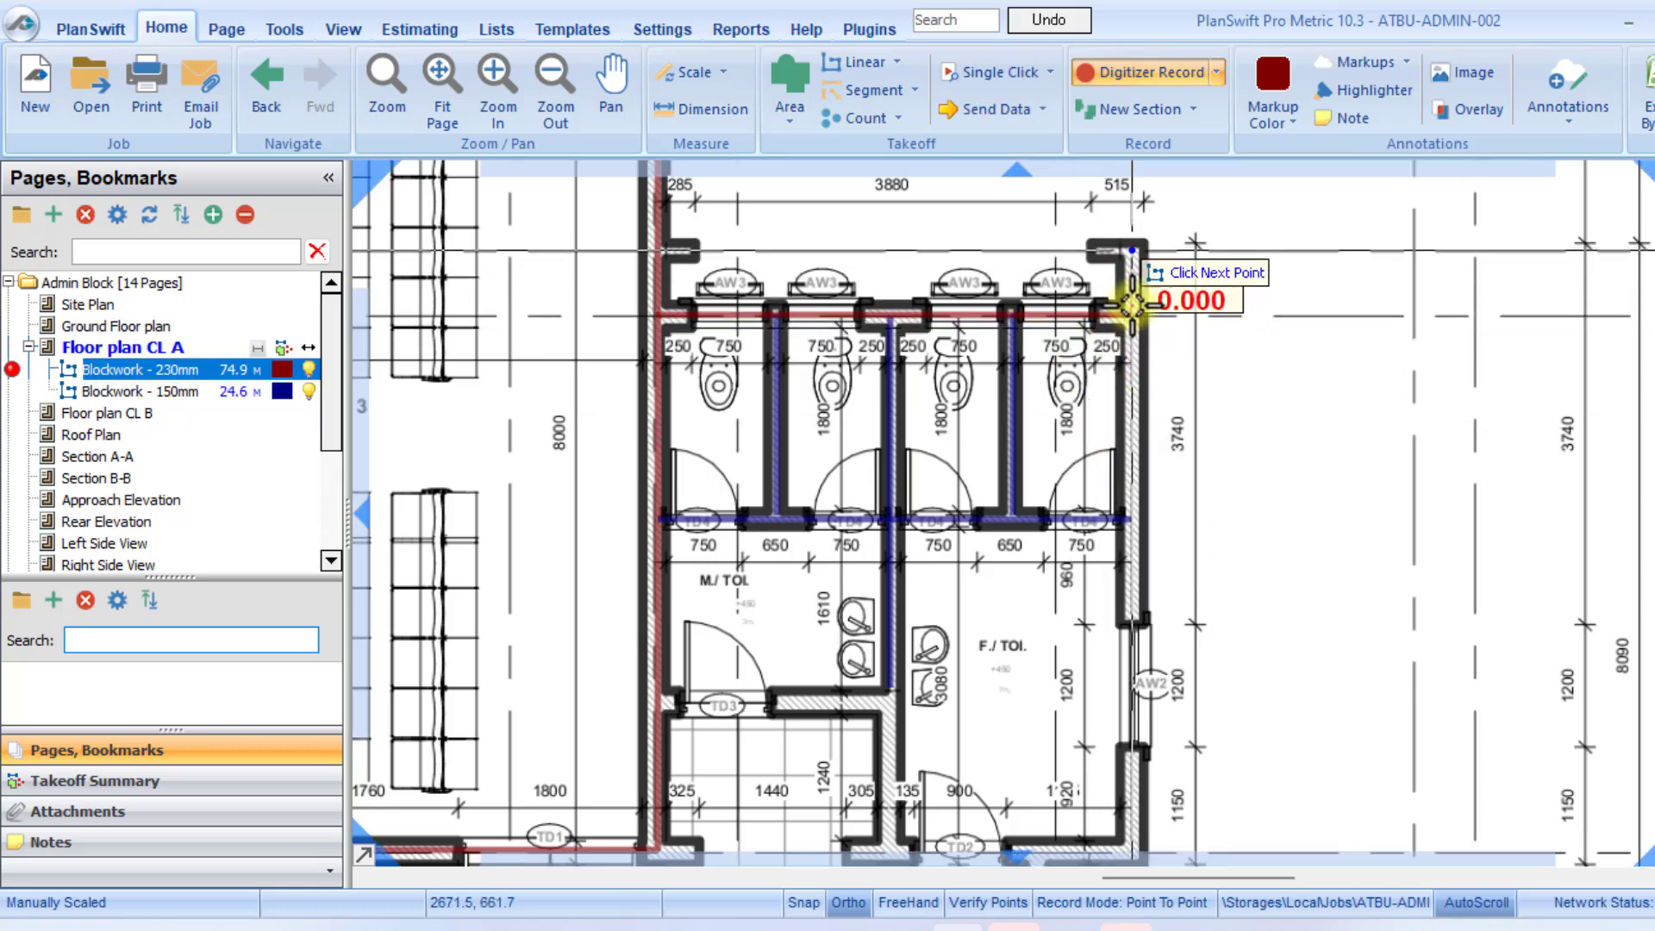
pyautogui.click(1132, 813)
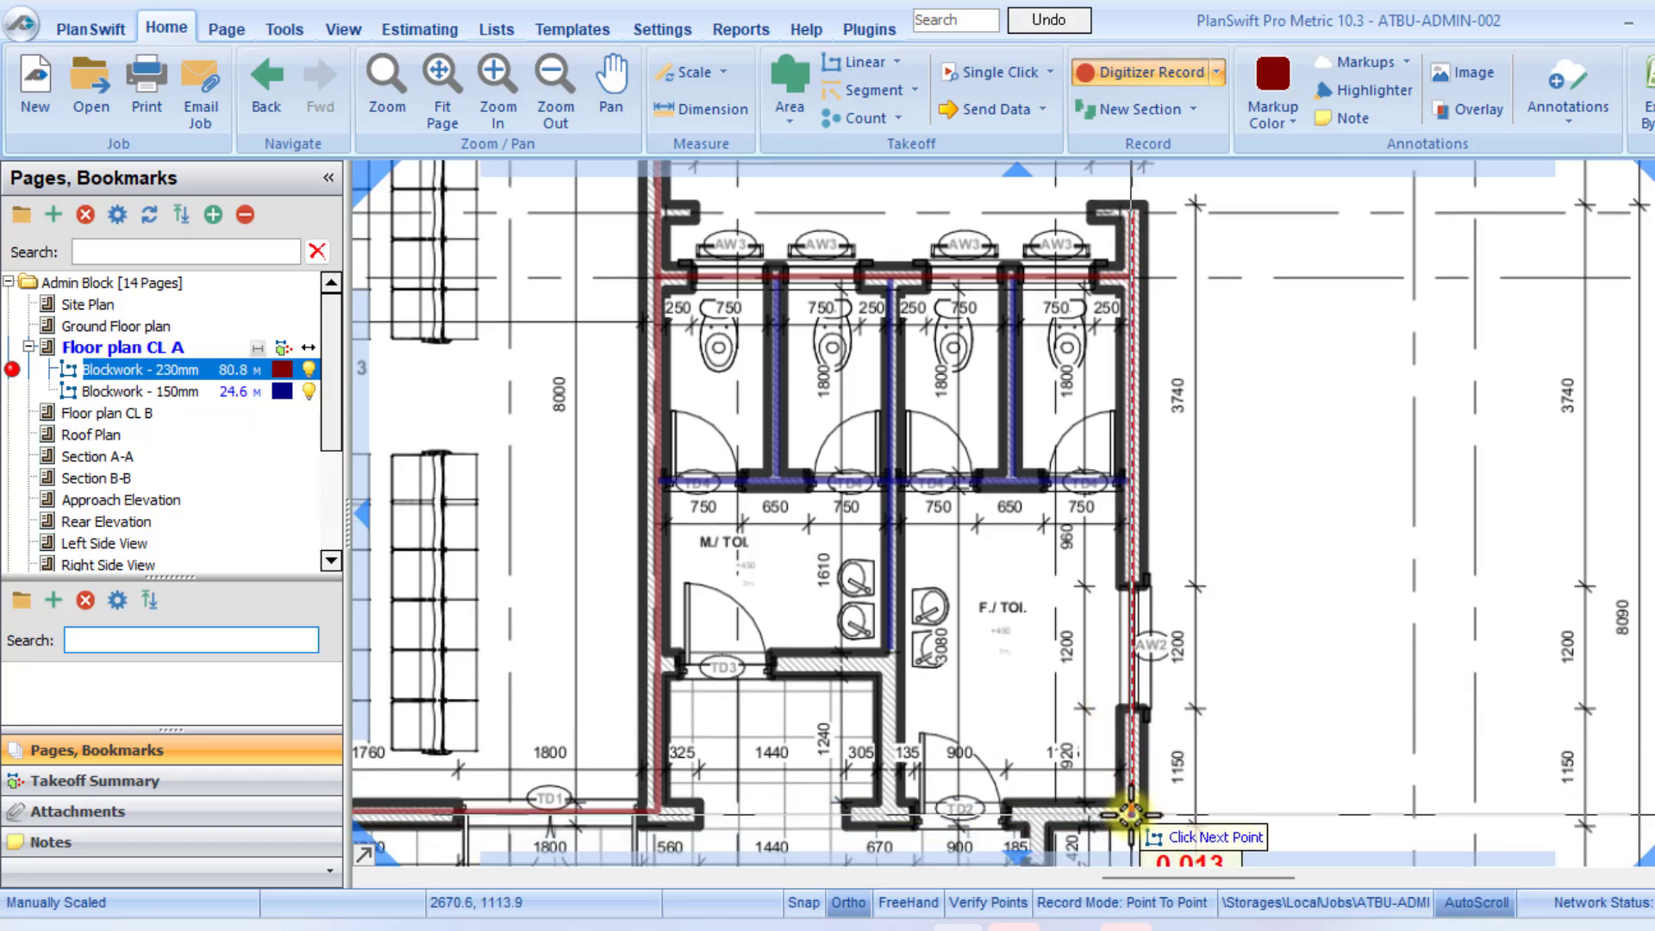
pyautogui.click(661, 811)
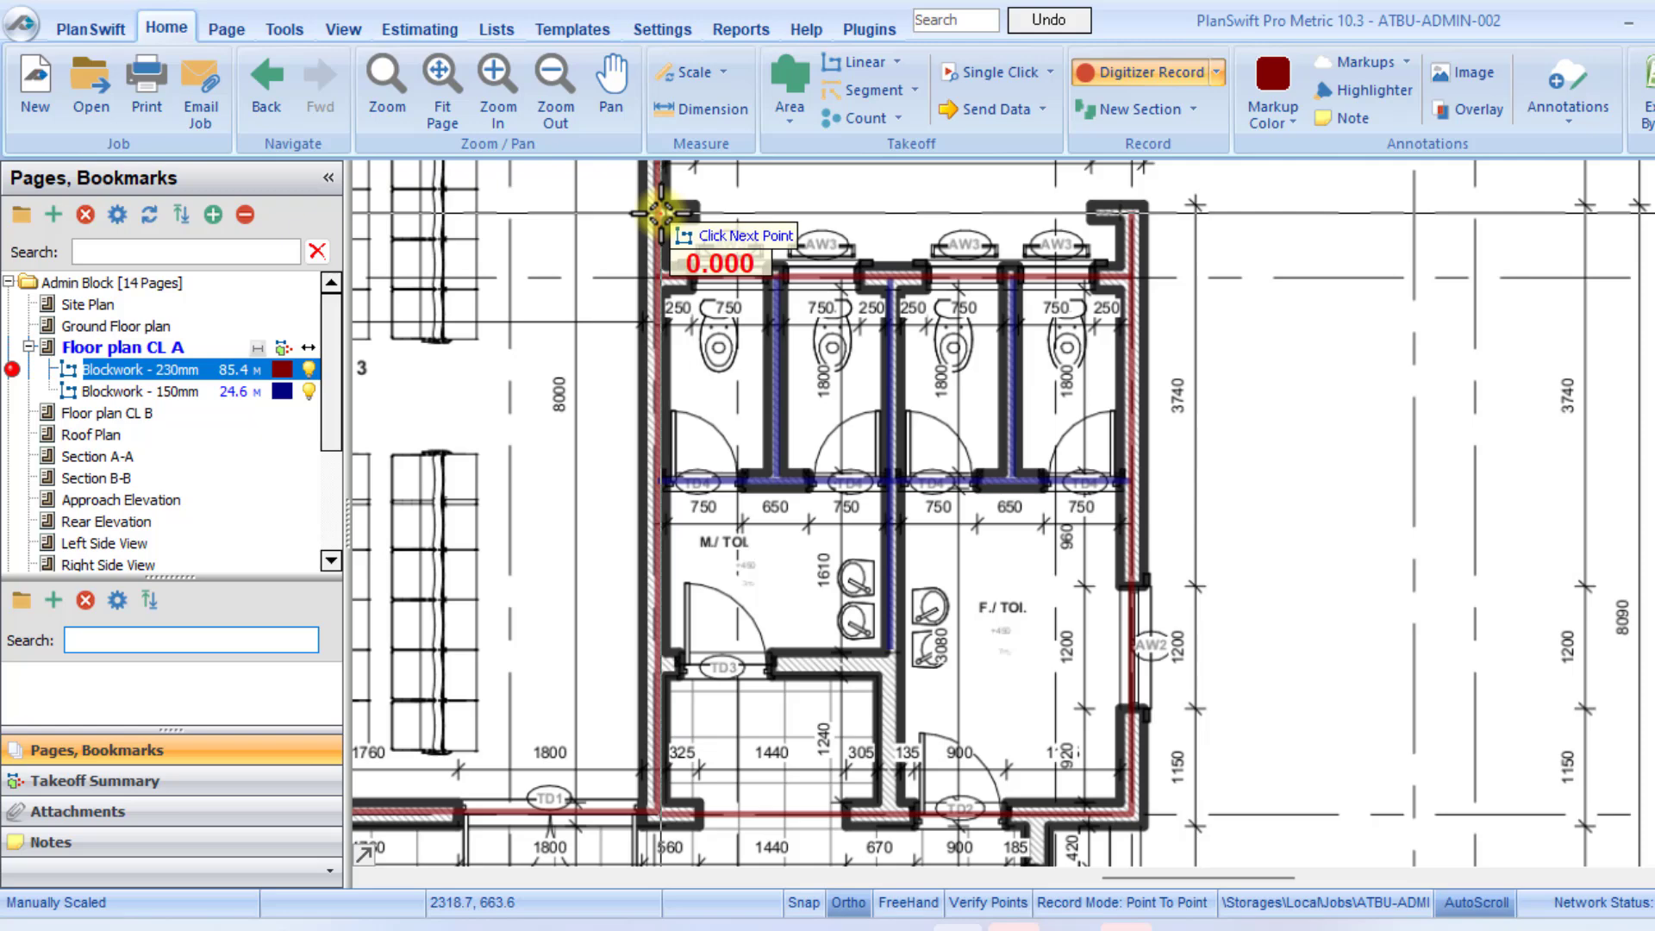
pyautogui.rightClick(722, 366)
pyautogui.click(779, 421)
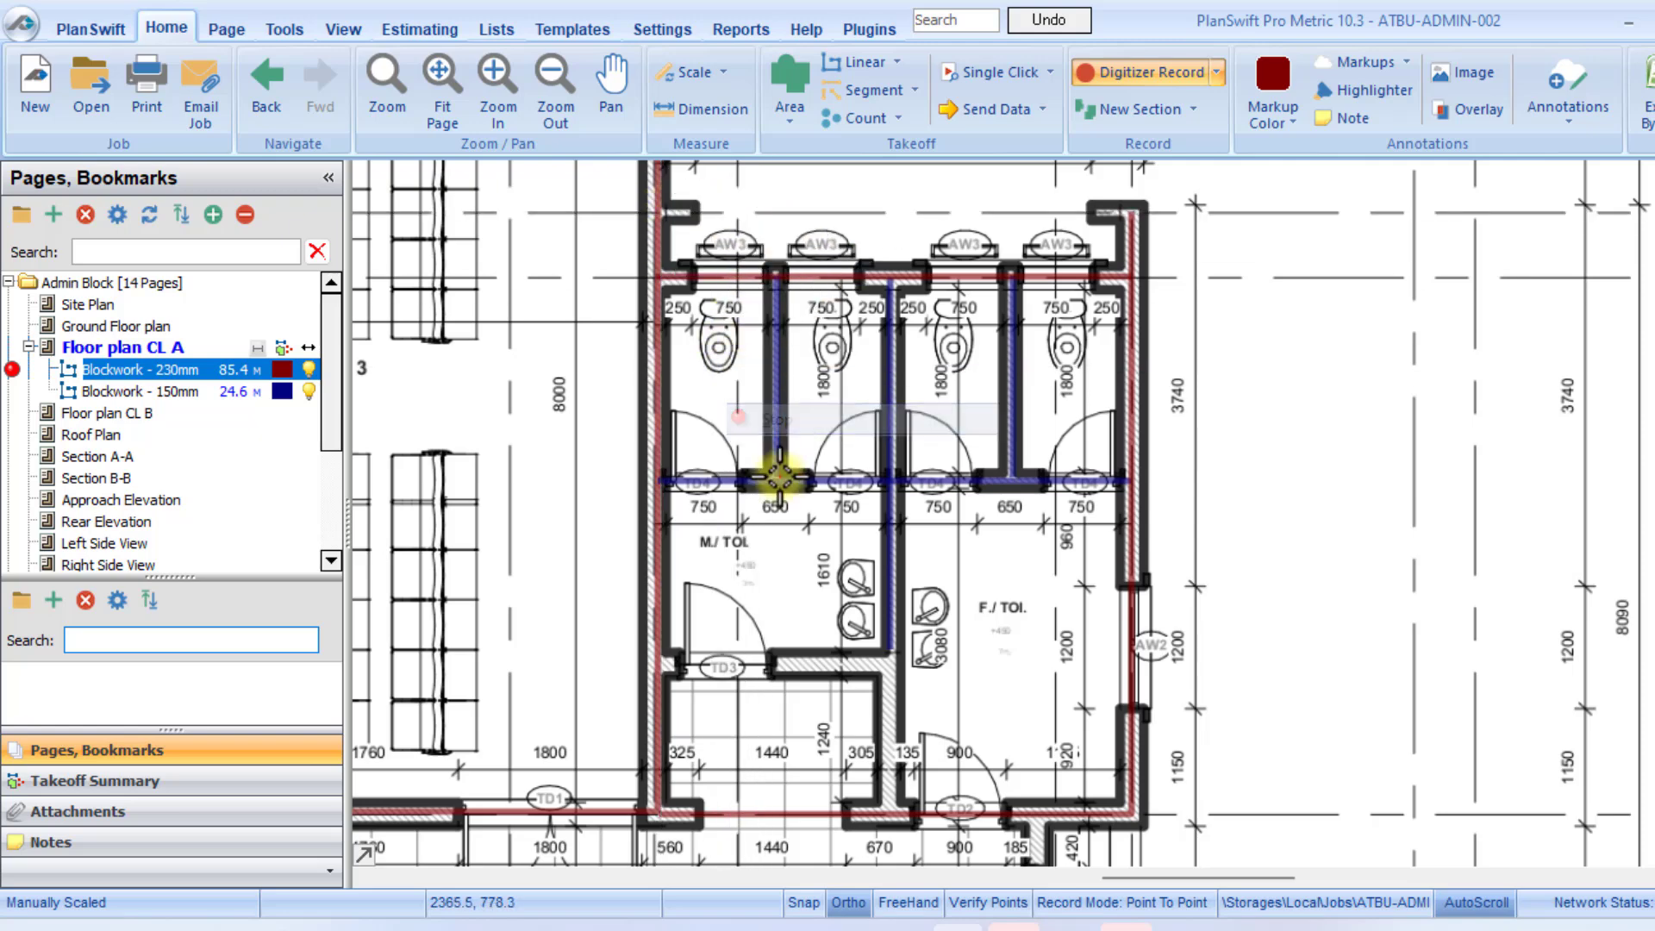
# Resume the "Blockwork - 150mm" takeoff and trace the outermost wall line beyond the AW3 windows beside Lecture Room 3, about 4.6 m long.
pyautogui.scroll(-2, 776, 473)
pyautogui.scroll(1, 695, 351)
pyautogui.click(138, 390)
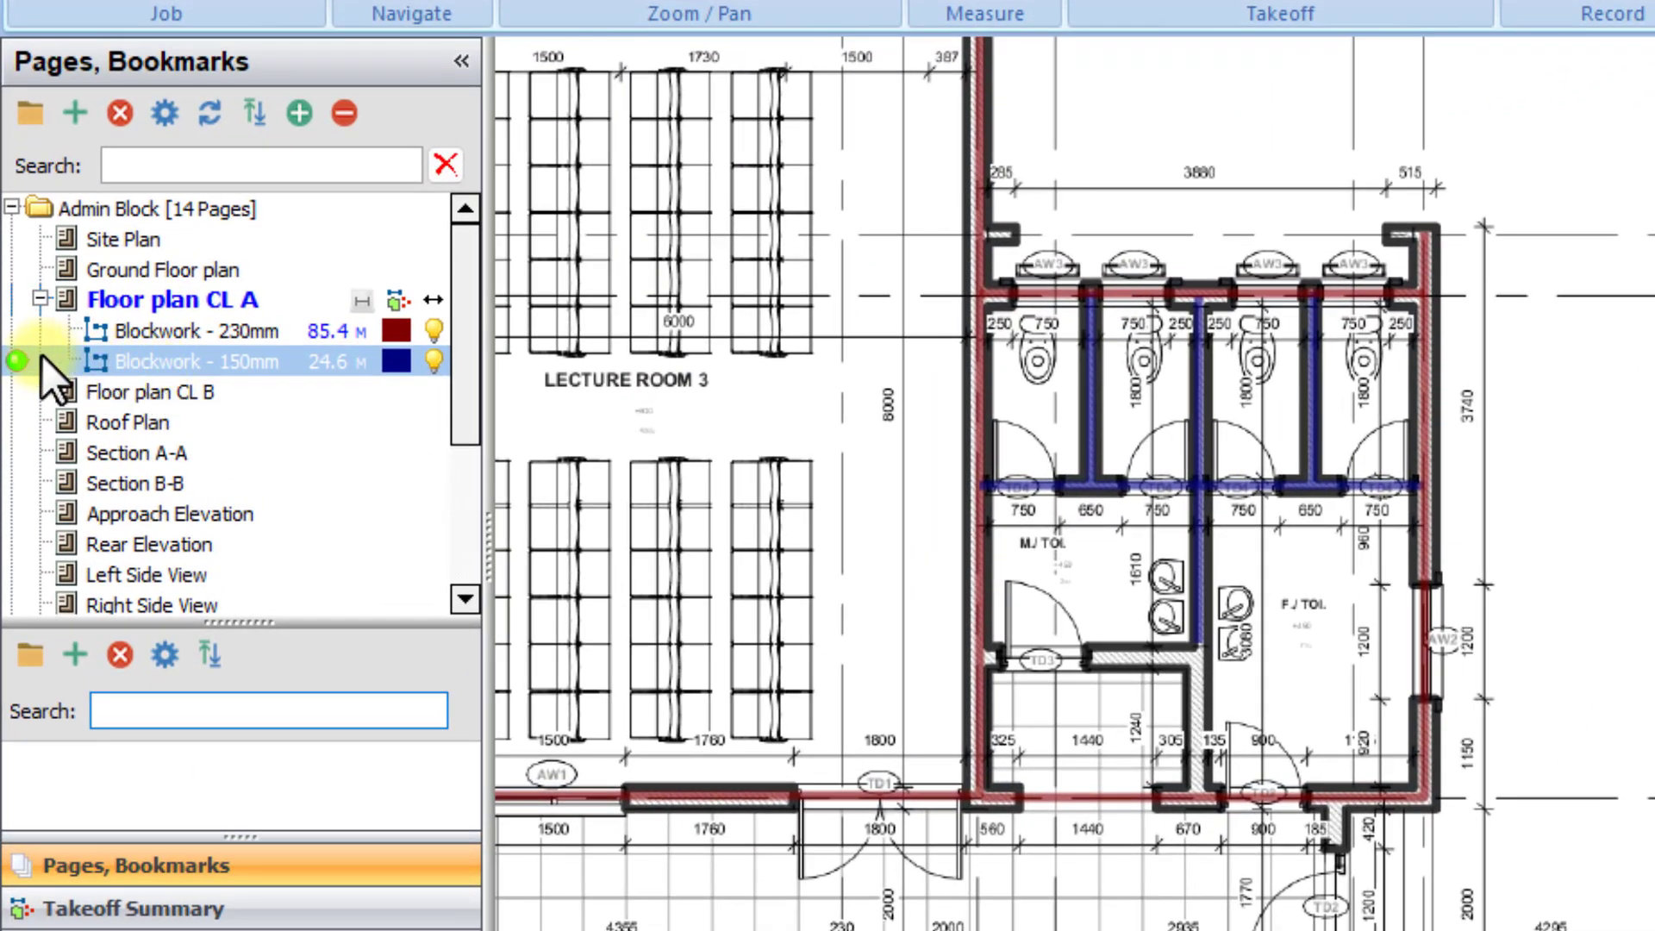
pyautogui.click(21, 362)
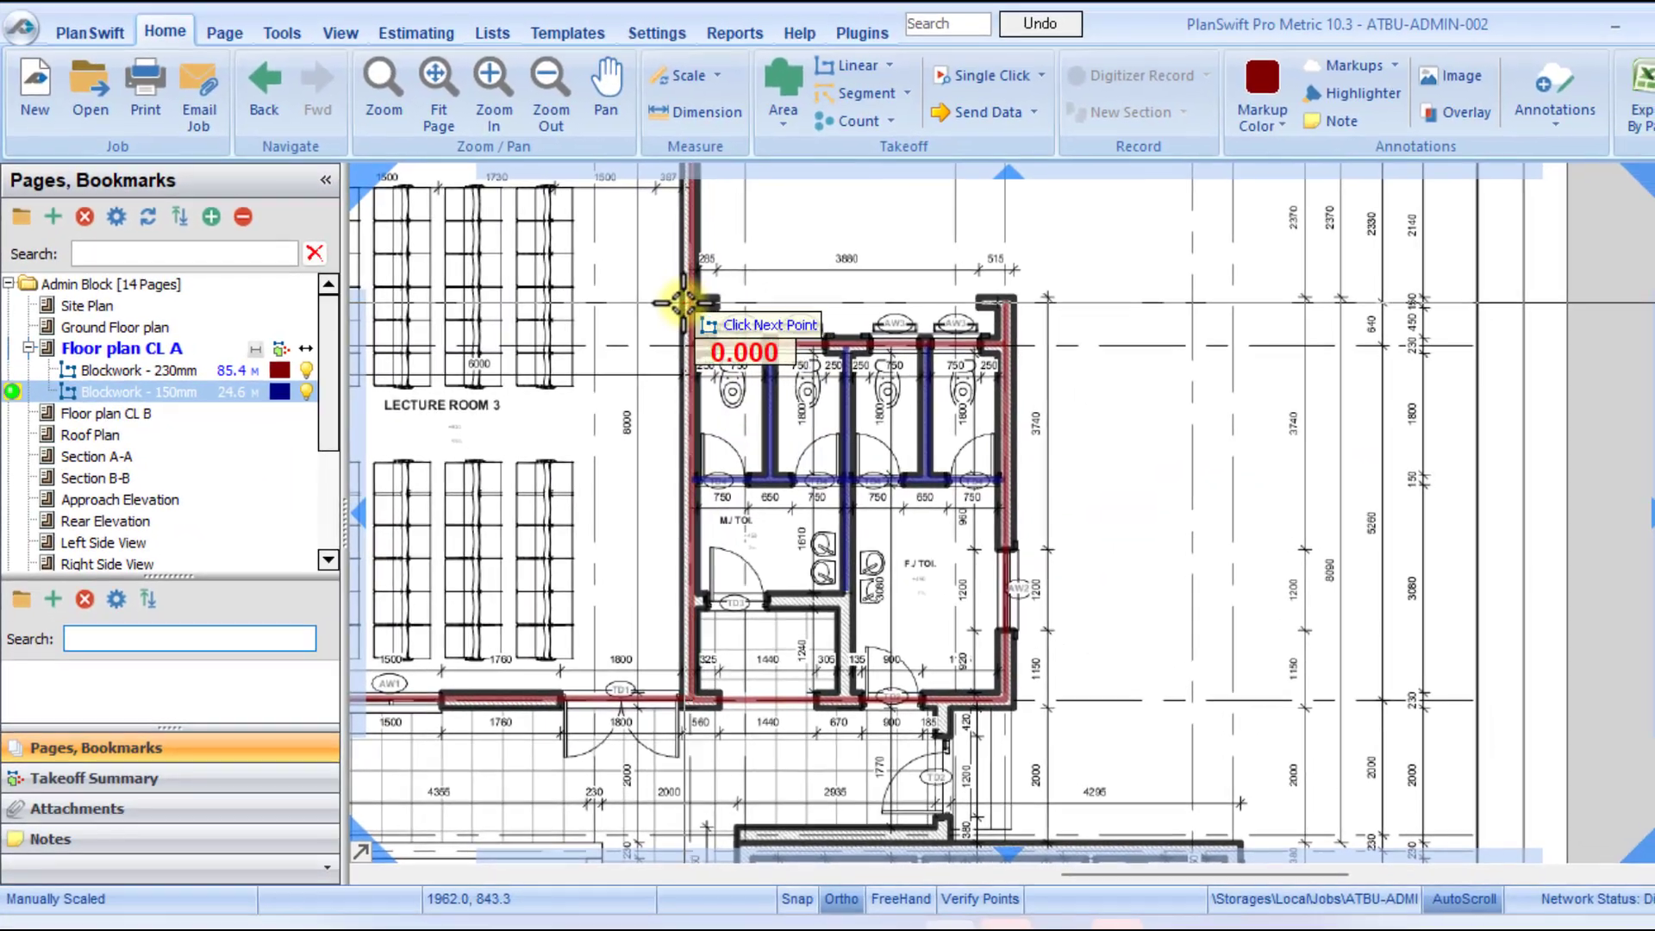
pyautogui.click(980, 236)
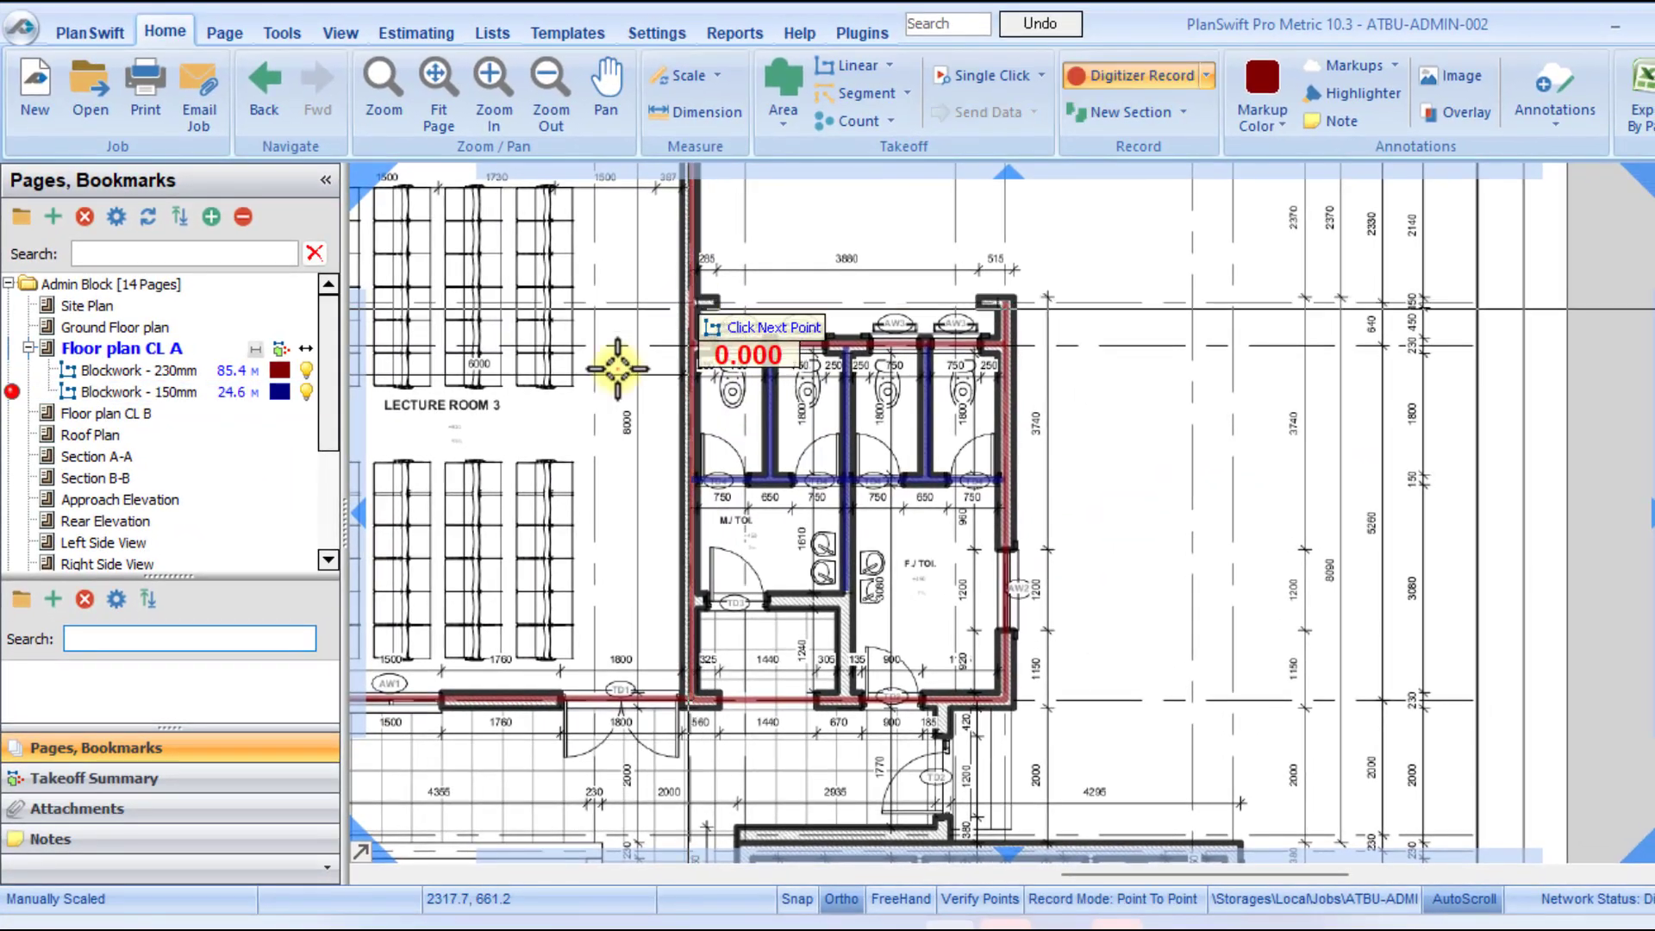
pyautogui.click(219, 413)
pyautogui.click(192, 397)
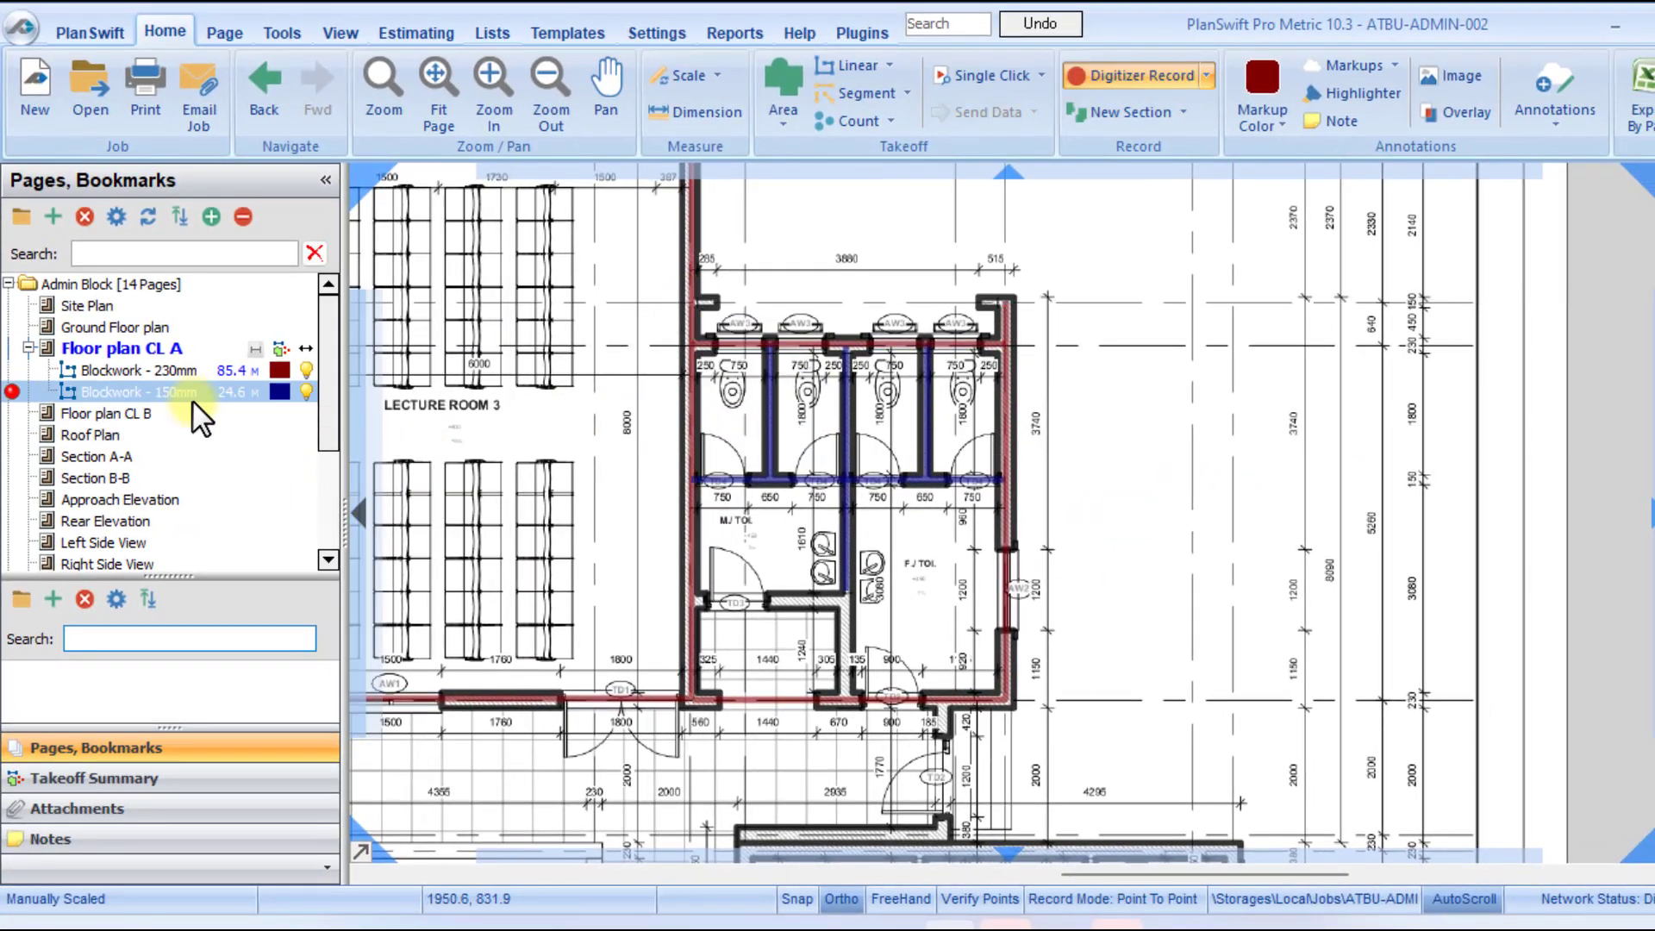
pyautogui.click(219, 407)
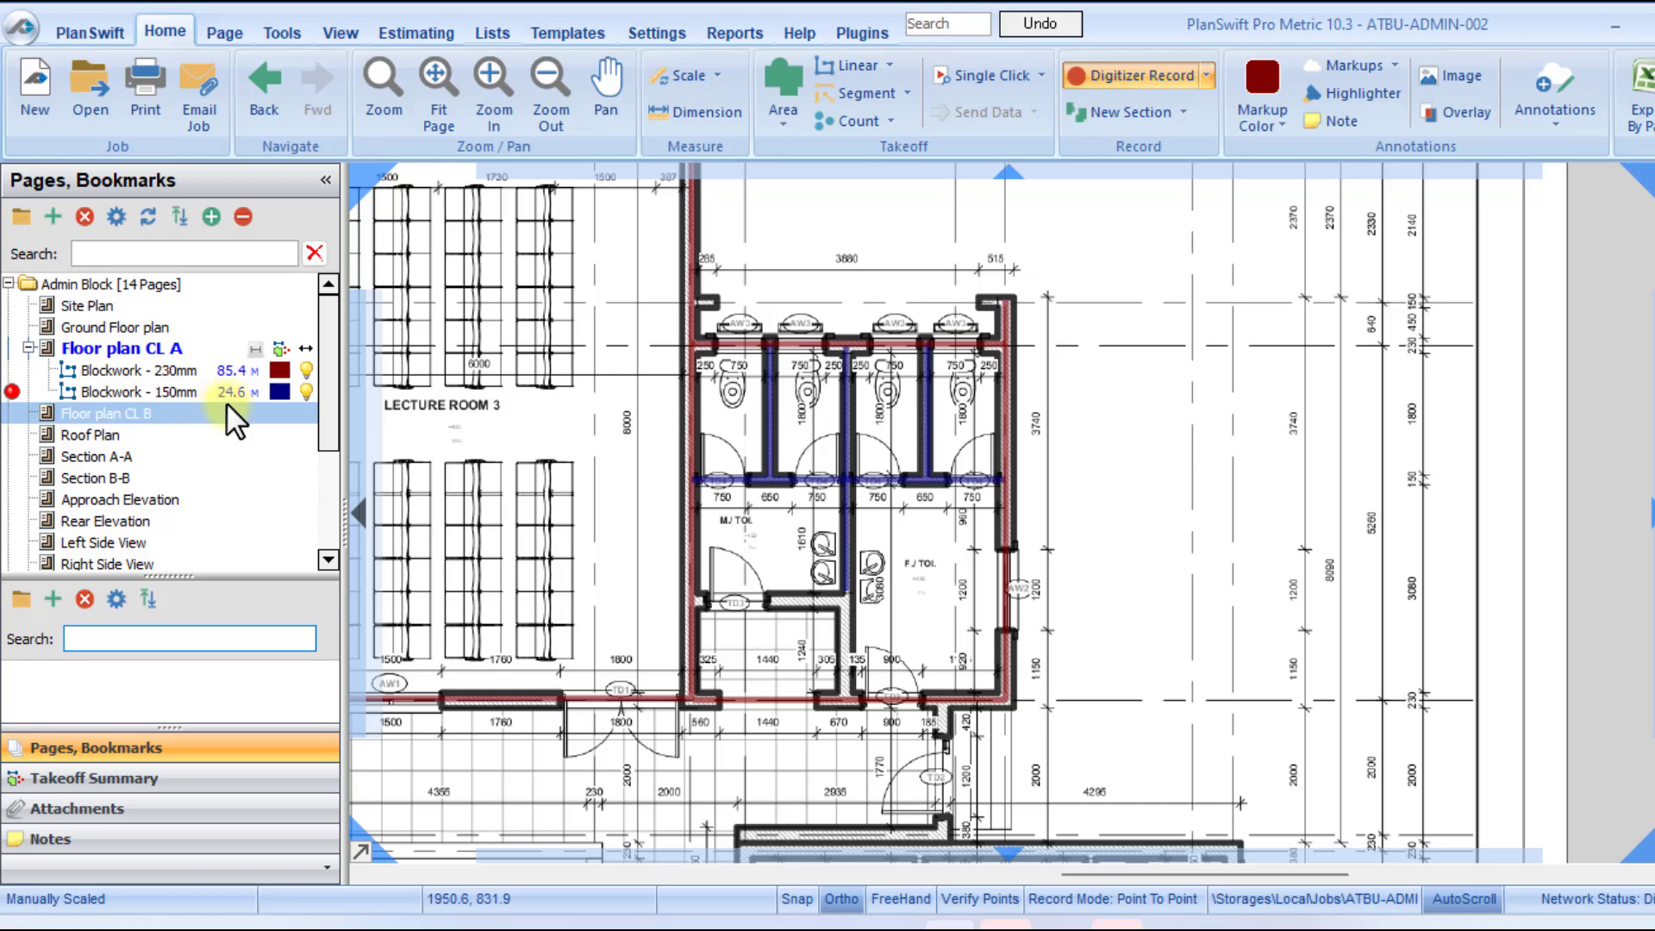
pyautogui.click(246, 394)
pyautogui.click(694, 297)
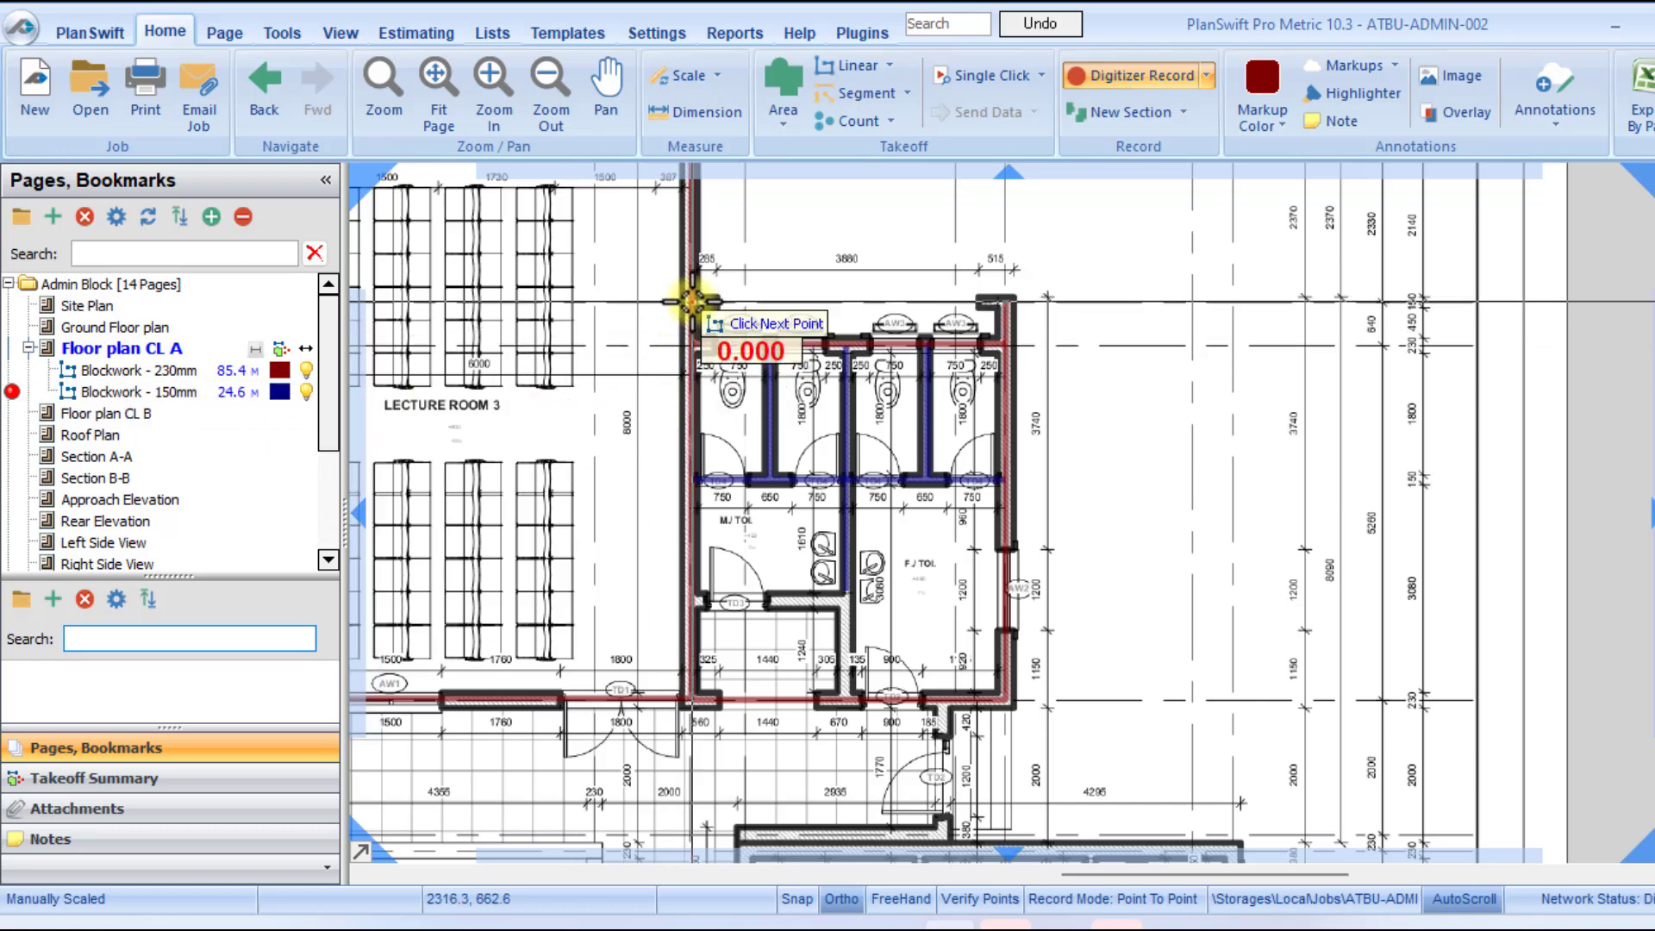
pyautogui.doubleClick(1005, 309)
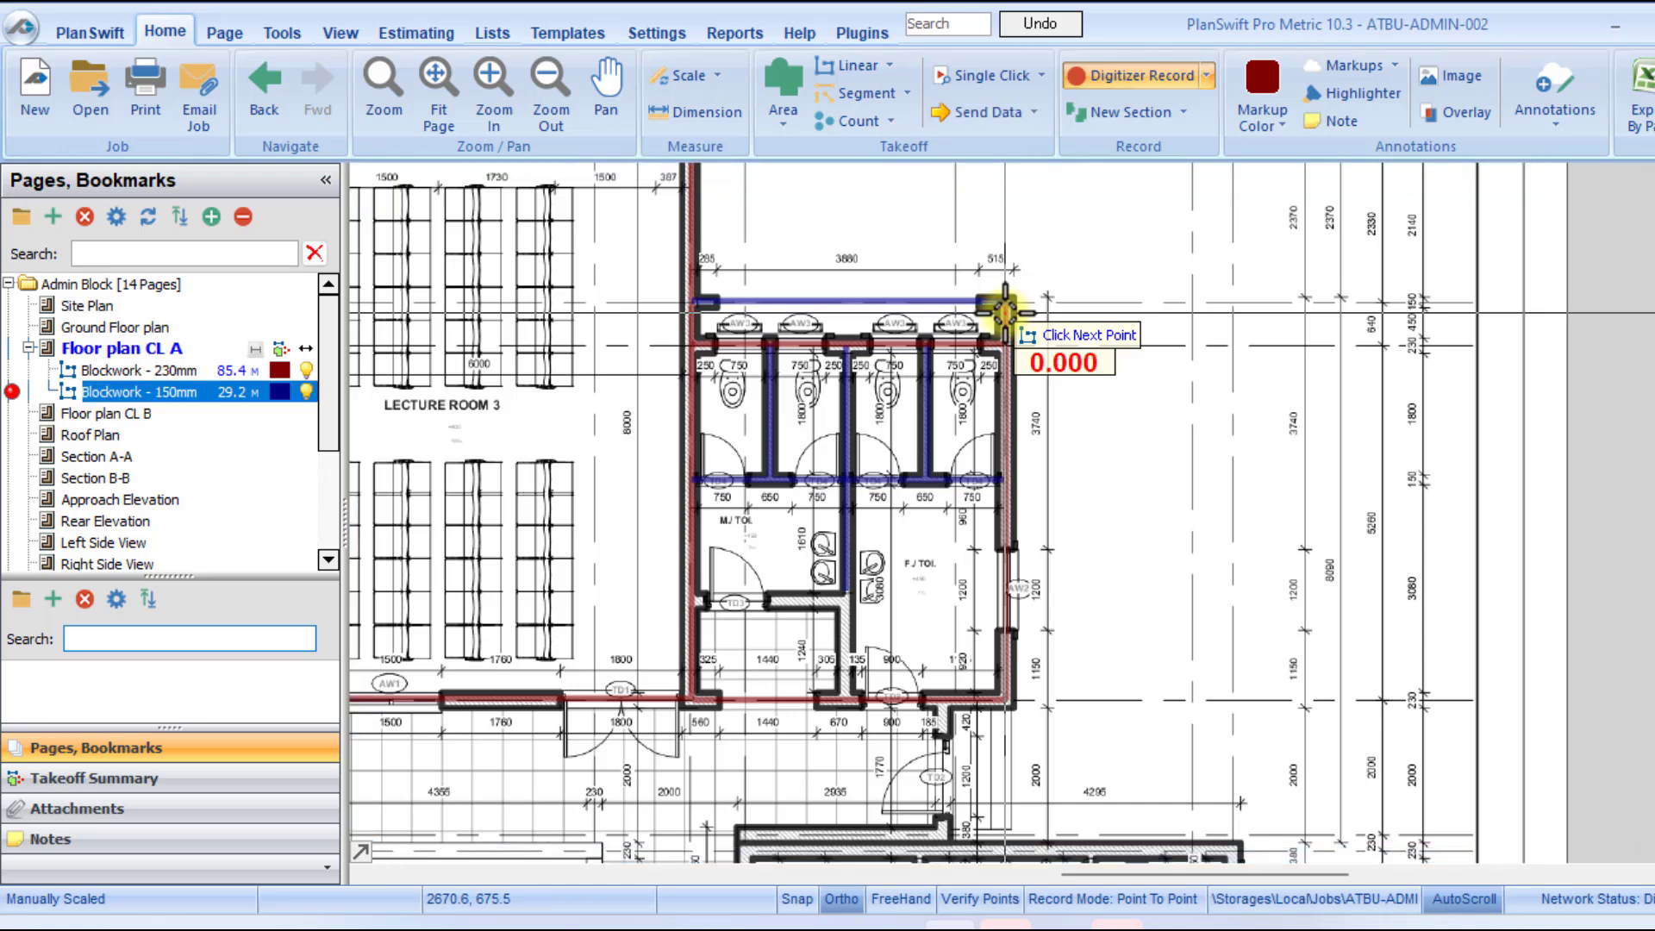
pyautogui.rightClick(910, 591)
pyautogui.click(941, 632)
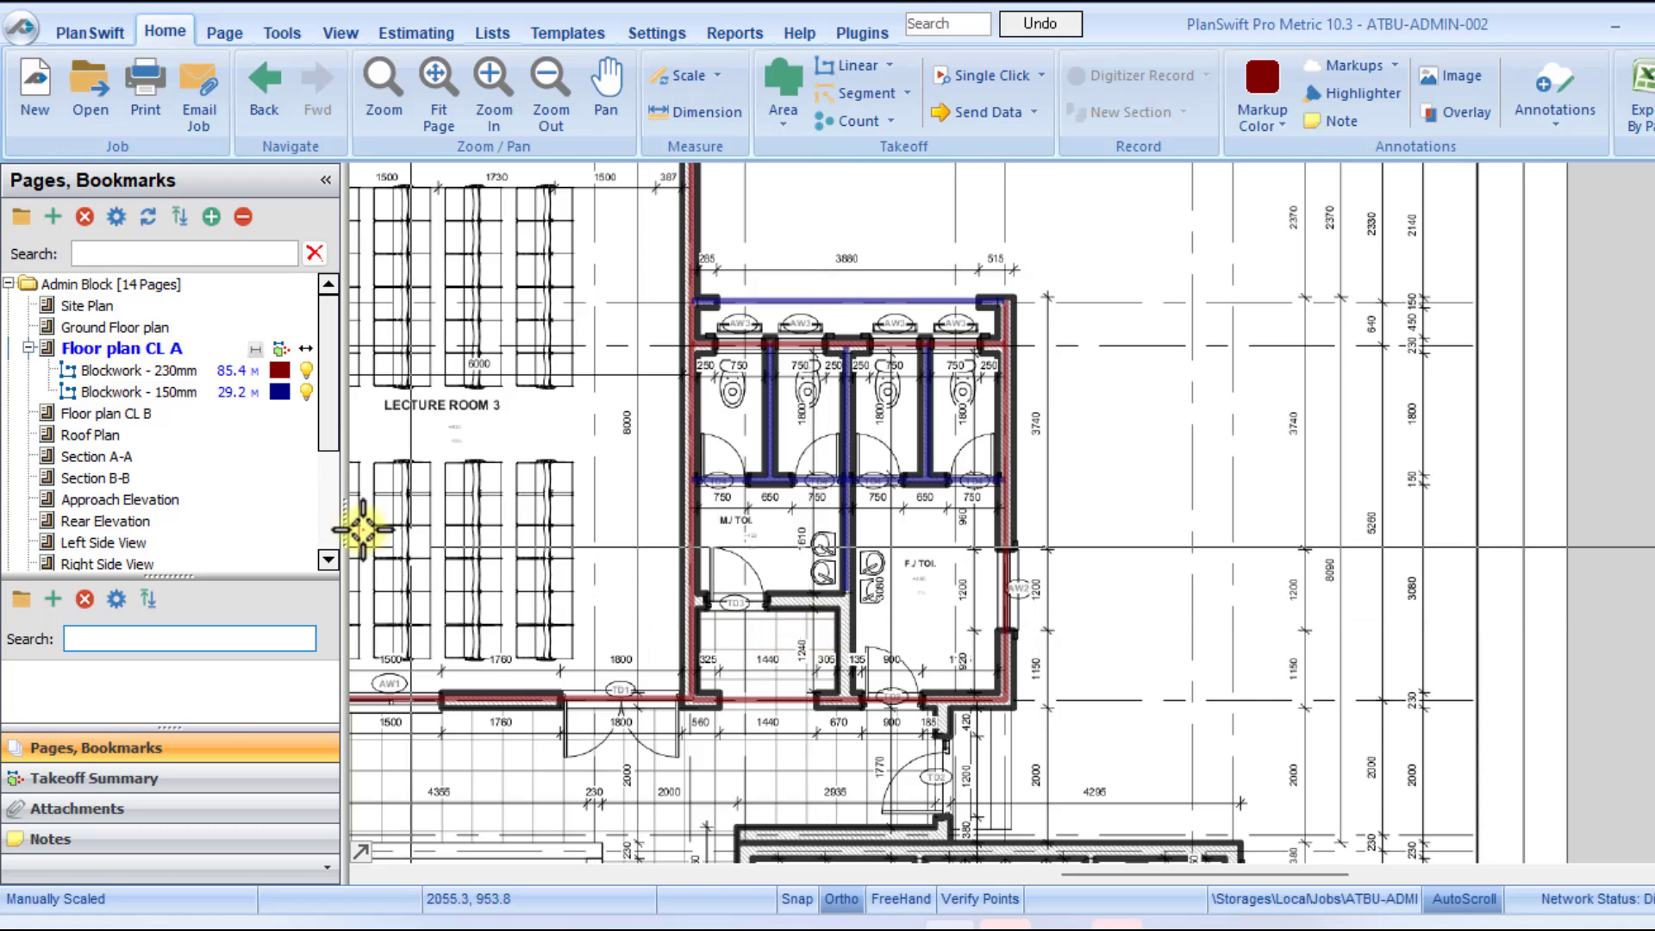
# Resume the "Blockwork - 230mm" takeoff and trace the male toilet's TD3 door wall and its return to the lobby wall, about 3.8 m in total.
pyautogui.click(31, 372)
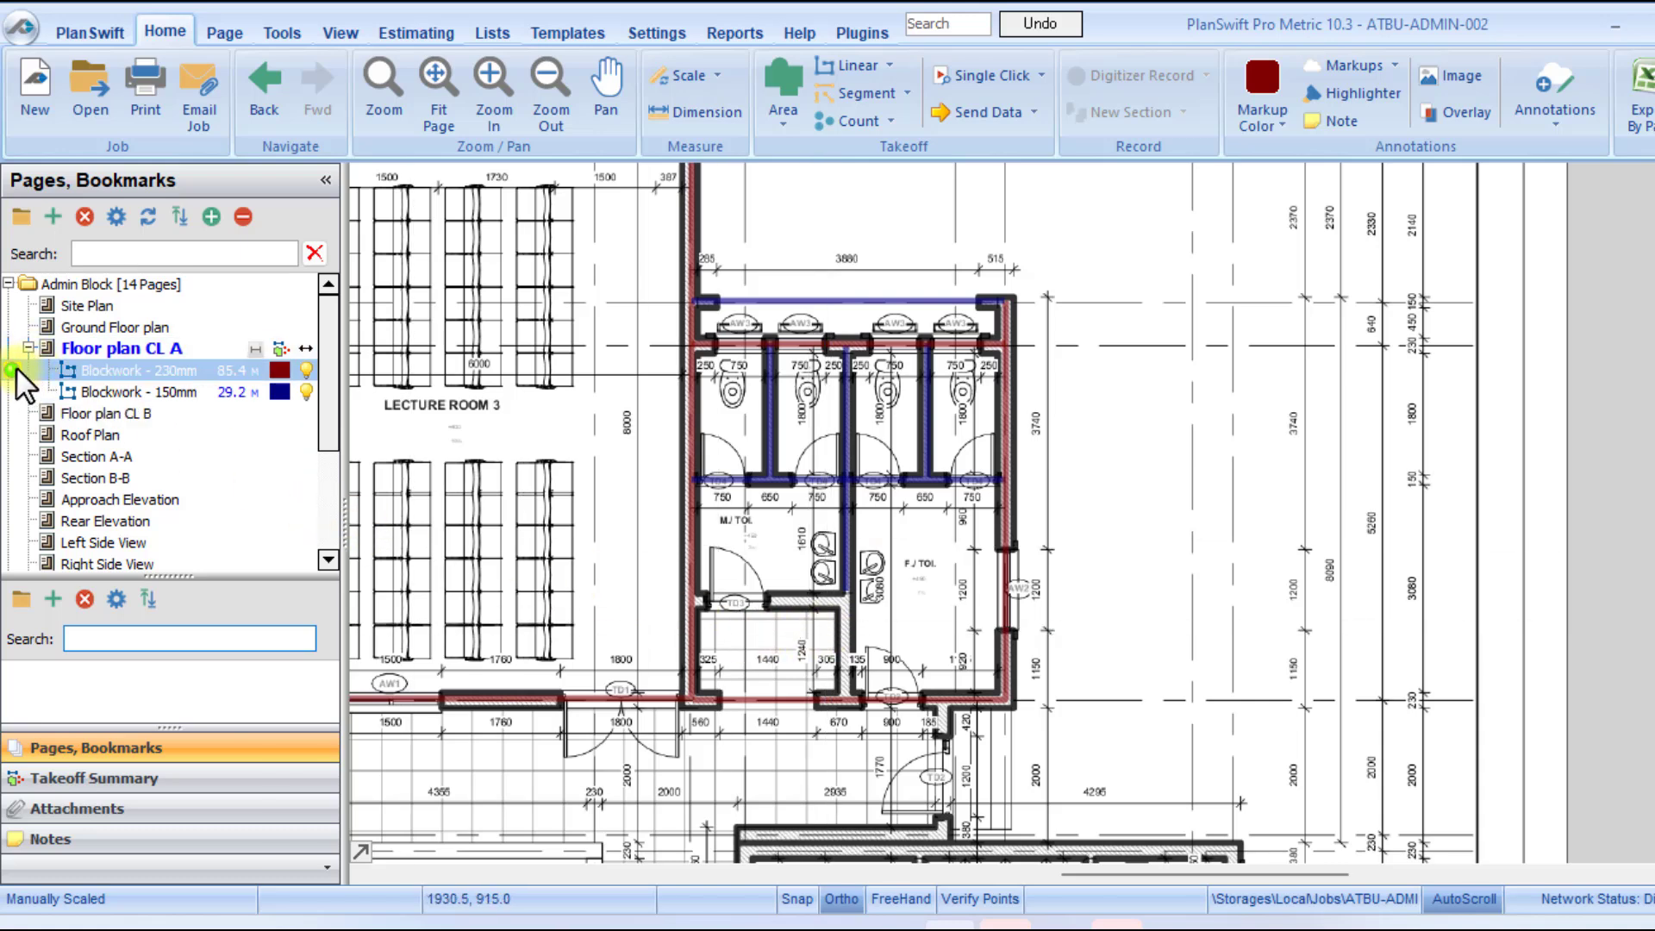
pyautogui.click(17, 369)
pyautogui.click(693, 601)
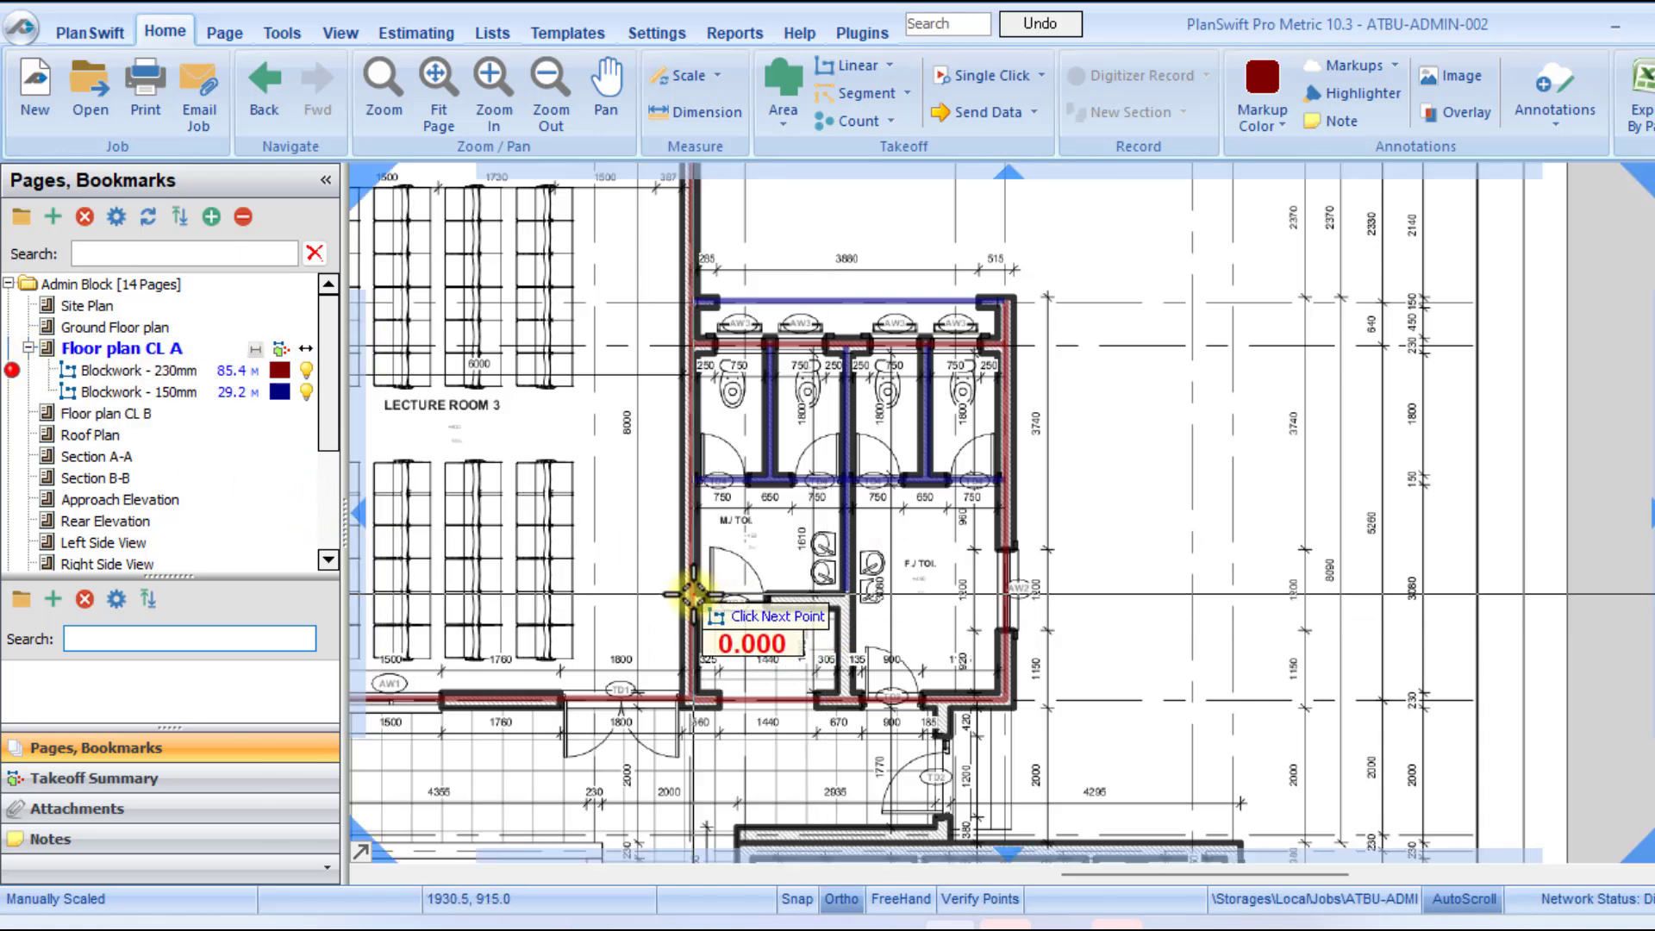
pyautogui.click(847, 608)
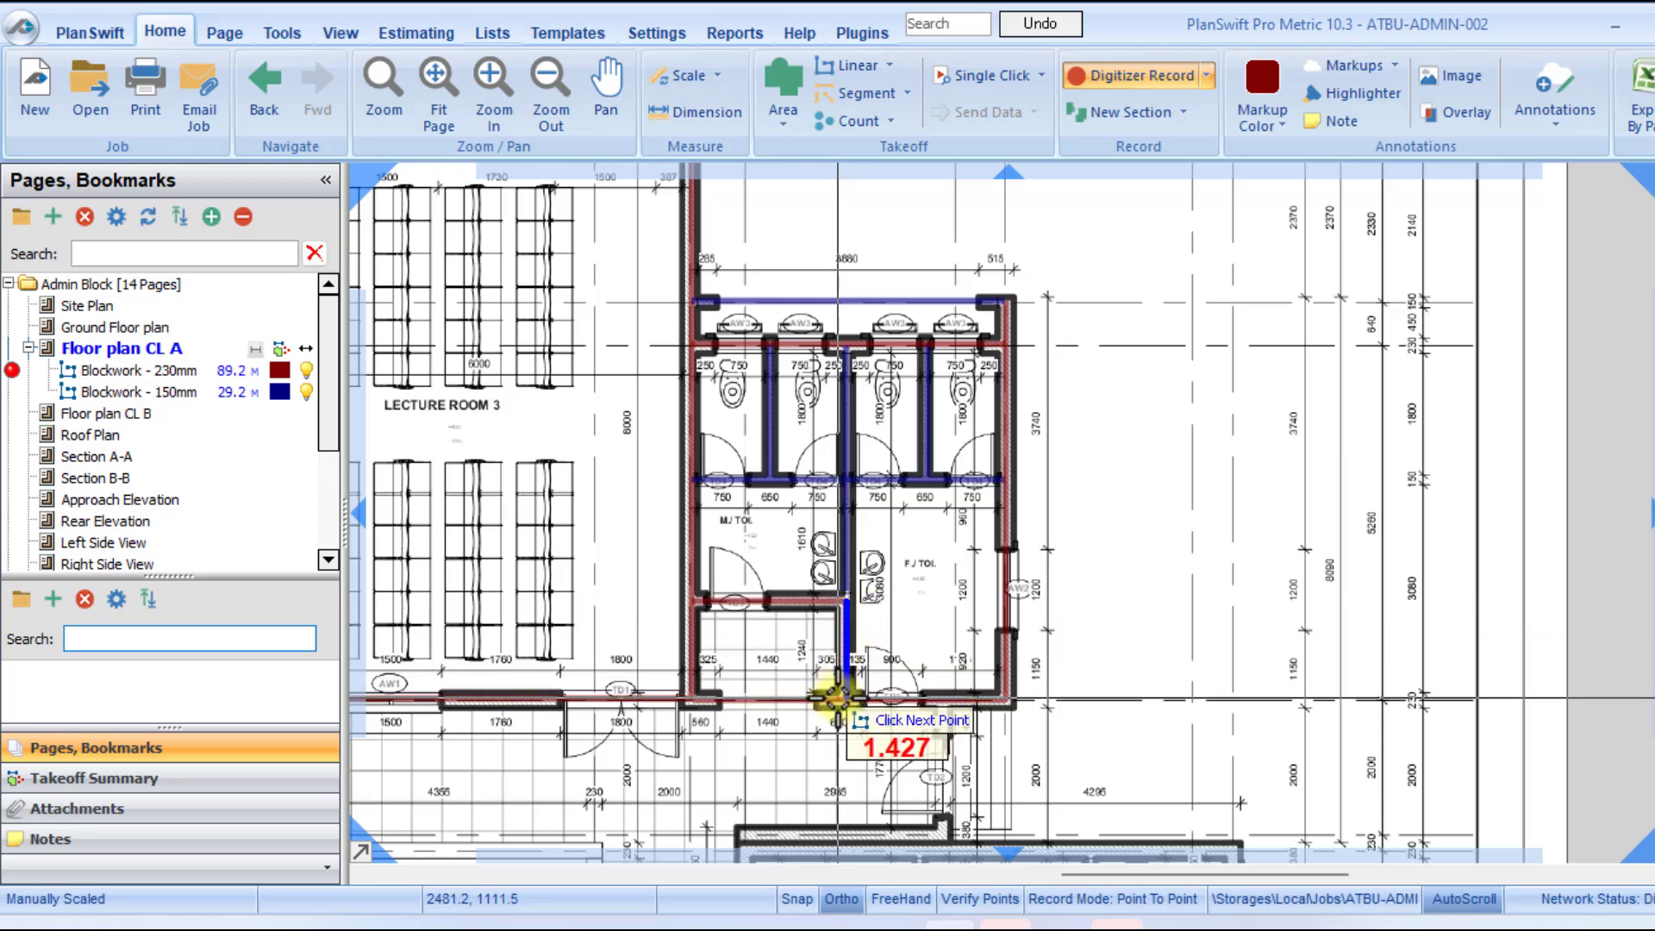
pyautogui.doubleClick(837, 696)
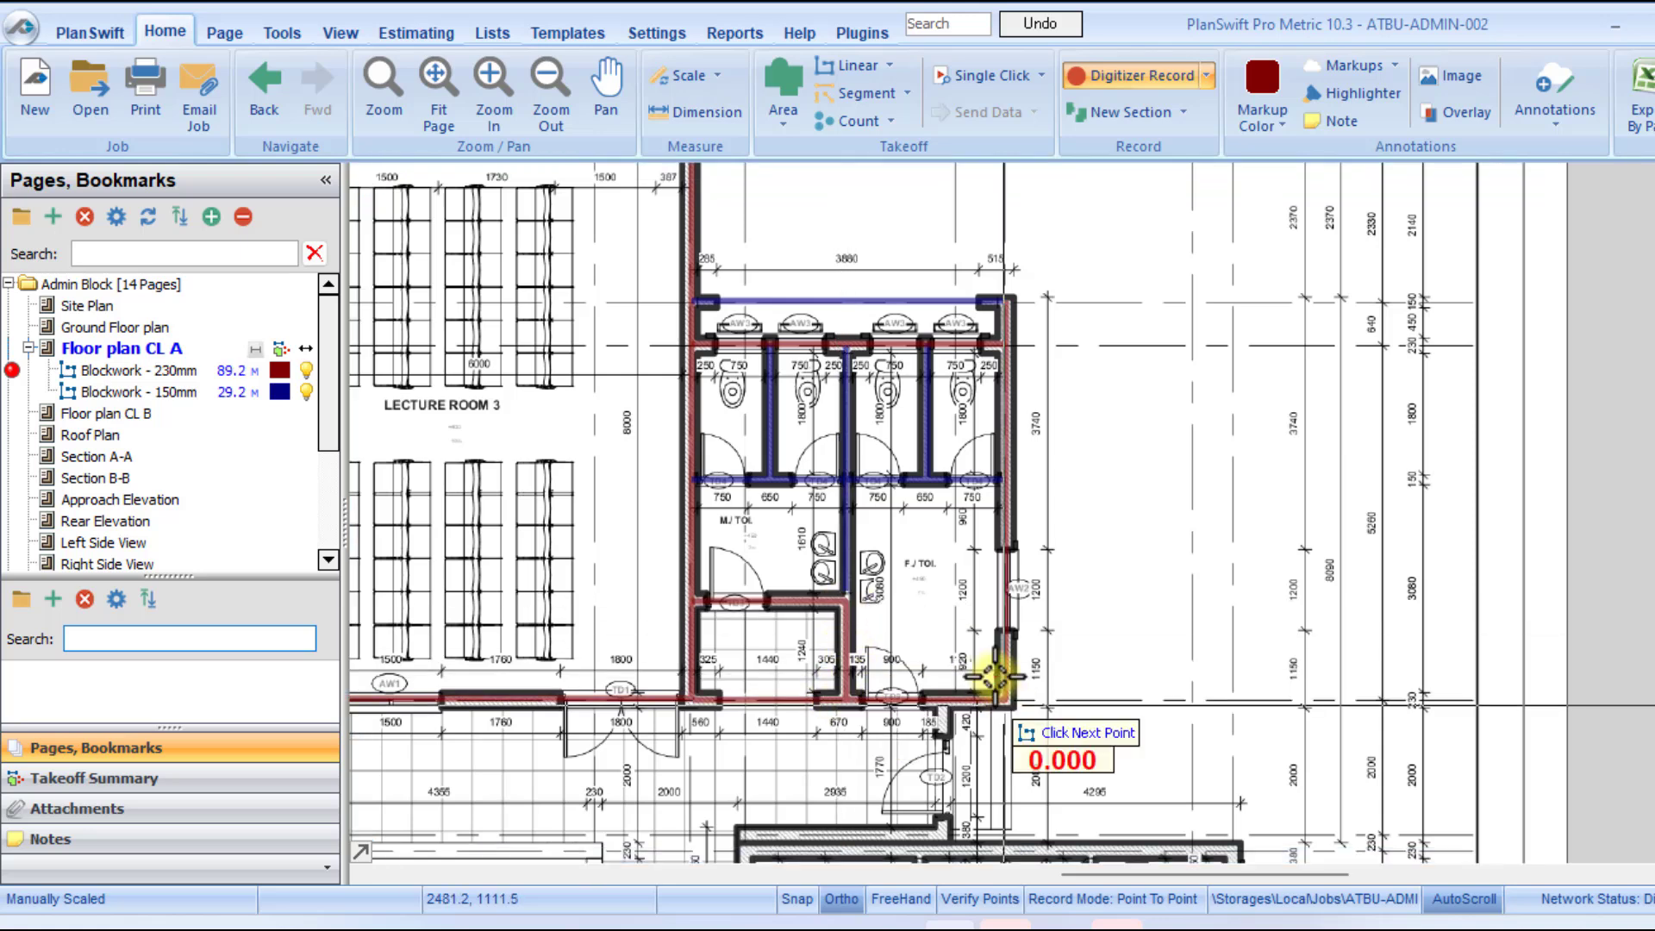
pyautogui.rightClick(916, 591)
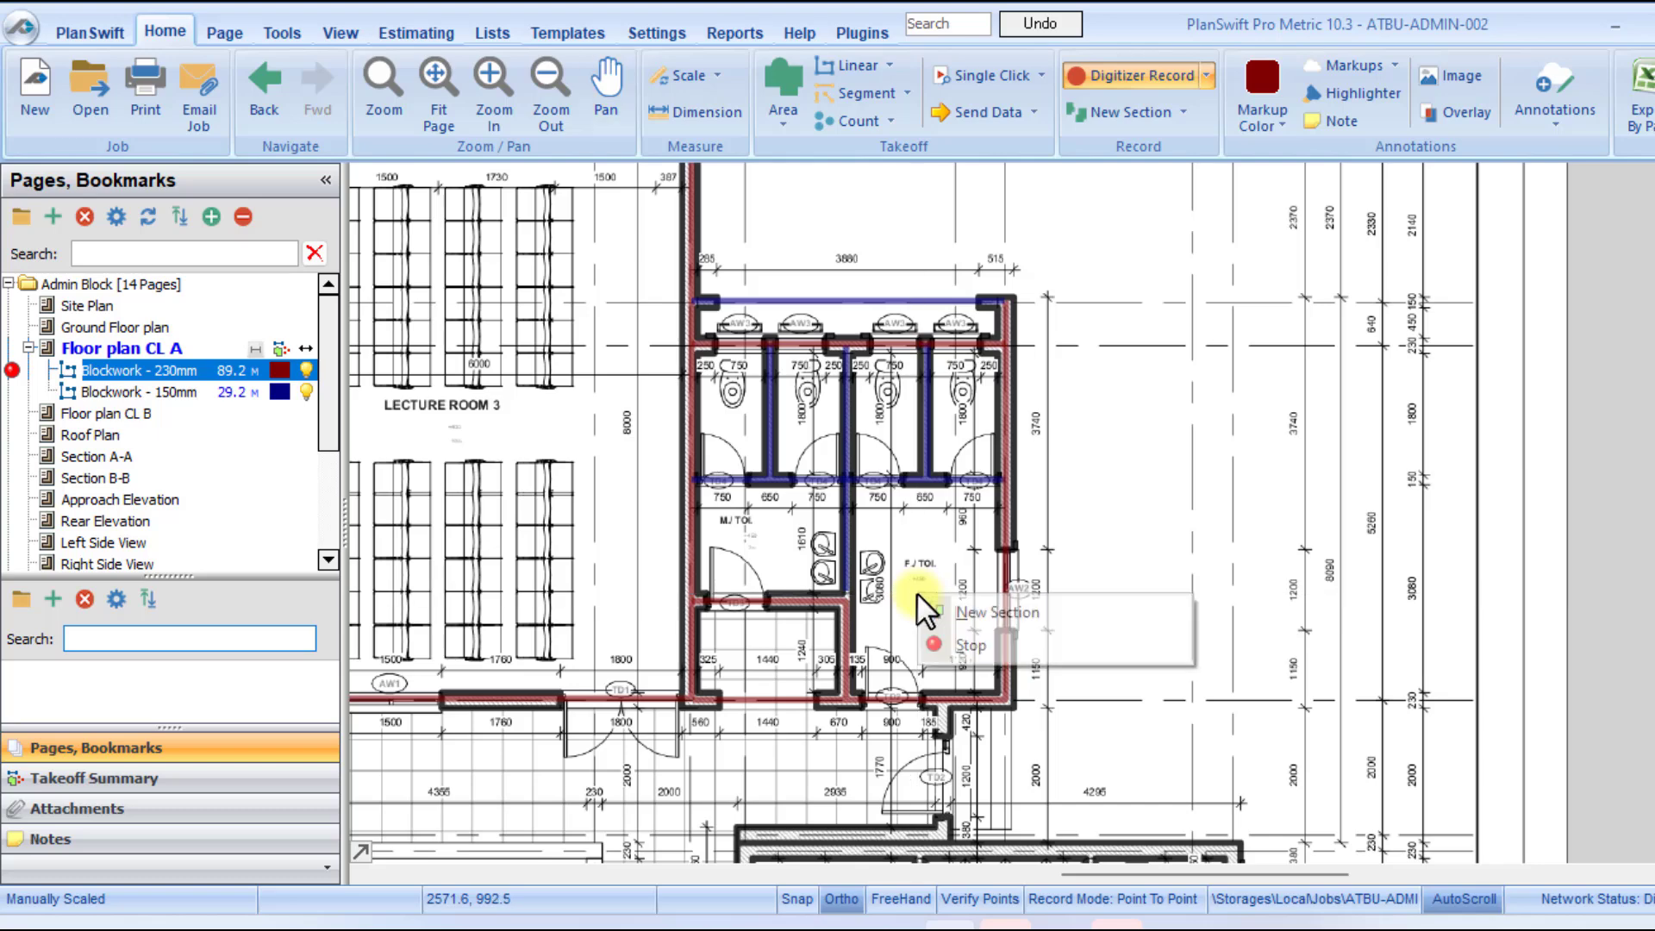
pyautogui.click(959, 639)
# Resume the "Blockwork - 230mm" takeoff and trace the outer side, lobby-side, return and TD3 door walls of the toilets beside Lecture Room 1, about 14.3 m.
pyautogui.scroll(-5, 627, 599)
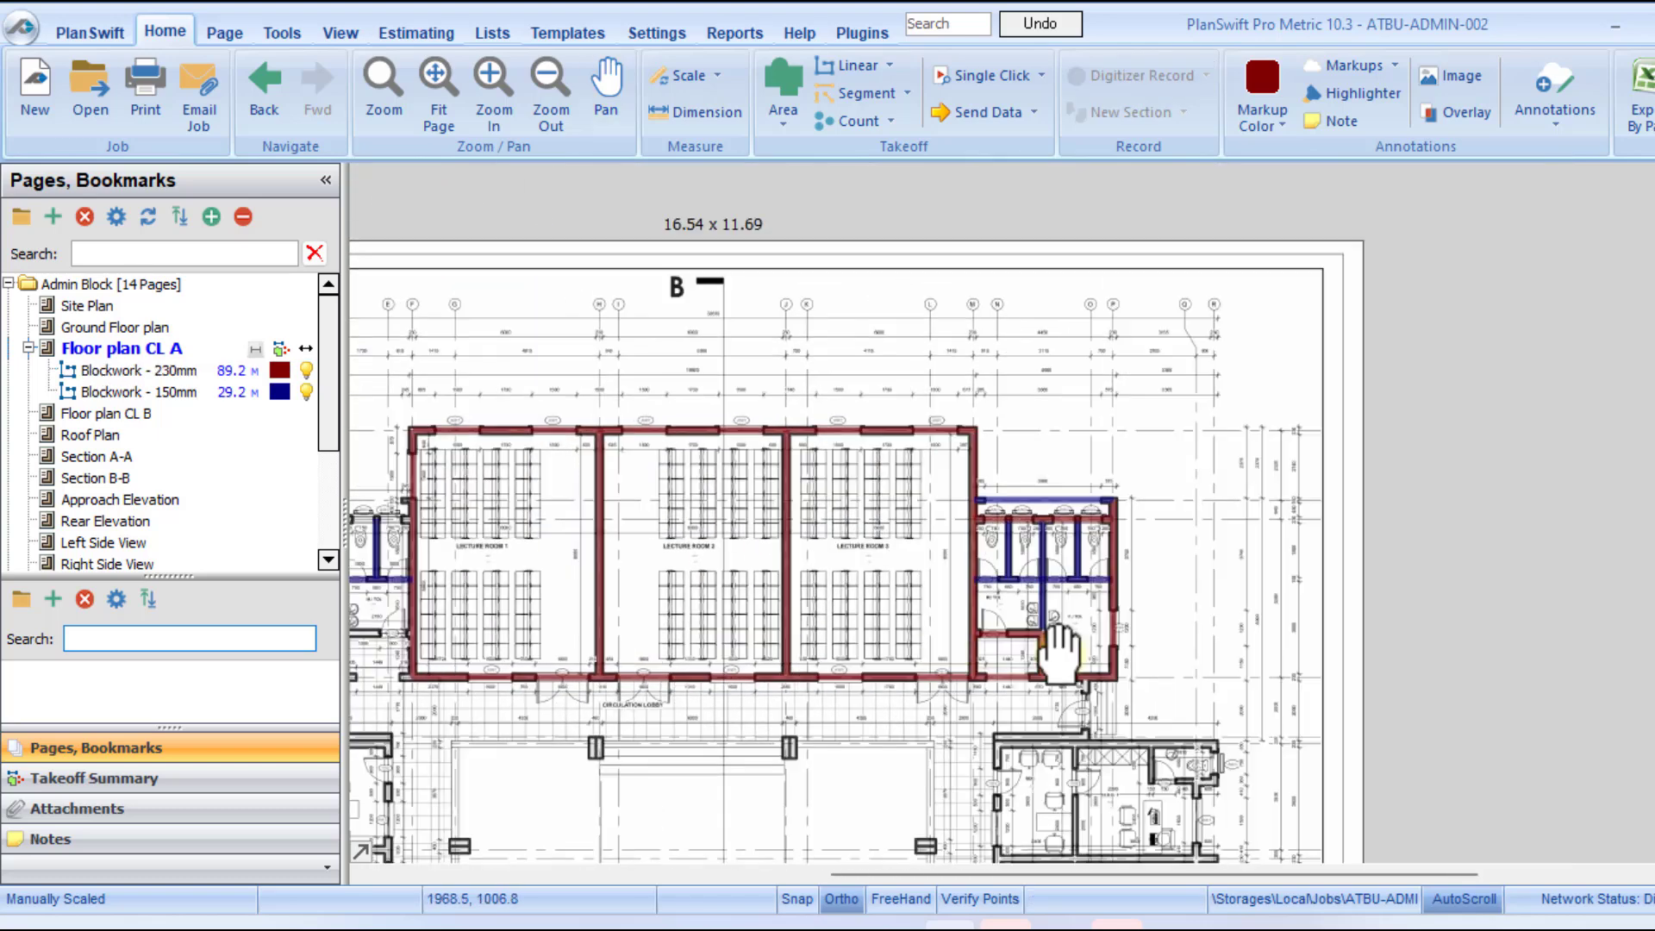
pyautogui.scroll(3, 552, 591)
pyautogui.scroll(2, 552, 591)
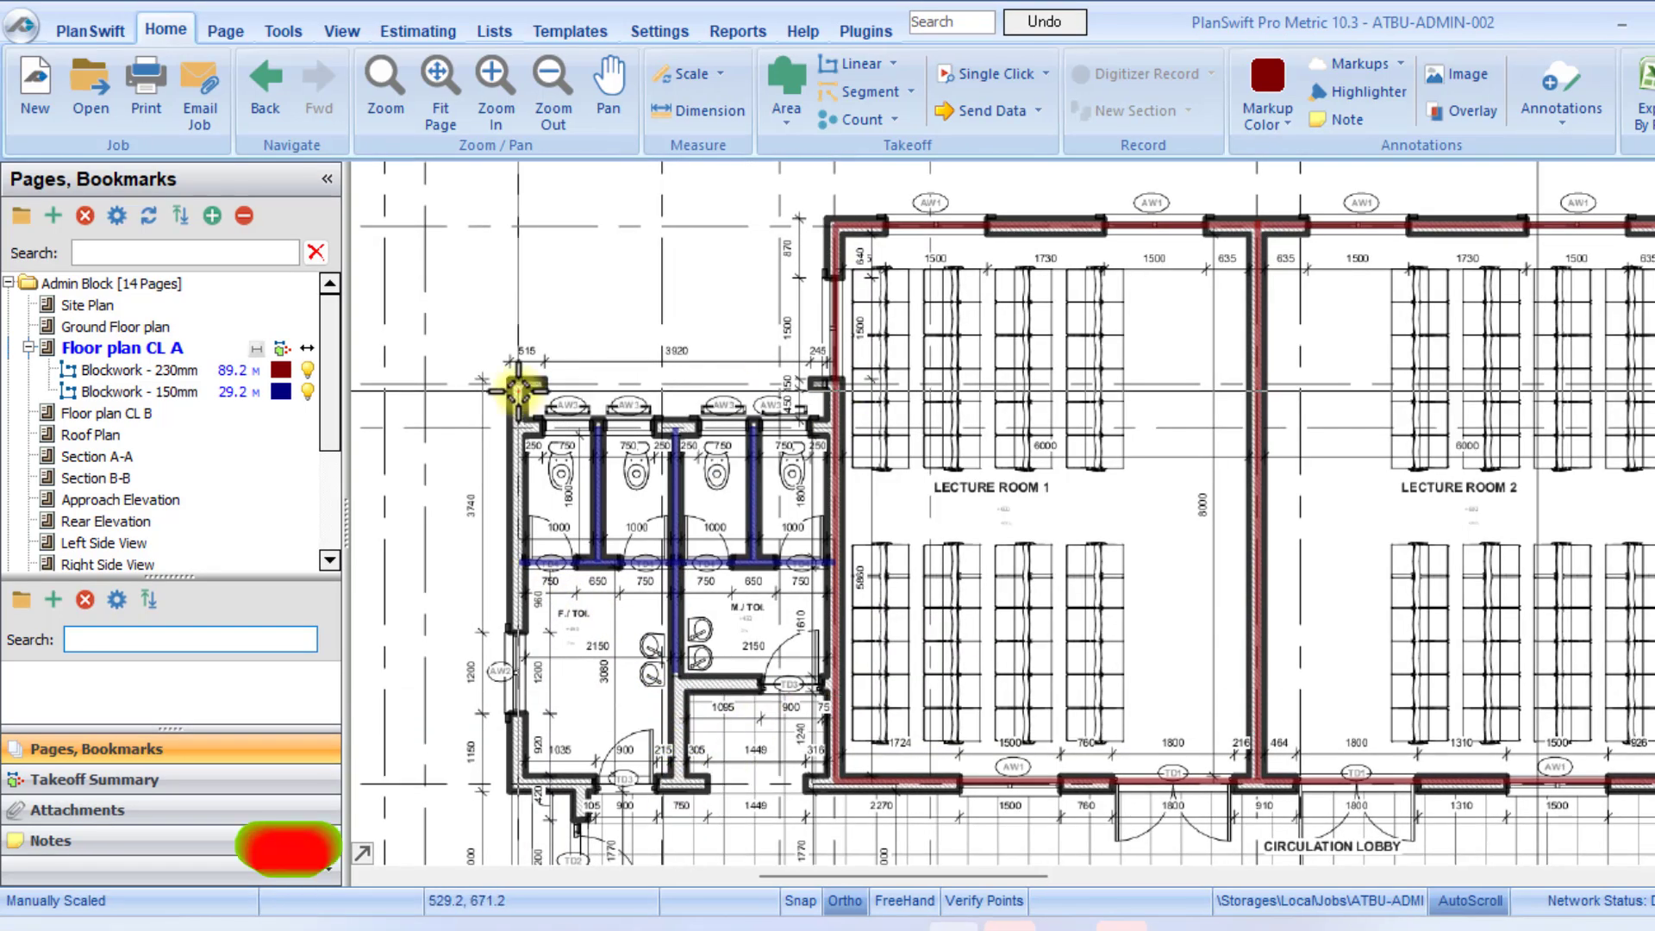
pyautogui.click(157, 376)
pyautogui.click(516, 382)
pyautogui.click(516, 778)
pyautogui.click(681, 779)
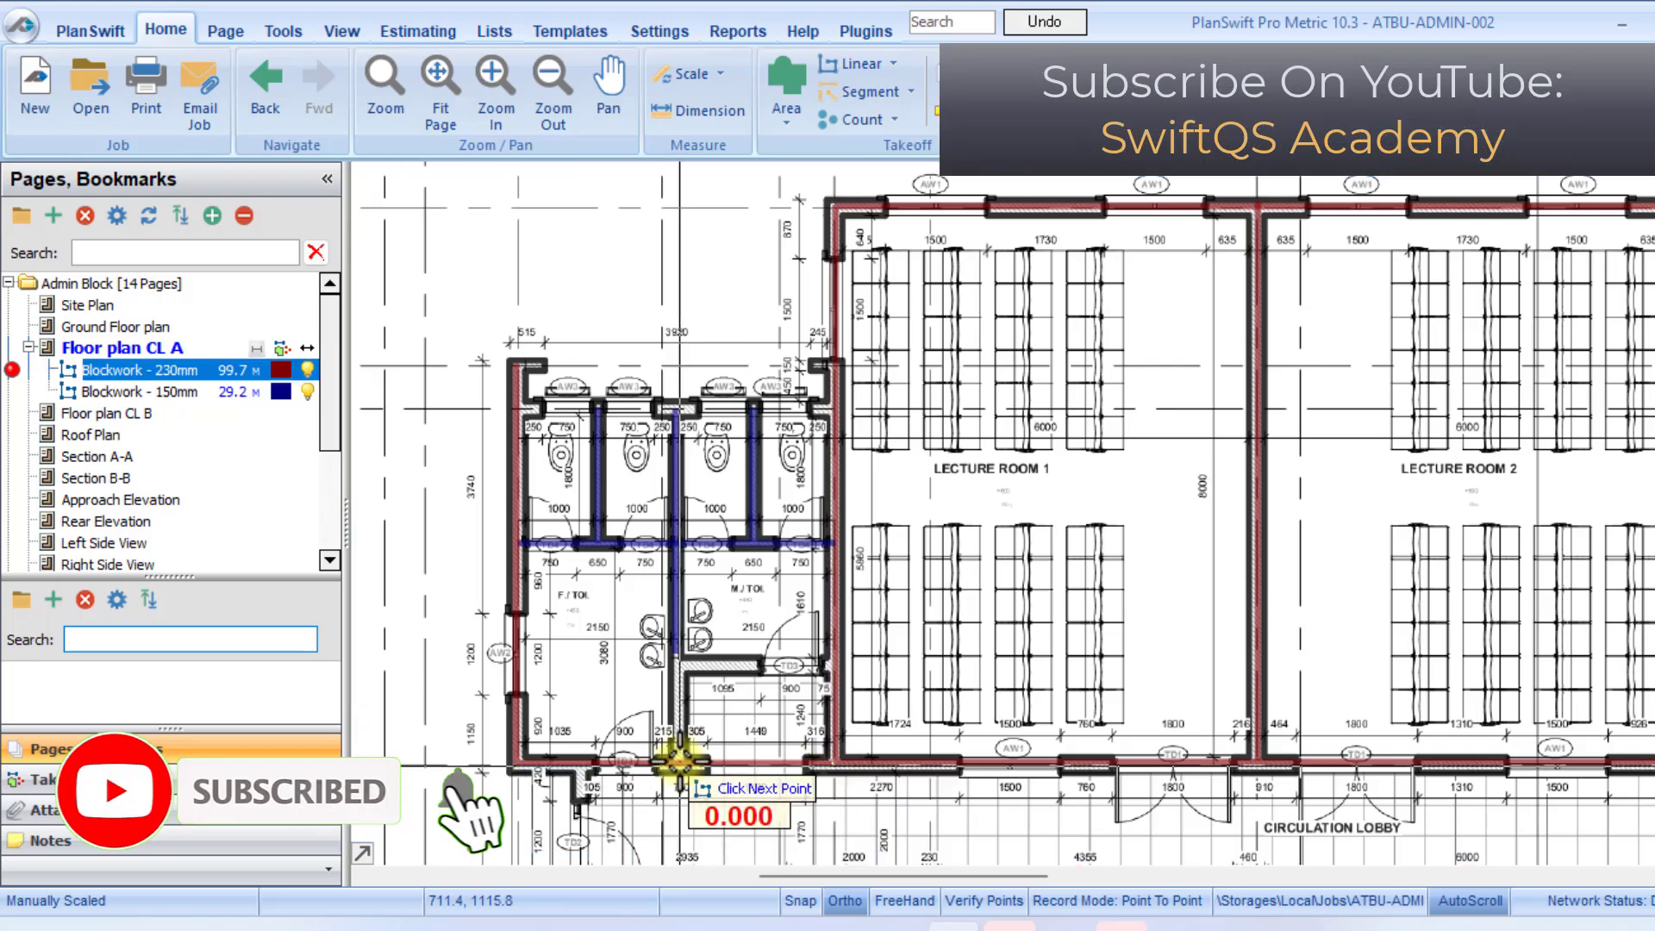
pyautogui.click(681, 686)
pyautogui.doubleClick(832, 666)
# Resume the "Blockwork - 150mm" takeoff and trace the outermost wall line beyond the AW3 windows beside Lecture Room 1, about 4.7 m long.
pyautogui.click(138, 391)
pyautogui.click(515, 364)
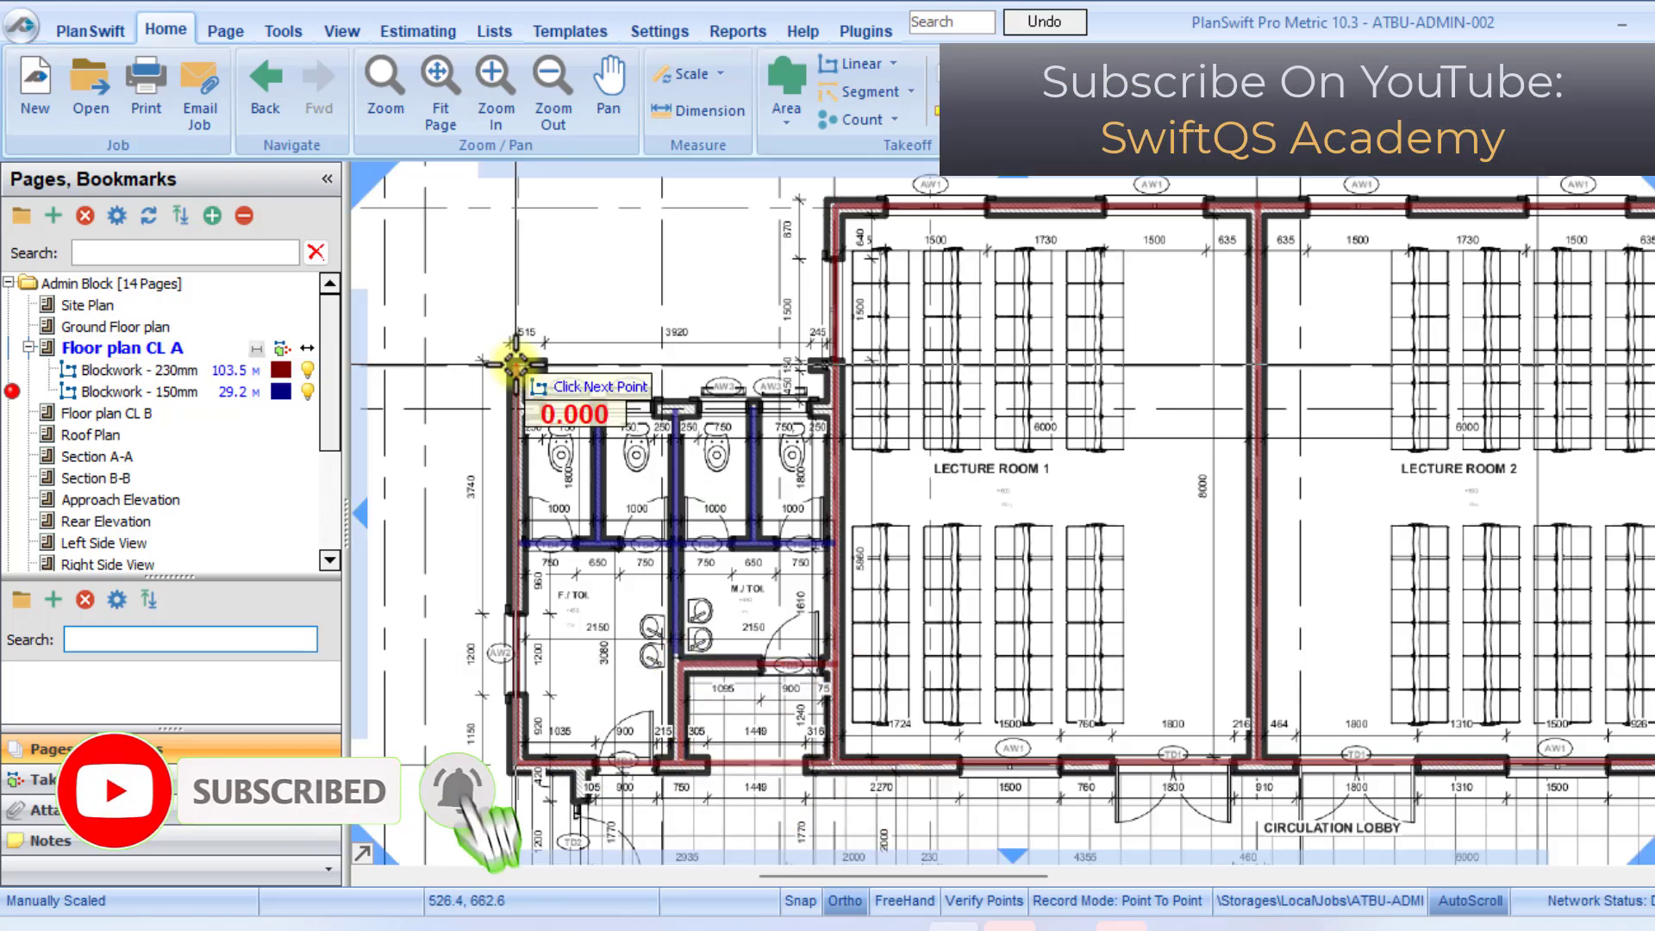
pyautogui.doubleClick(832, 372)
# Trace a trial zigzag line of three 150 mm blockwork segments across Lecture Rooms 1 and 2, about 15.7 m in total.
pyautogui.click(871, 609)
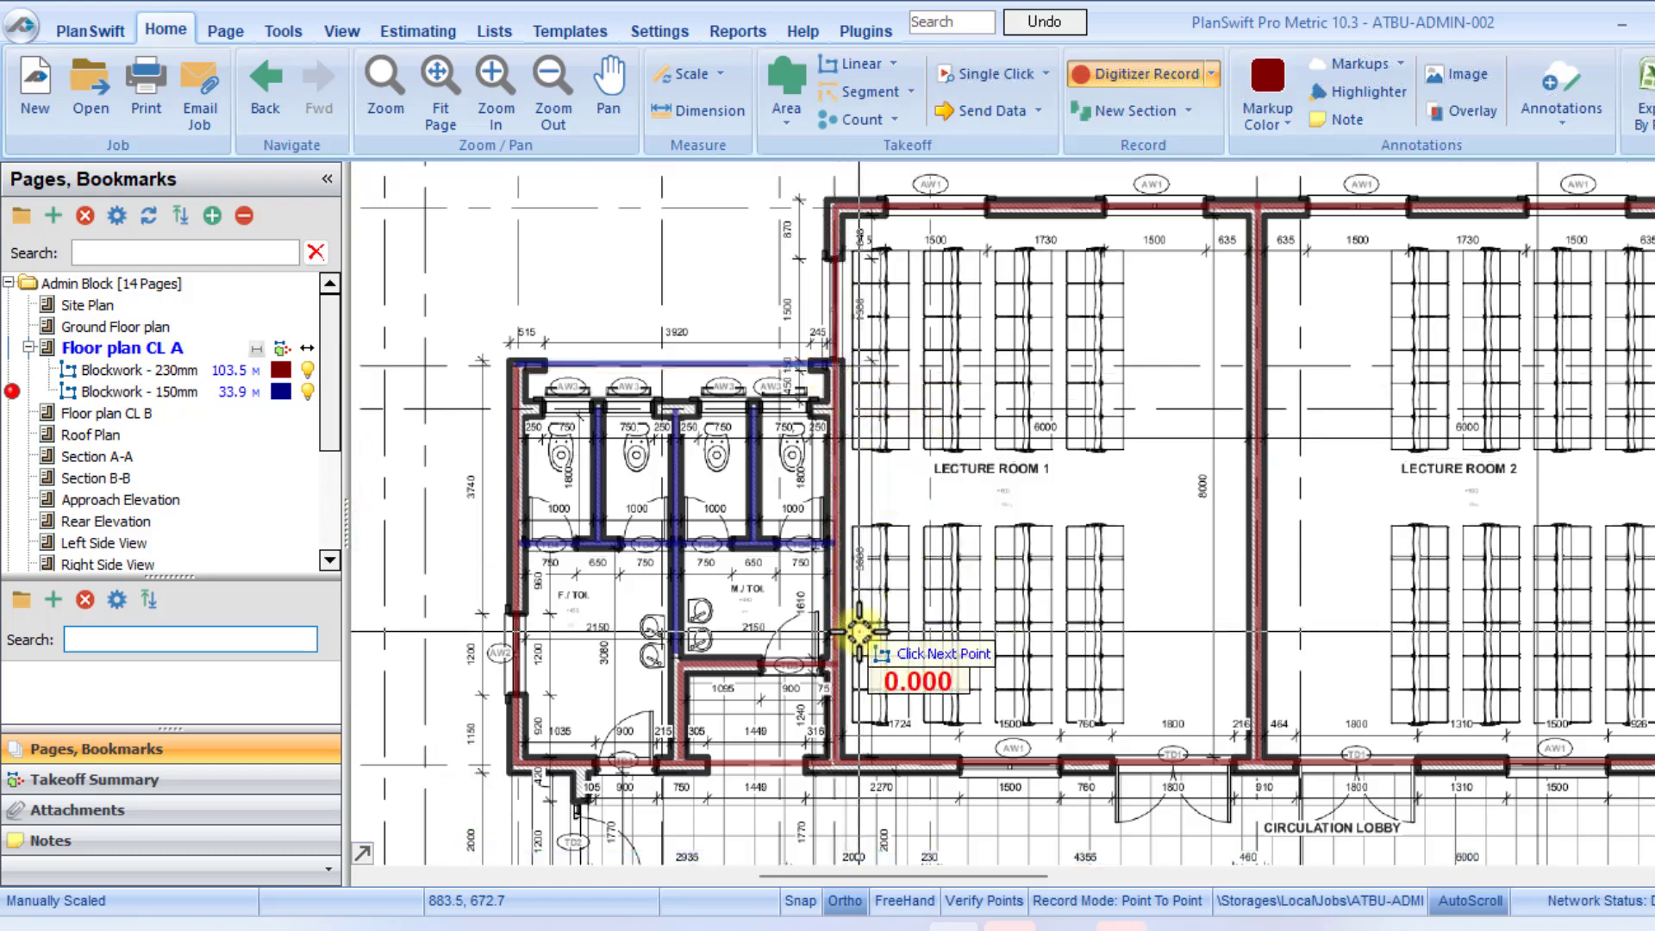
pyautogui.click(1174, 434)
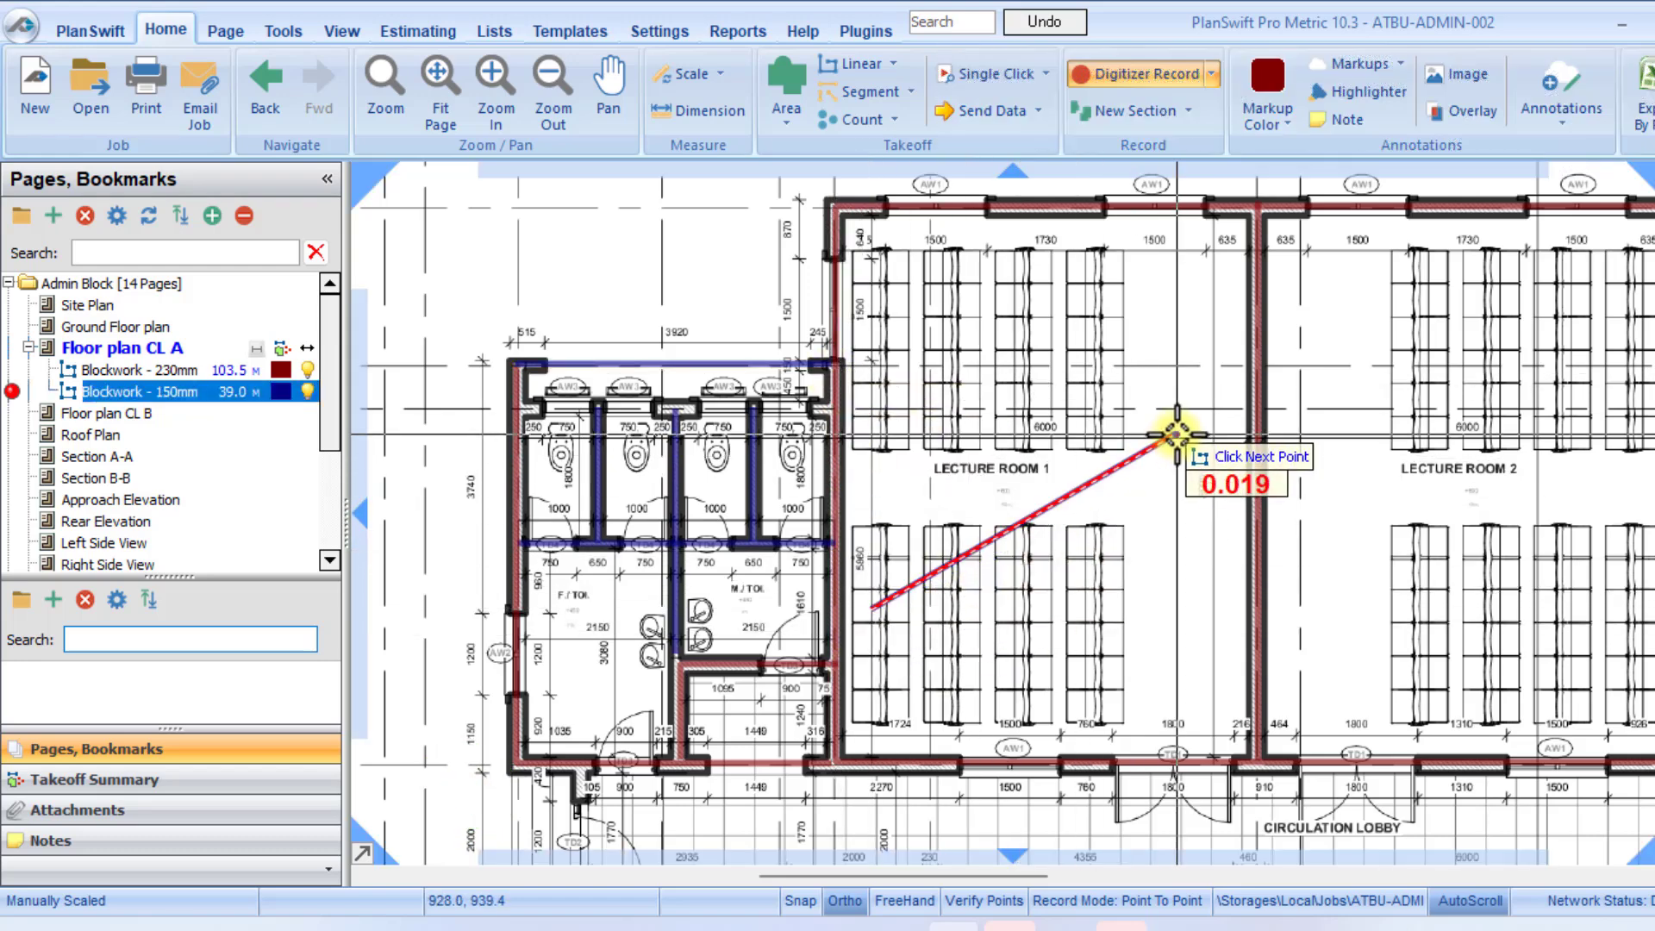
pyautogui.click(1343, 607)
pyautogui.click(1355, 614)
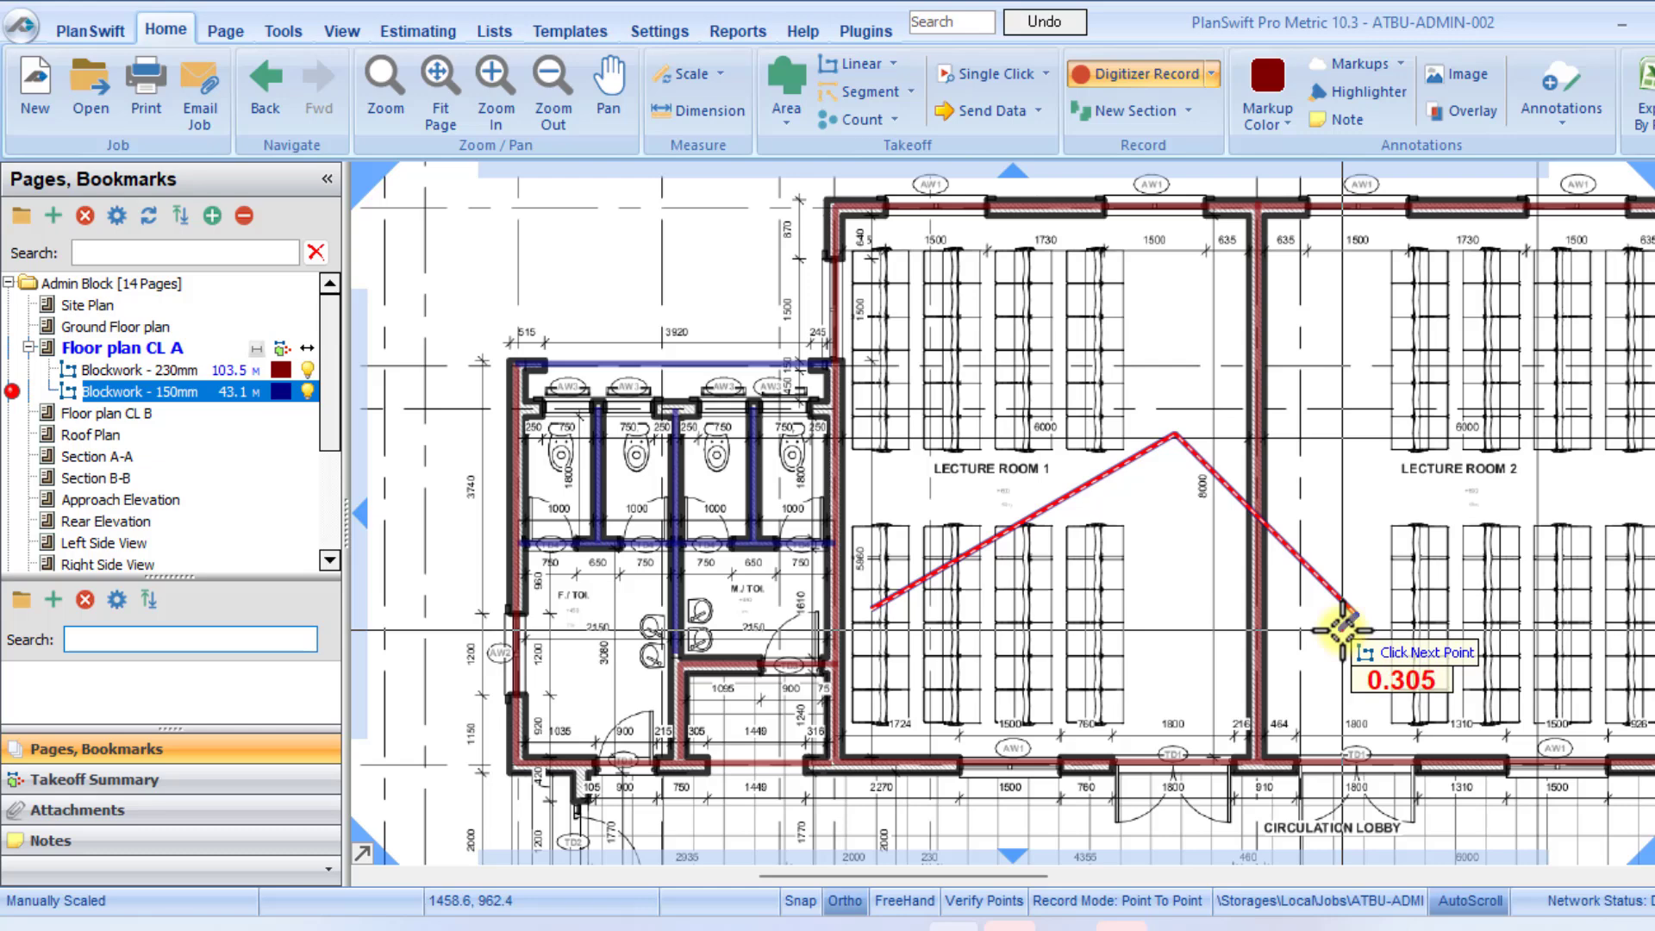
pyautogui.click(934, 798)
# Remove the trial zigzag's points one after another across the lecture rooms and end the "Blockwork - 150mm" recording.
pyautogui.press('BackSpace')
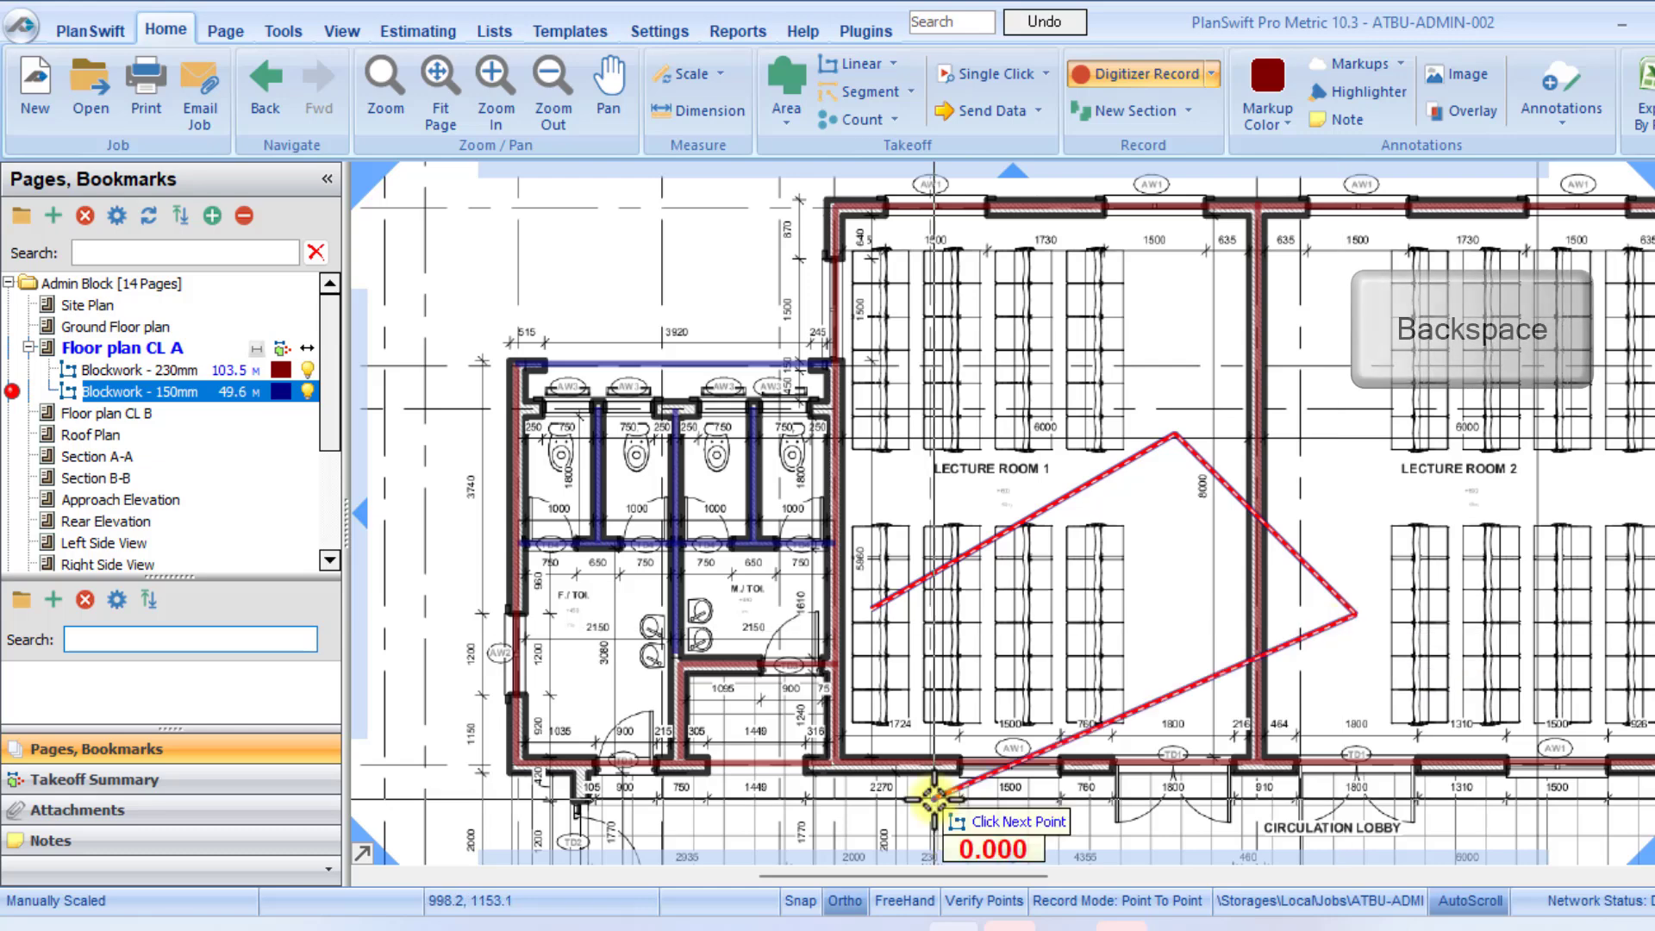
pyautogui.press('BackSpace')
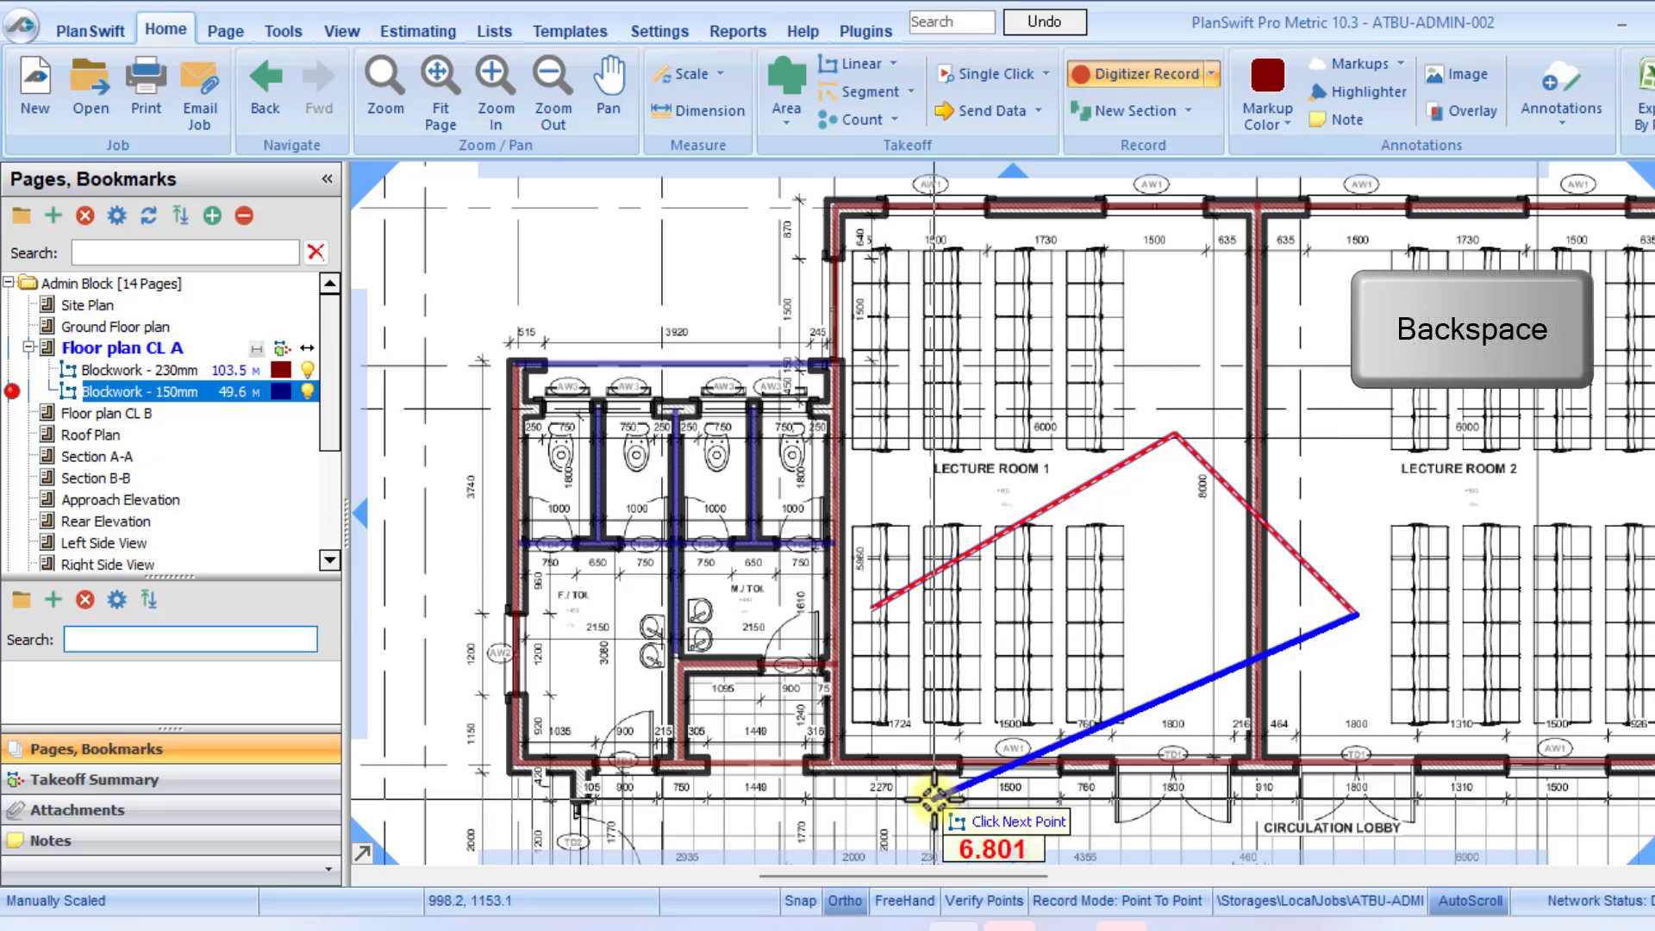
pyautogui.press('BackSpace')
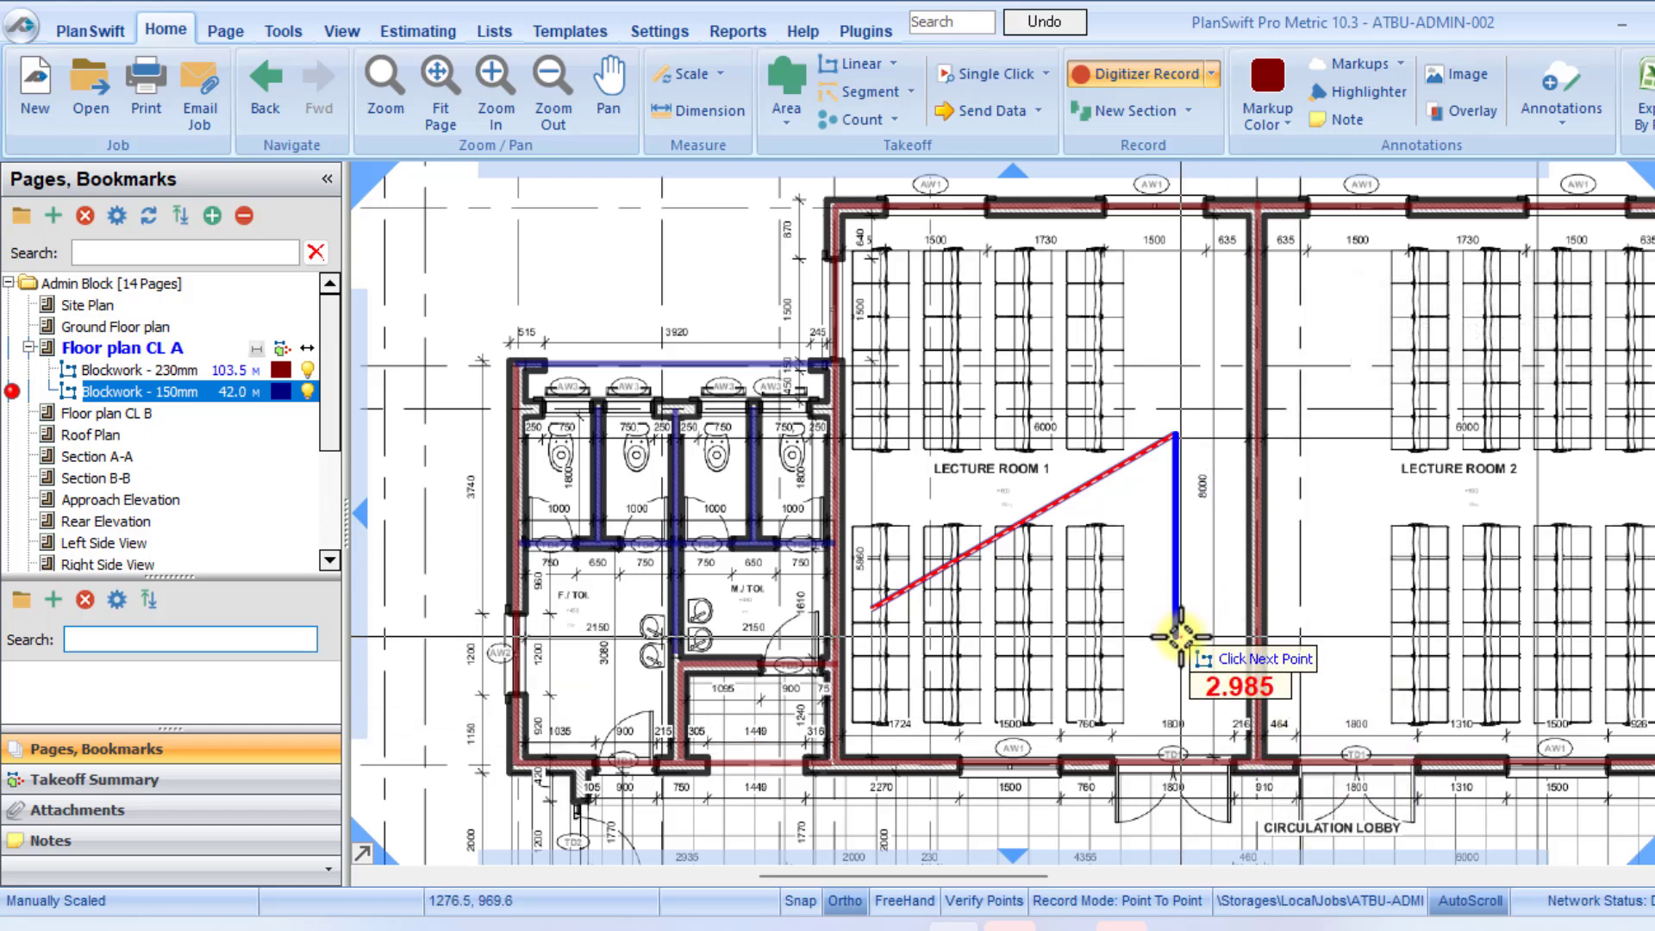
pyautogui.hotkey('ctrl', 'z')
pyautogui.hotkey('ctrl', 'z')
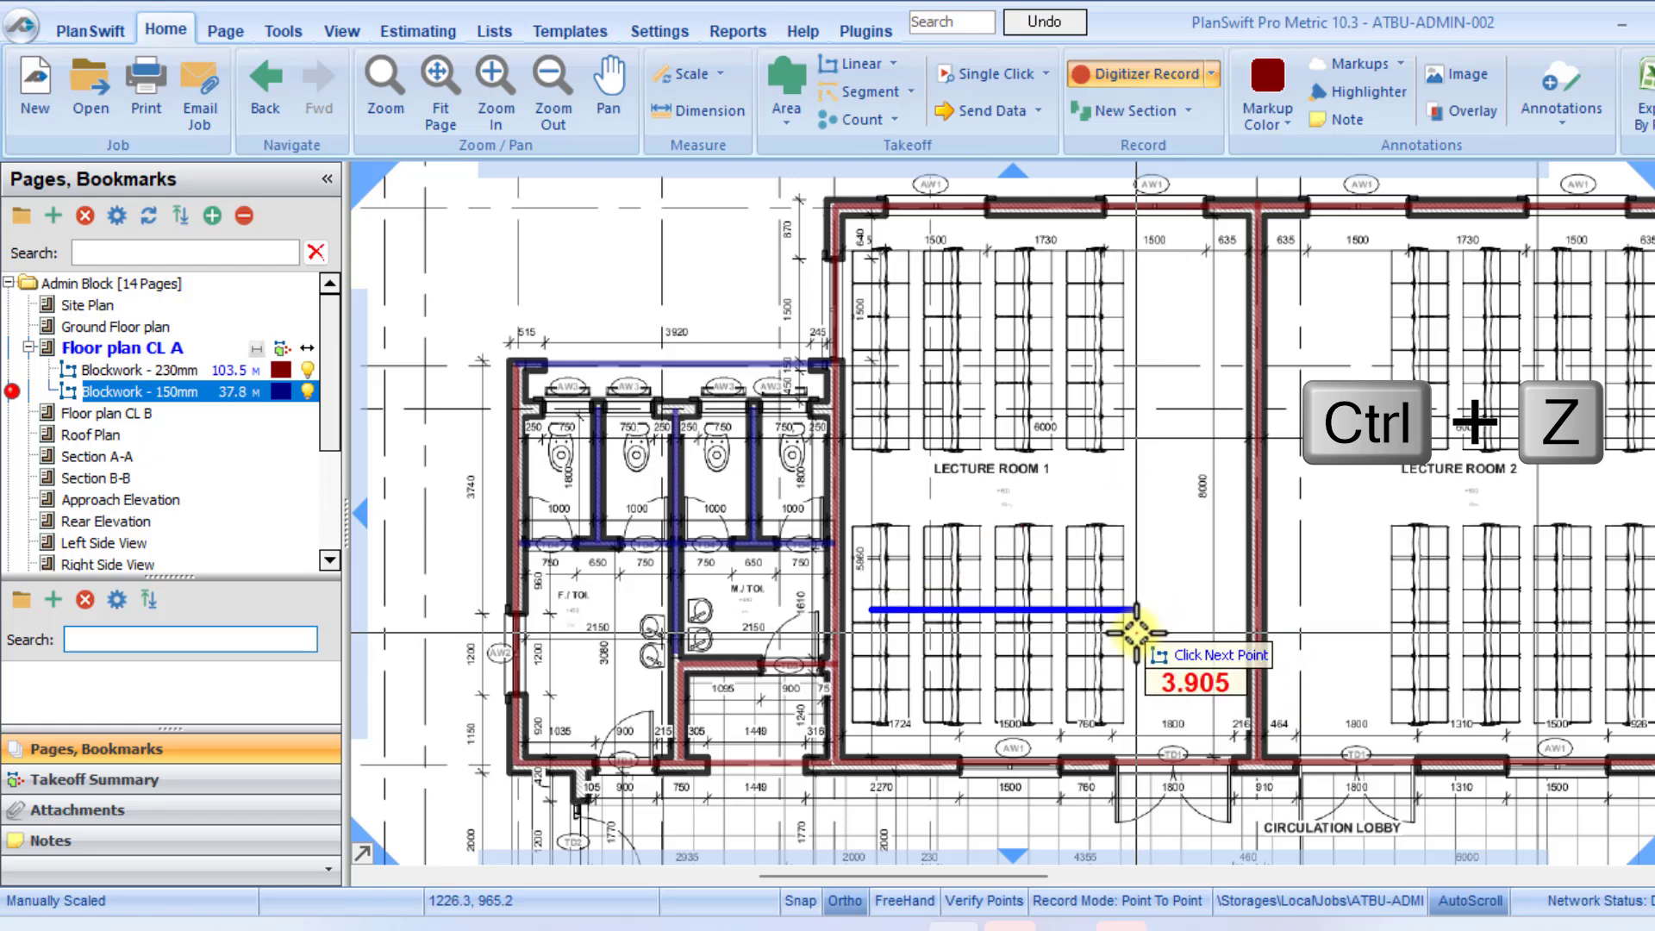
pyautogui.press('Escape')
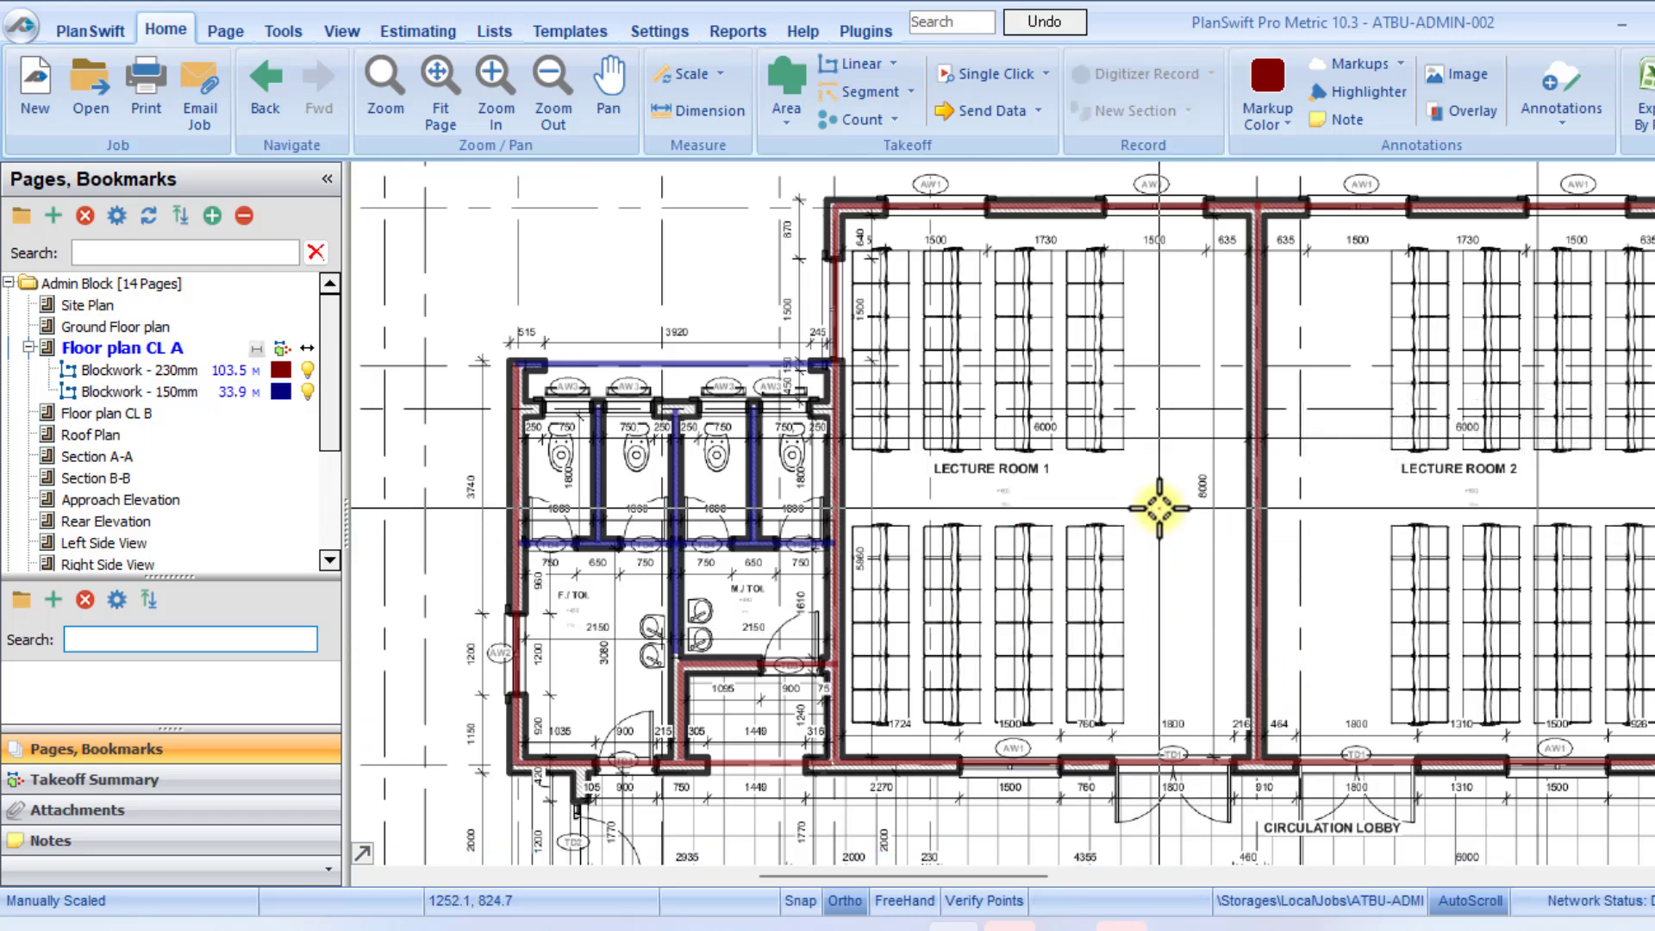
# Fit the whole page, and zoom in on the lecture rooms and both toilet blocks to review the traced blockwork walls.
pyautogui.click(453, 105)
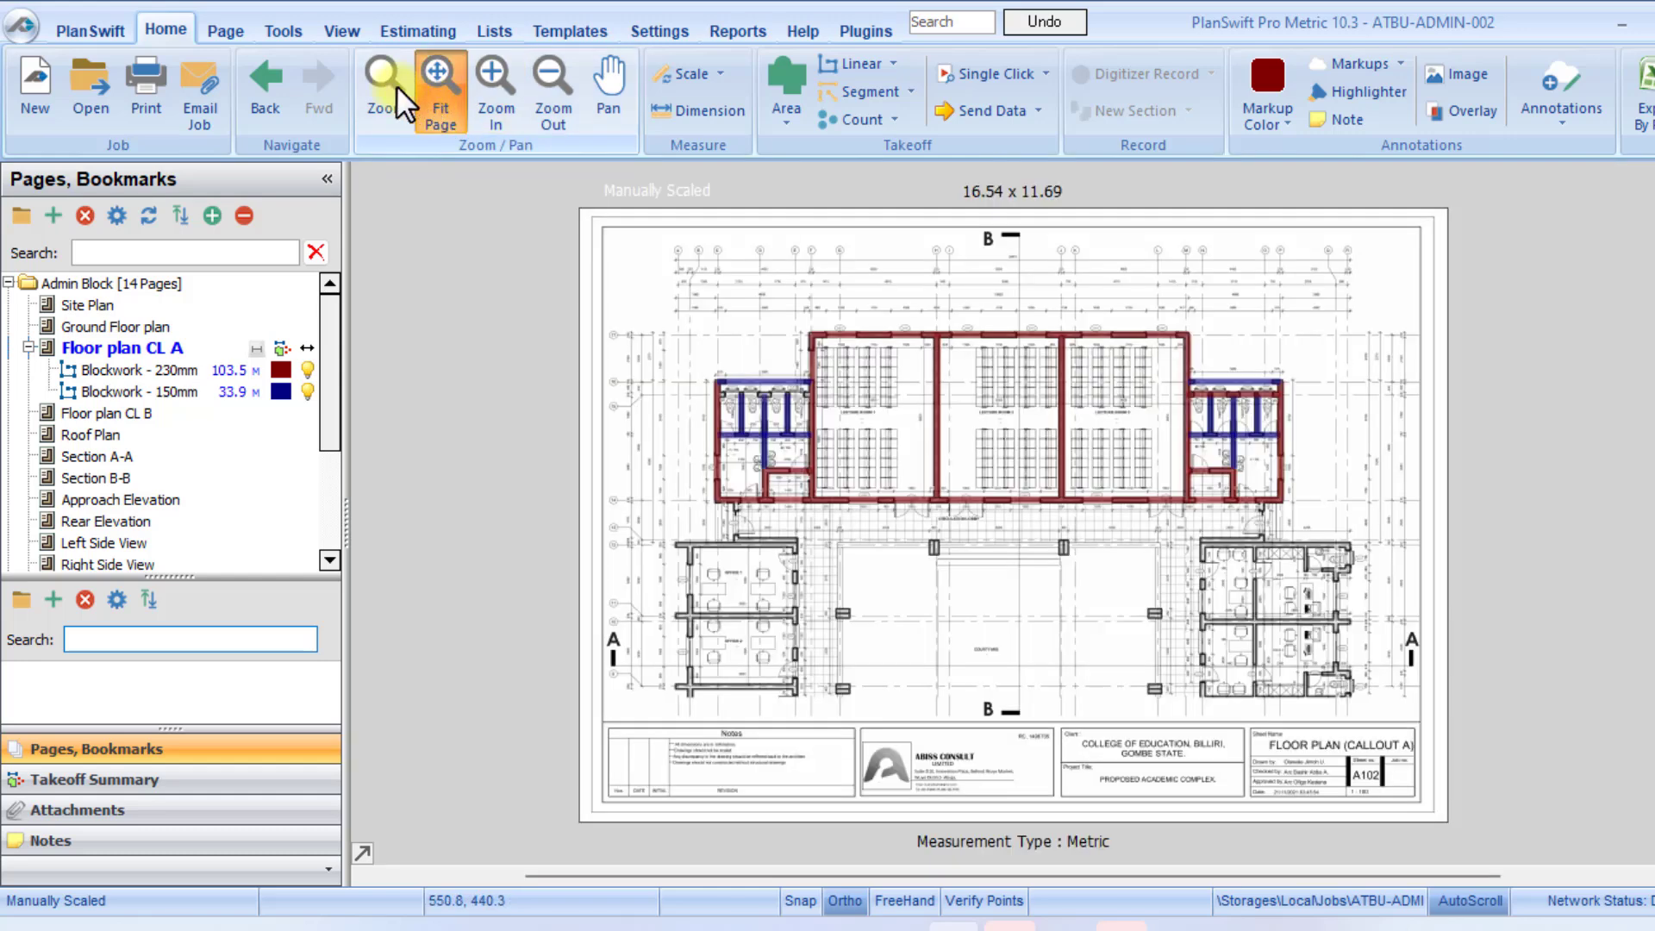
pyautogui.click(396, 87)
pyautogui.moveTo(651, 283); pyautogui.dragTo(1360, 517)
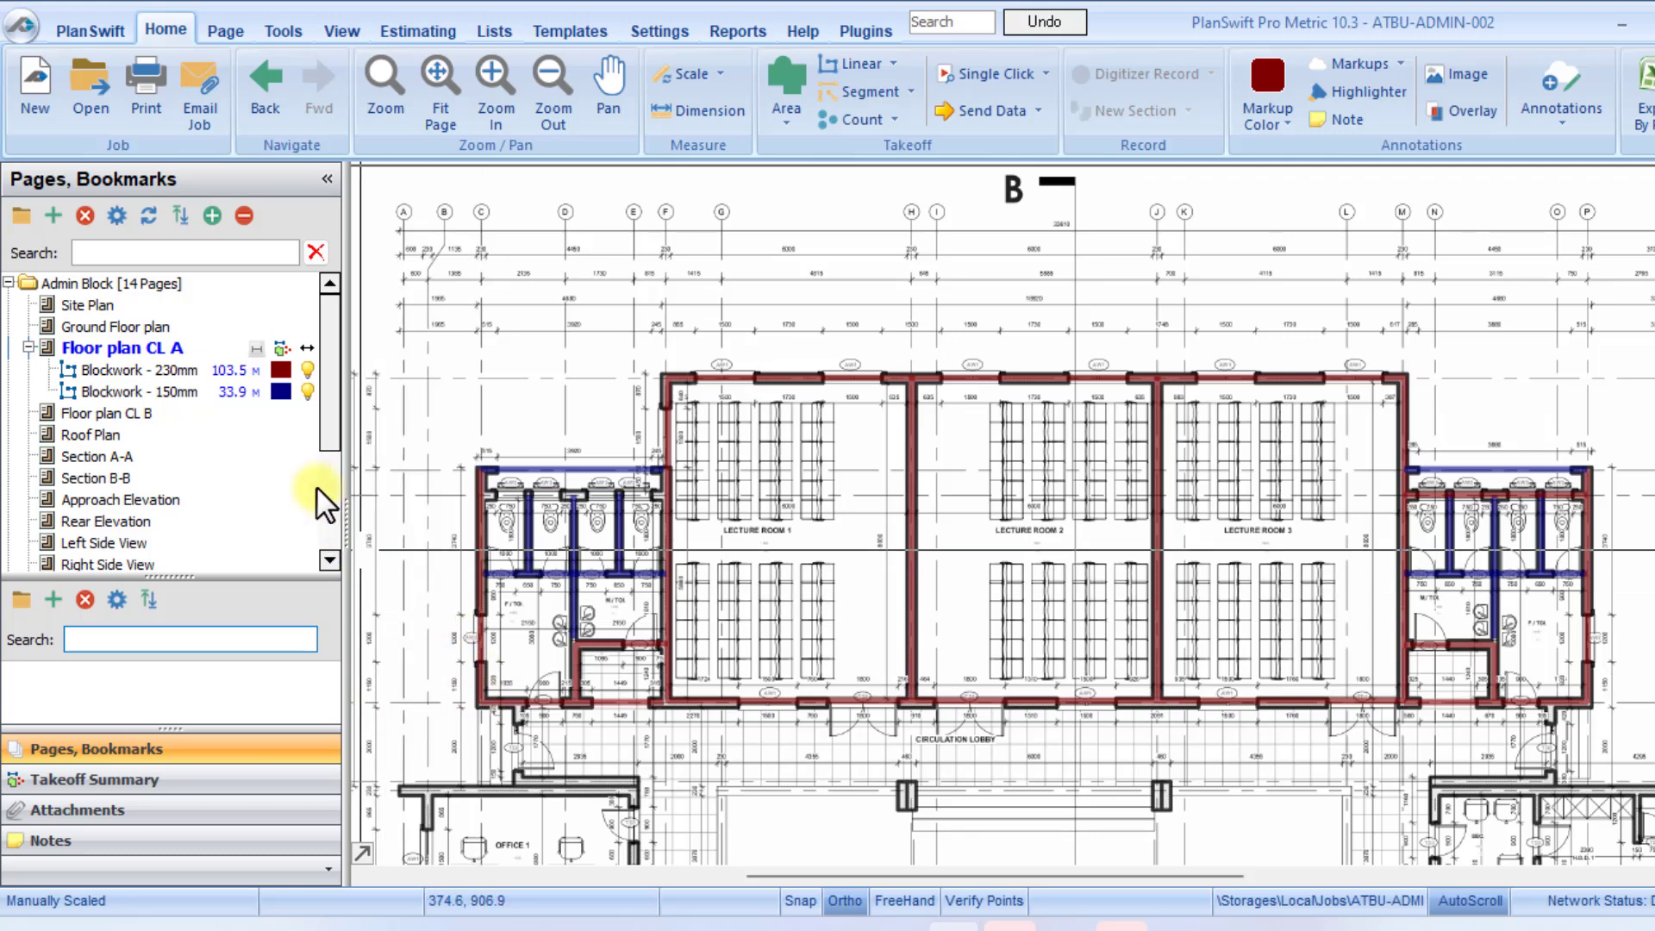